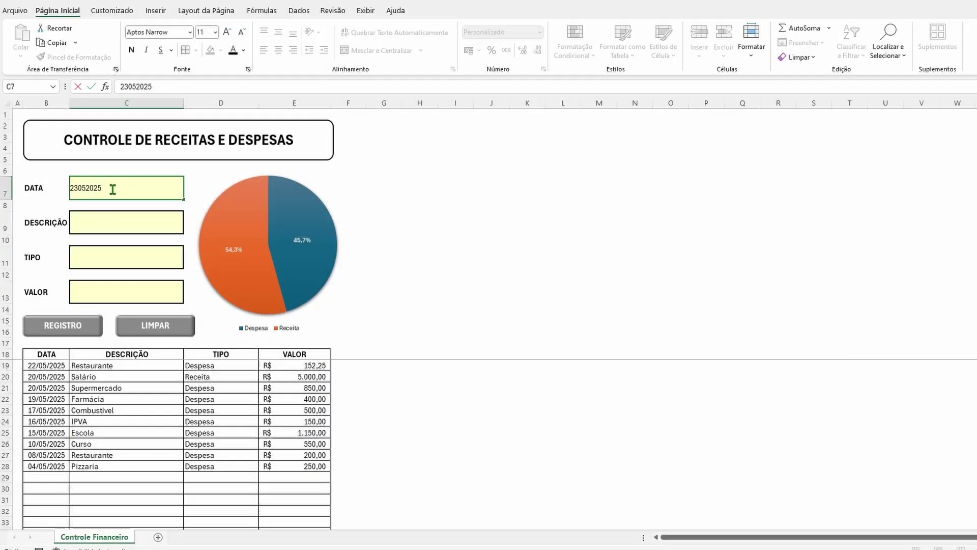
# Register the 23/05/2025 Padaria Despesa of R$ 25,20 into the log table.
pyautogui.press('Return')
pyautogui.write('Padaria')
pyautogui.press('Return')
pyautogui.write('d')
pyautogui.press('Return')
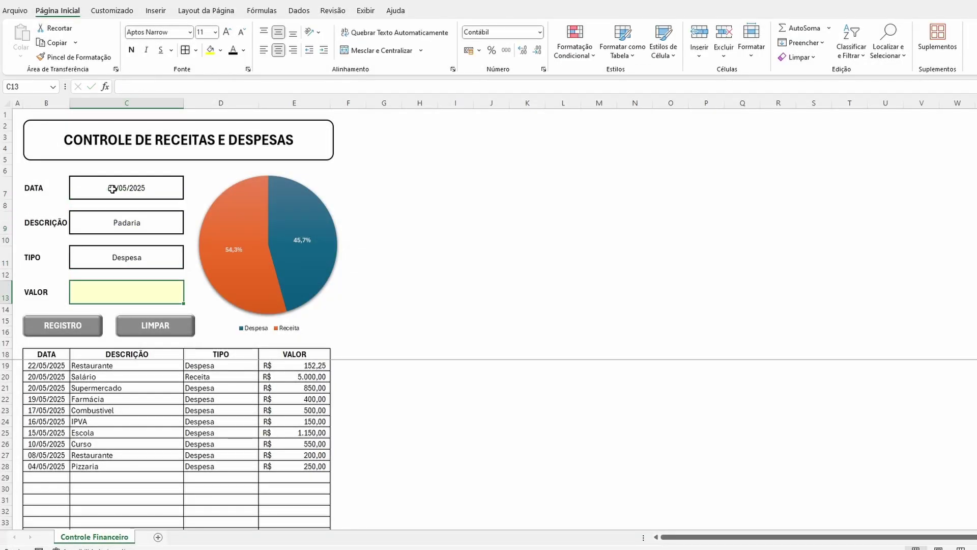
pyautogui.write('25,20')
pyautogui.press('Return')
pyautogui.click(56, 323)
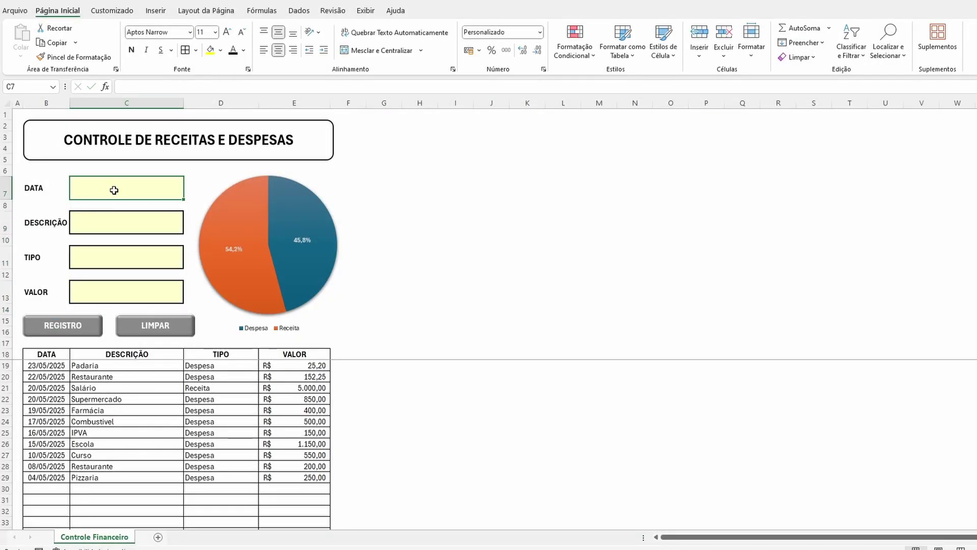
# Fill the form with a 24/05/2025 Limpeza Despesa of 100.
pyautogui.write('24/05/2025')
pyautogui.press('Return')
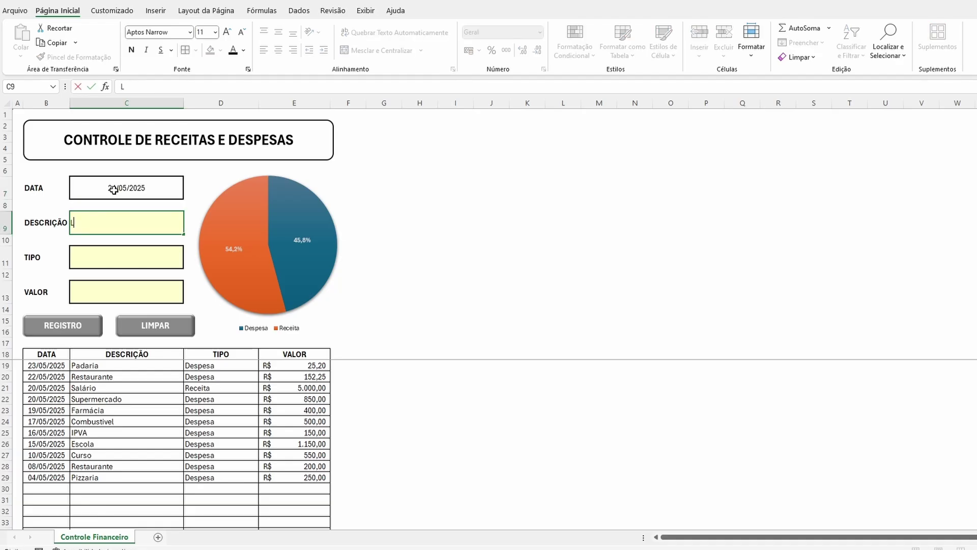
pyautogui.write('Limpeza')
pyautogui.press('Return')
pyautogui.write('Despesa')
pyautogui.press('Return')
pyautogui.write('100')
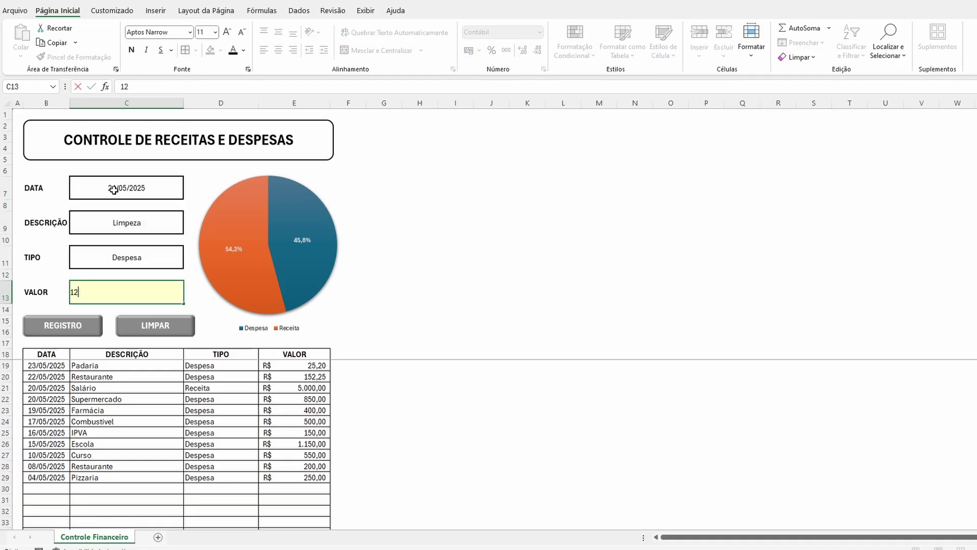
pyautogui.press('Return')
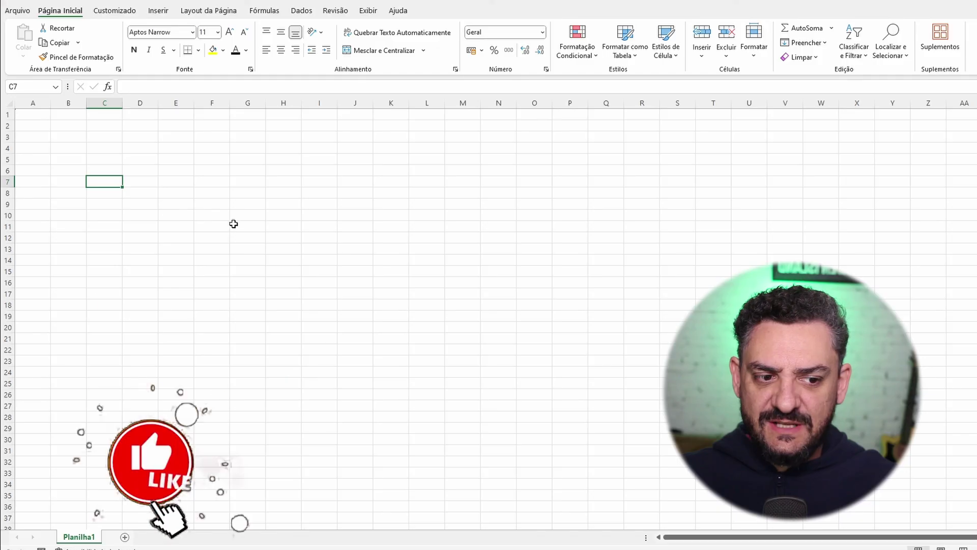
# Freeze panes at row 19 from the Exibir tab so rows 1–18 stay fixed.
pyautogui.click(252, 249)
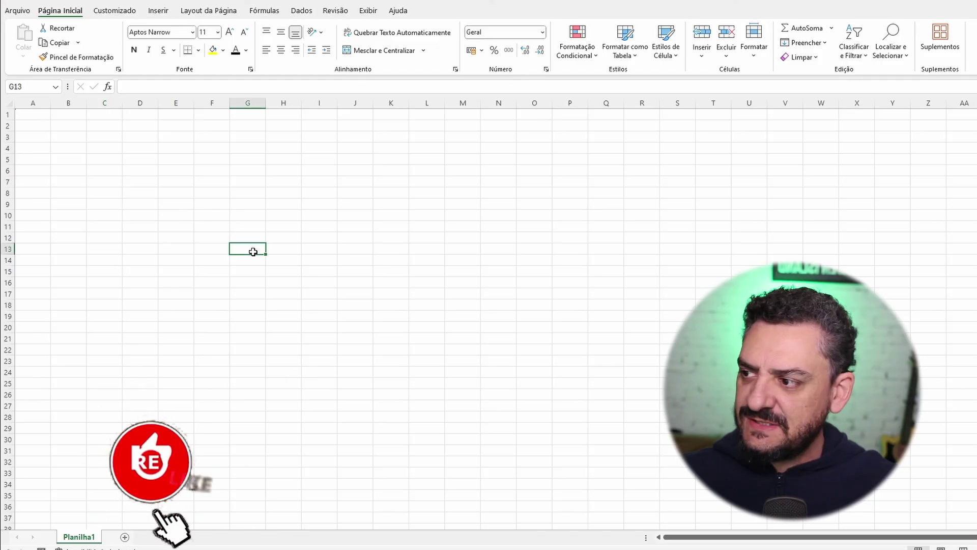
pyautogui.click(10, 313)
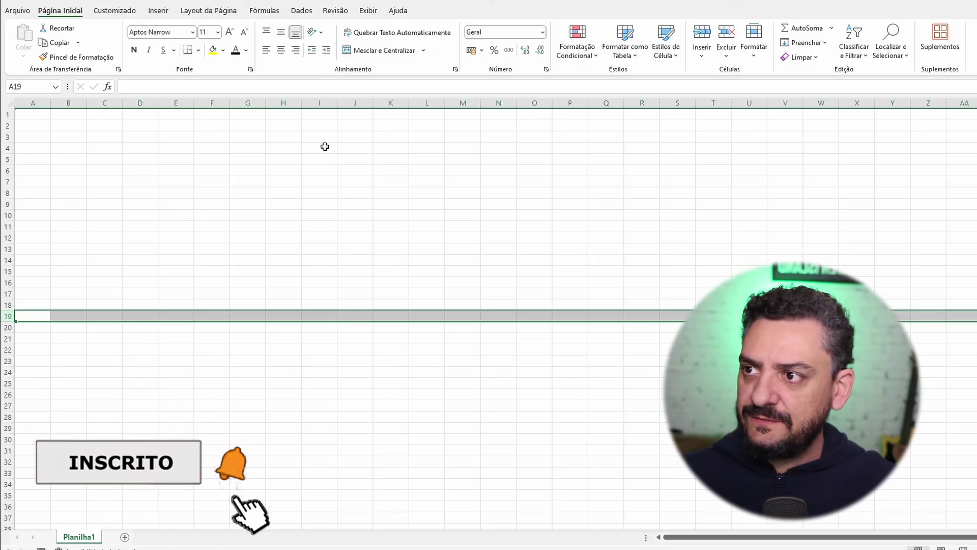
pyautogui.click(374, 15)
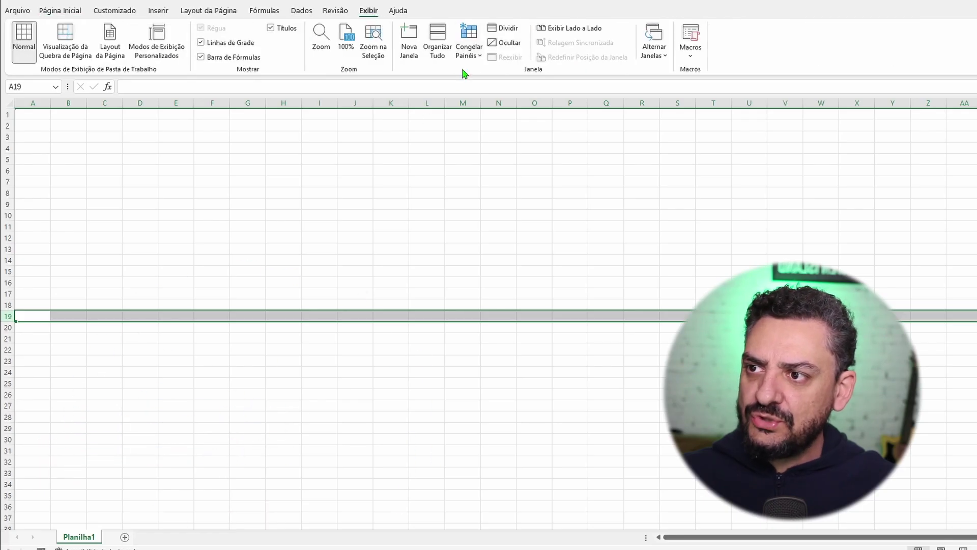
pyautogui.click(468, 46)
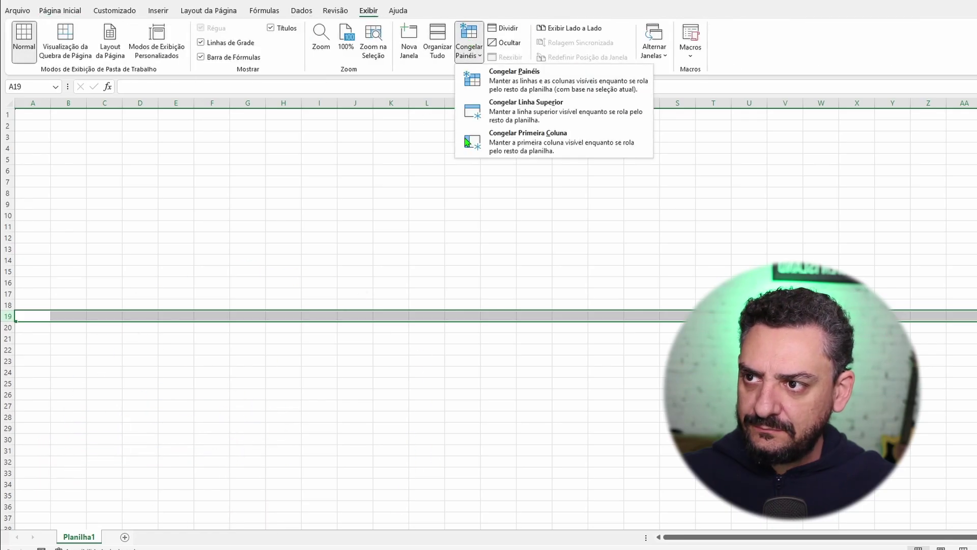
pyautogui.click(509, 84)
pyautogui.click(211, 215)
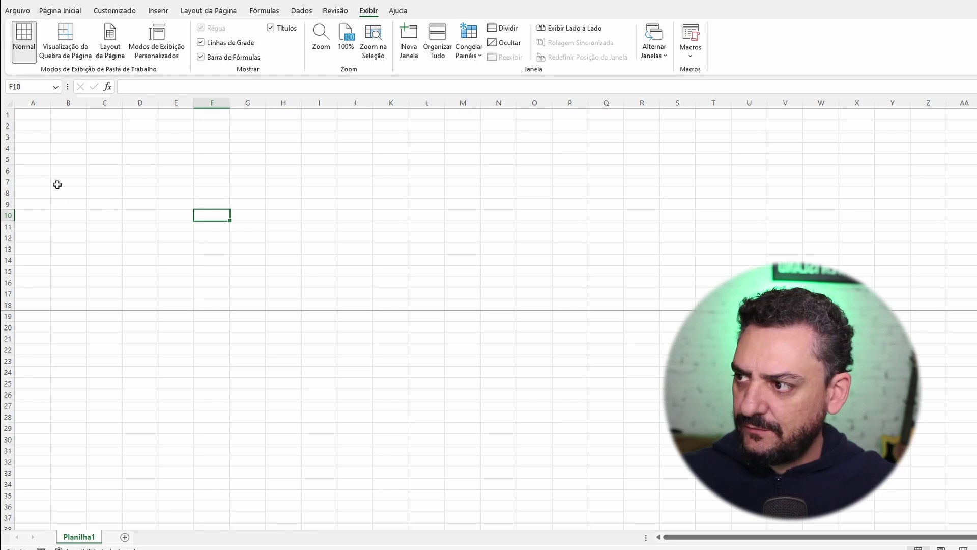
# Narrow column A into a thin left margin.
pyautogui.click(8, 181)
pyautogui.click(62, 180)
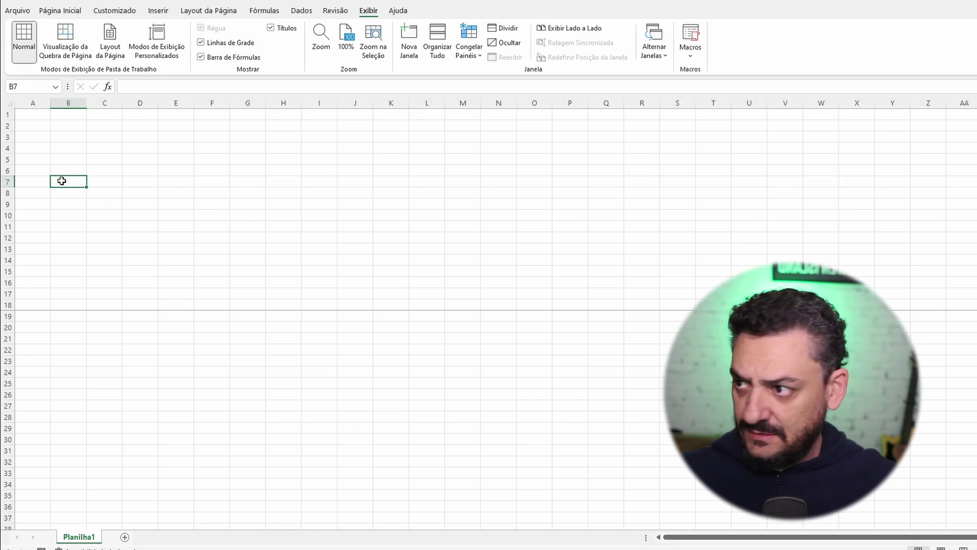
pyautogui.moveTo(50, 102); pyautogui.dragTo(27, 102)
# Enter the labels DATA, DESCRIÇÃO, TIPO and VALOR in B7, B9, B11 and B13.
pyautogui.write('DATA')
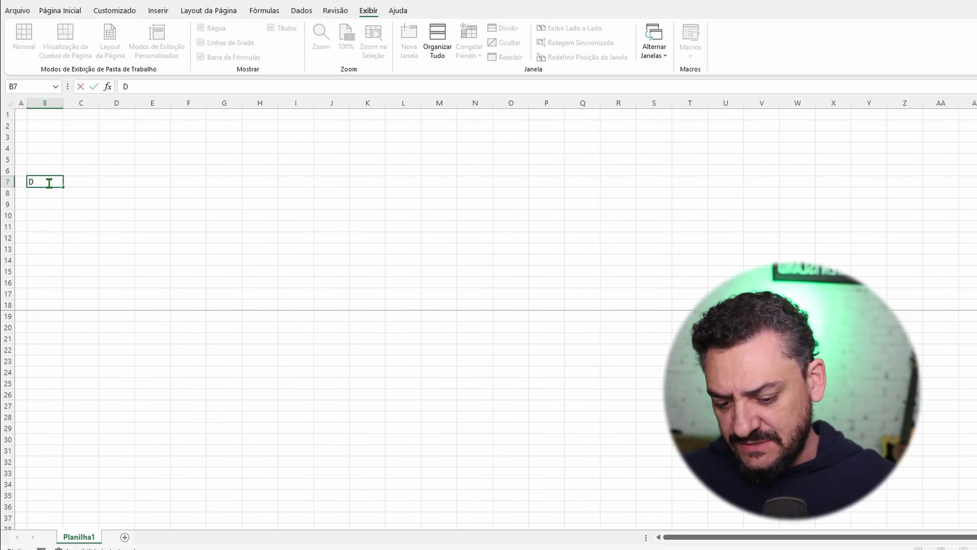
pyautogui.press('Return')
pyautogui.press('Return')
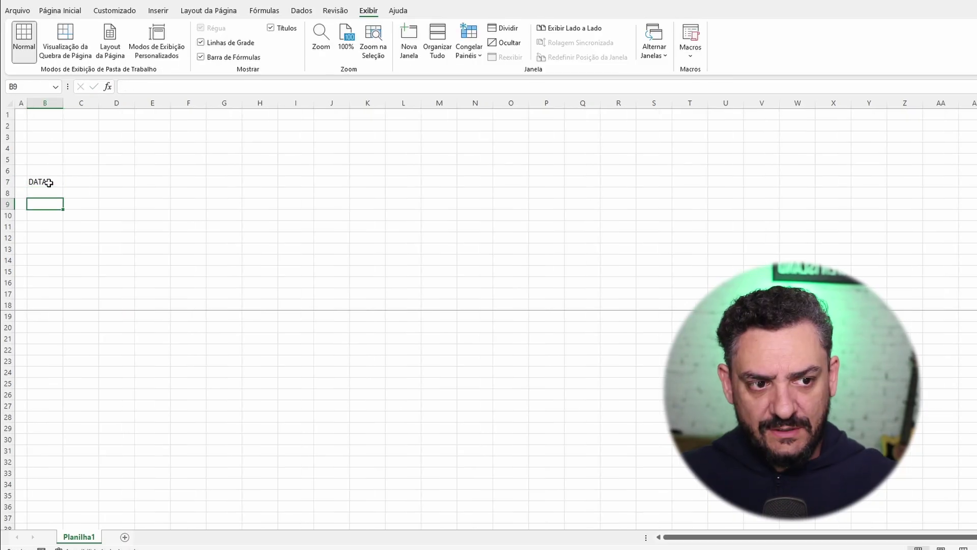
pyautogui.write('DESCRI')
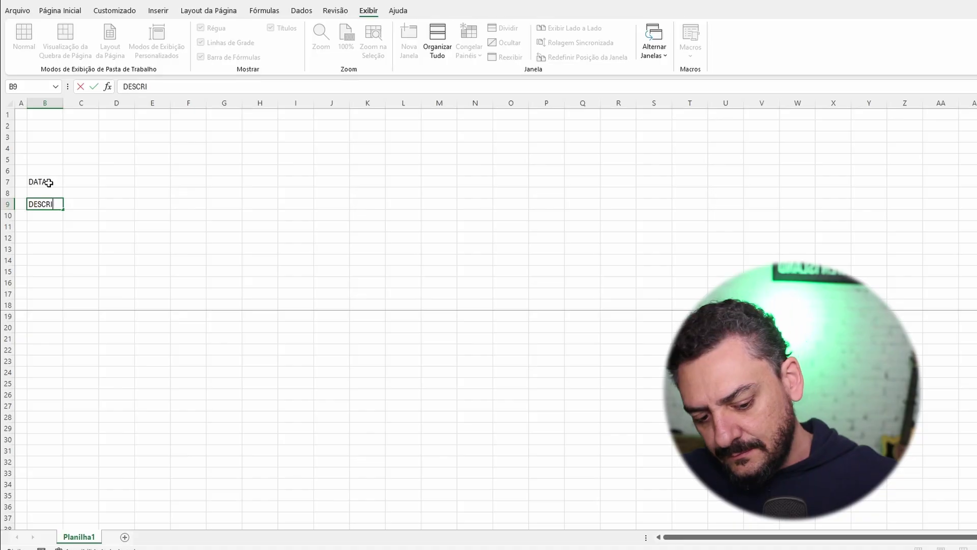
pyautogui.write('ÇÃO')
pyautogui.press('Return')
pyautogui.press('Return')
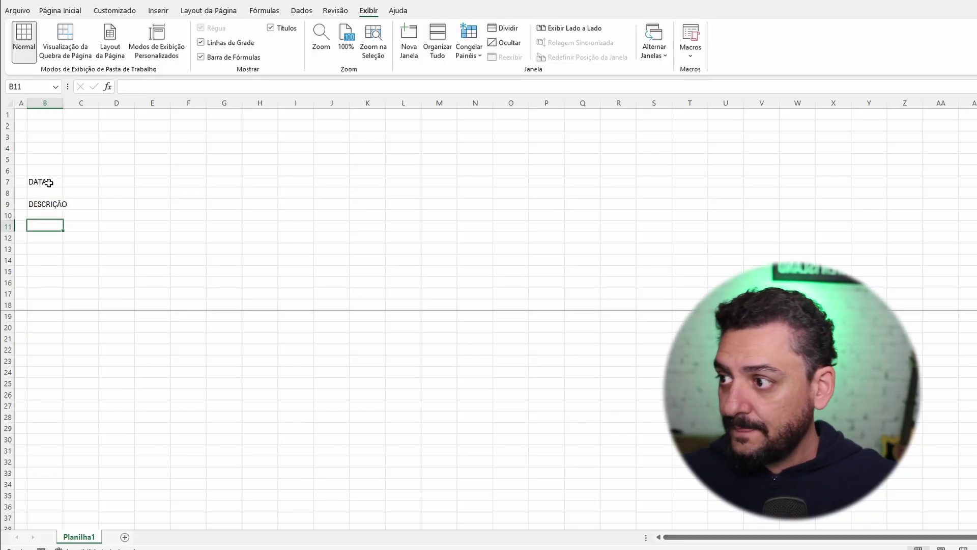
pyautogui.write('T')
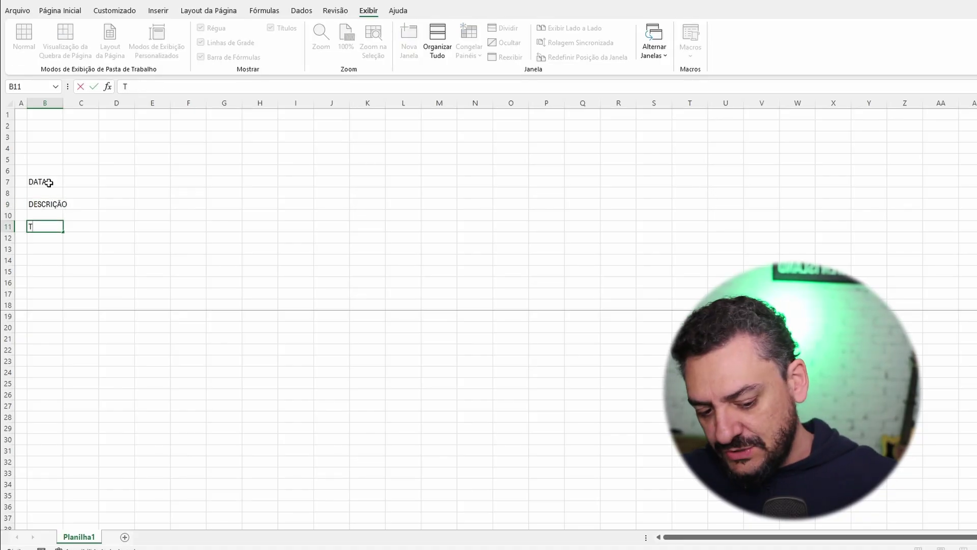
pyautogui.write('IPO')
pyautogui.press('Return')
pyautogui.press('Return')
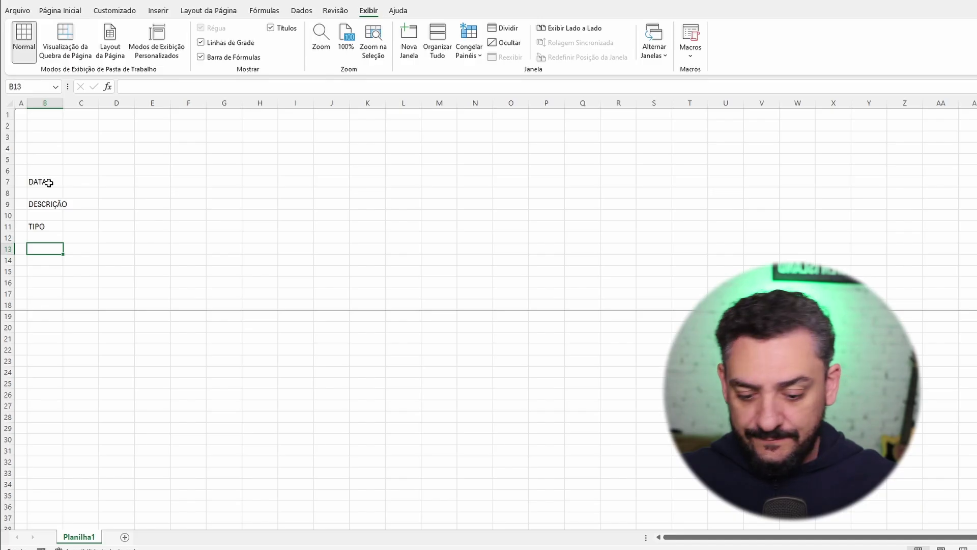
pyautogui.write('VALO')
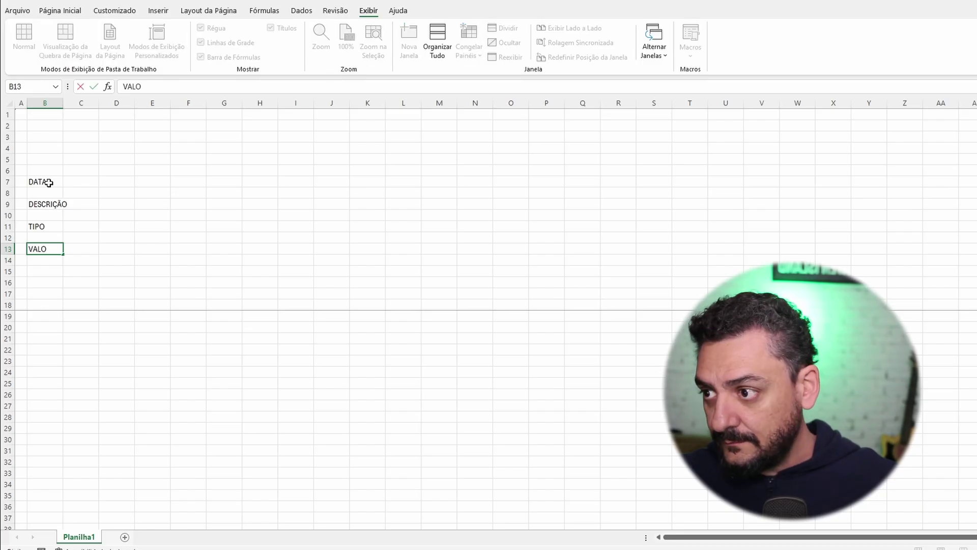
pyautogui.write('R')
pyautogui.press('Return')
pyautogui.moveTo(49, 182); pyautogui.dragTo(43, 252)
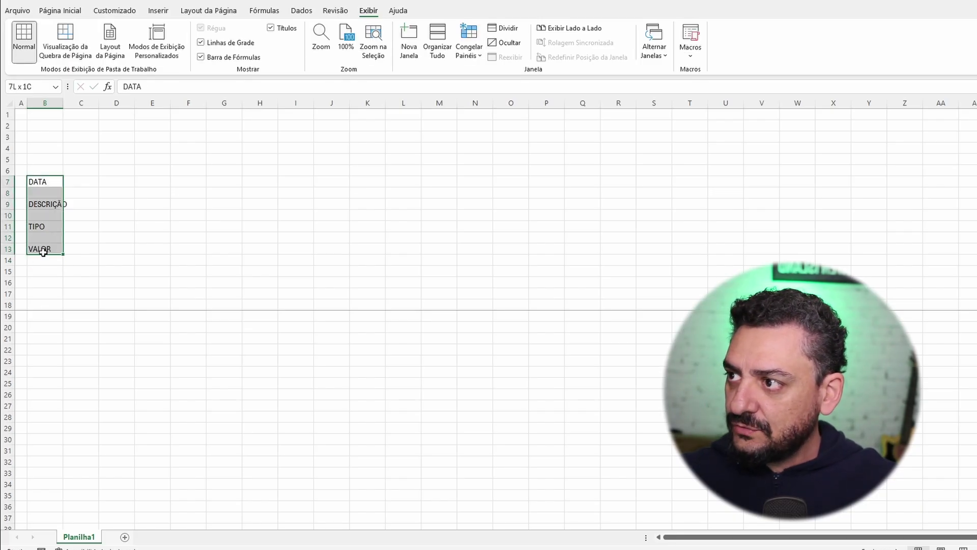
# Make the form labels bold at 14 pt and widen column B to fit them.
pyautogui.click(60, 10)
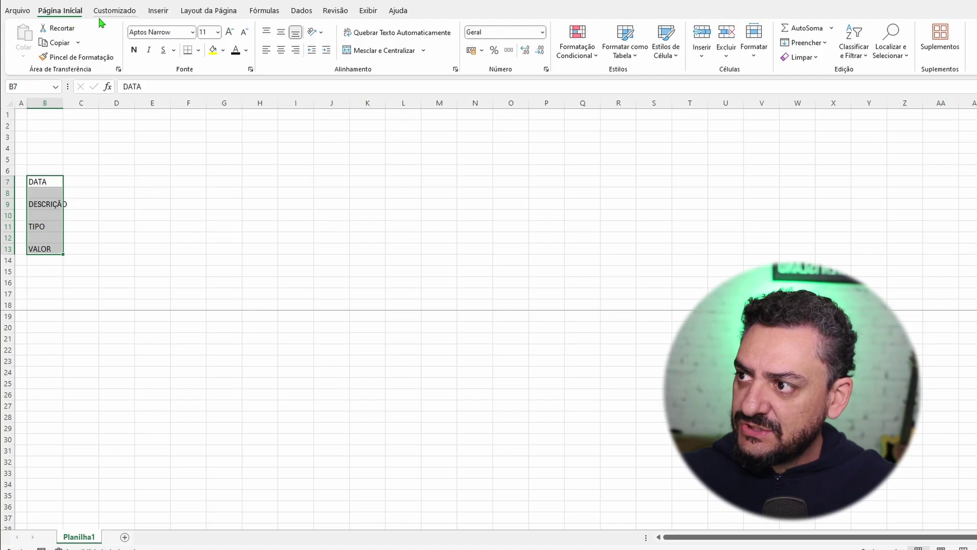
pyautogui.click(134, 49)
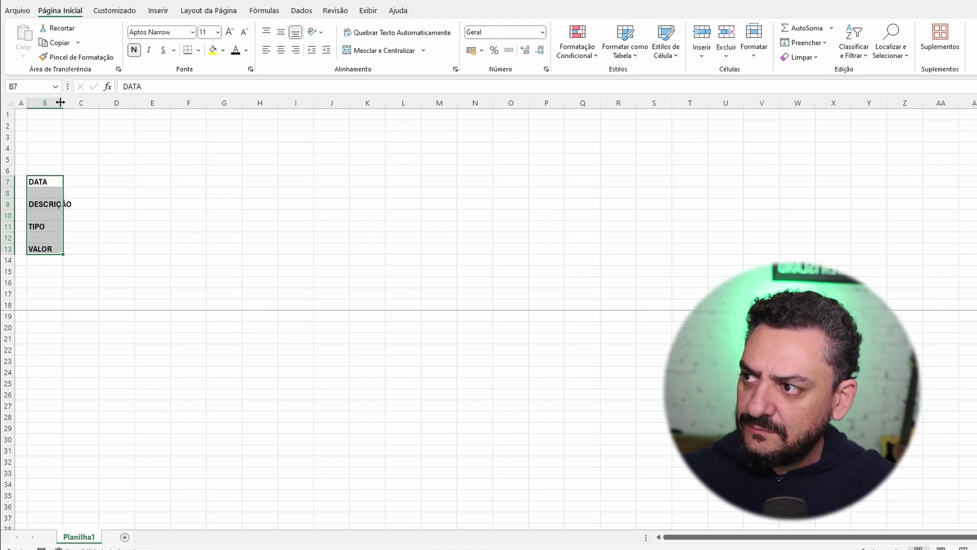
pyautogui.moveTo(60, 102); pyautogui.dragTo(72, 102)
pyautogui.click(229, 32)
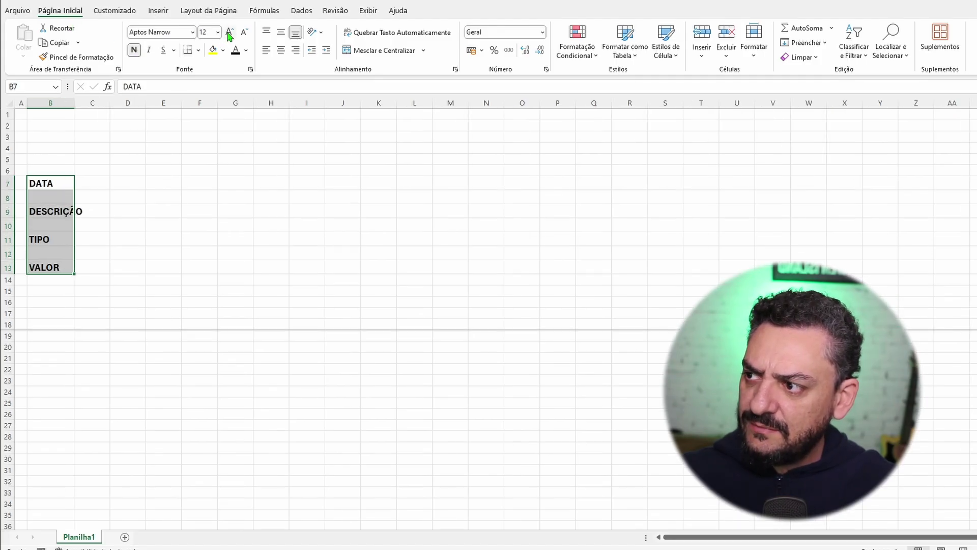
pyautogui.click(62, 184)
# Raise rows 7, 9, 11 and 13 to 35,25, center labels vertically, and widen the columns.
pyautogui.click(10, 179)
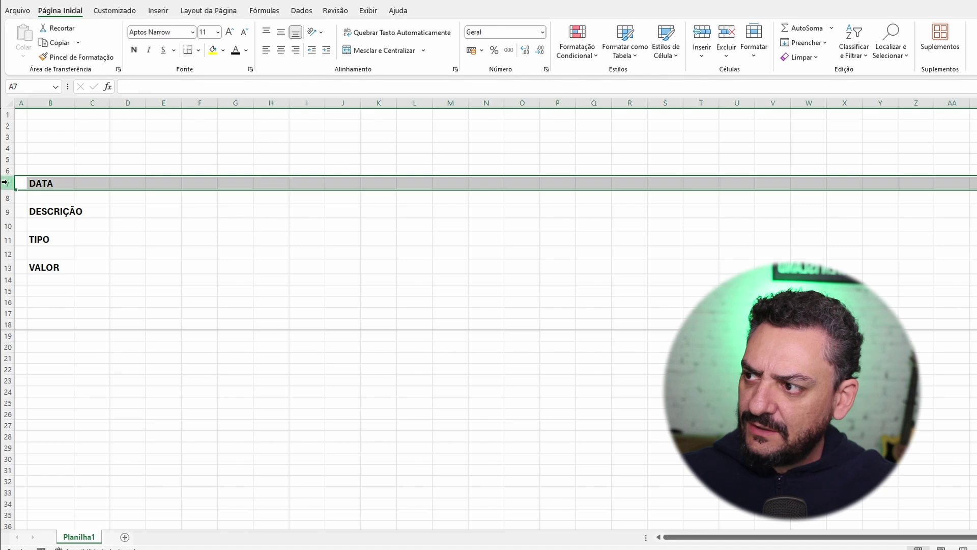
pyautogui.keyDown('ctrl'); pyautogui.click(8, 211); pyautogui.keyUp('ctrl')
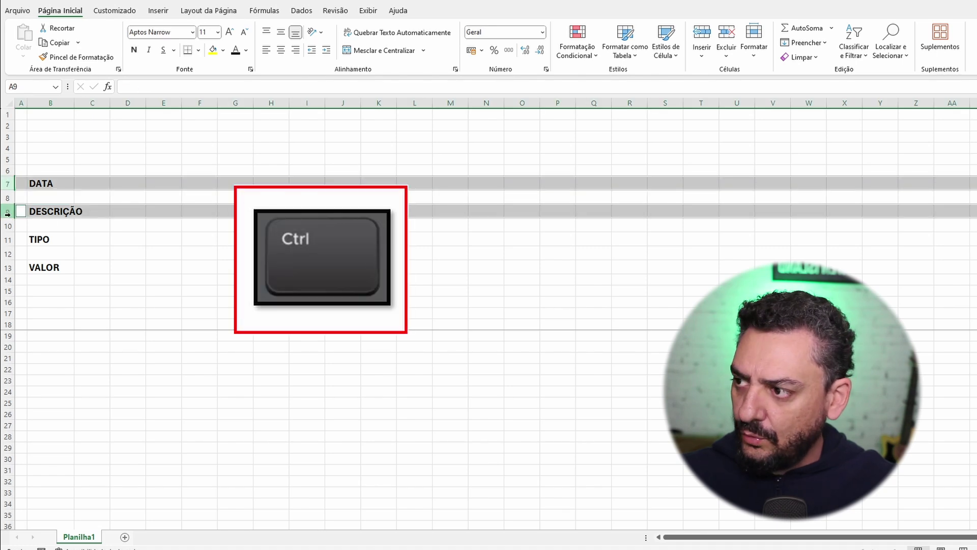
pyautogui.keyDown('ctrl'); pyautogui.click(7, 239); pyautogui.keyUp('ctrl')
pyautogui.keyDown('ctrl'); pyautogui.click(6, 267); pyautogui.keyUp('ctrl')
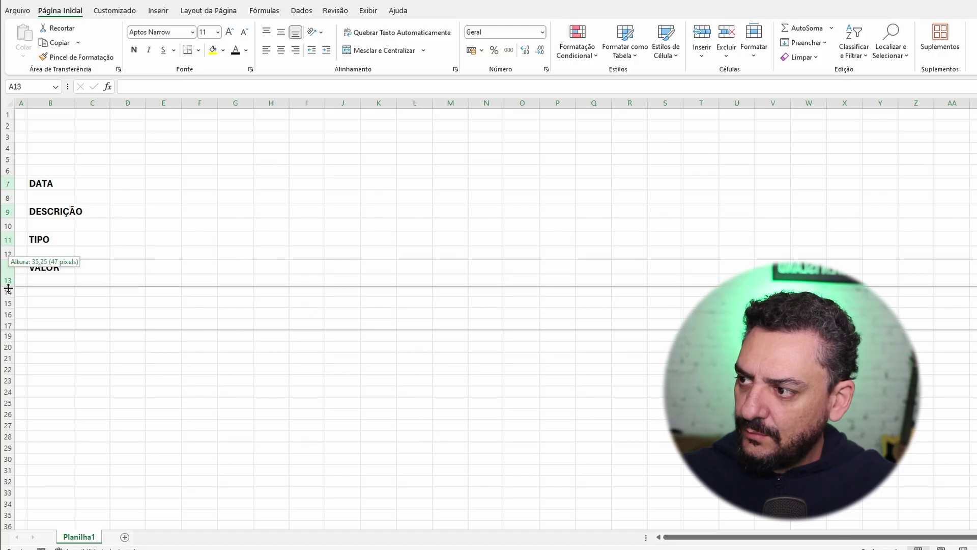
pyautogui.moveTo(8, 275); pyautogui.dragTo(8, 288)
pyautogui.click(51, 192)
pyautogui.keyDown('shift'); pyautogui.click(32, 314); pyautogui.keyUp('shift')
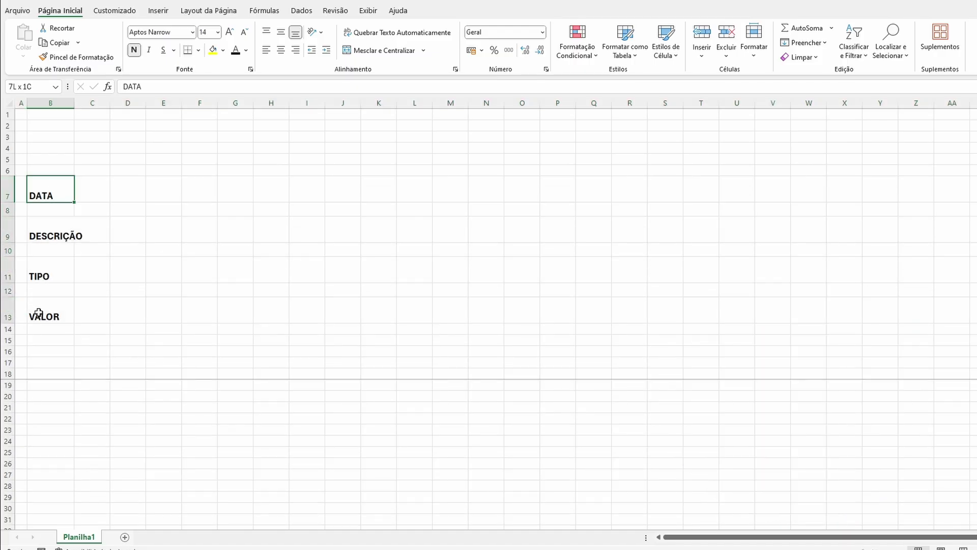
pyautogui.click(280, 33)
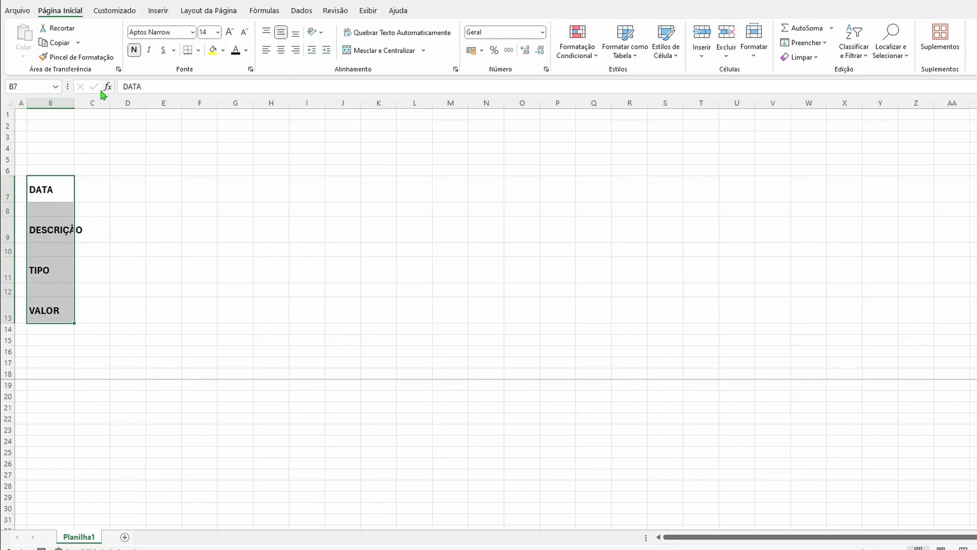
pyautogui.moveTo(73, 103); pyautogui.dragTo(202, 108)
pyautogui.click(100, 197)
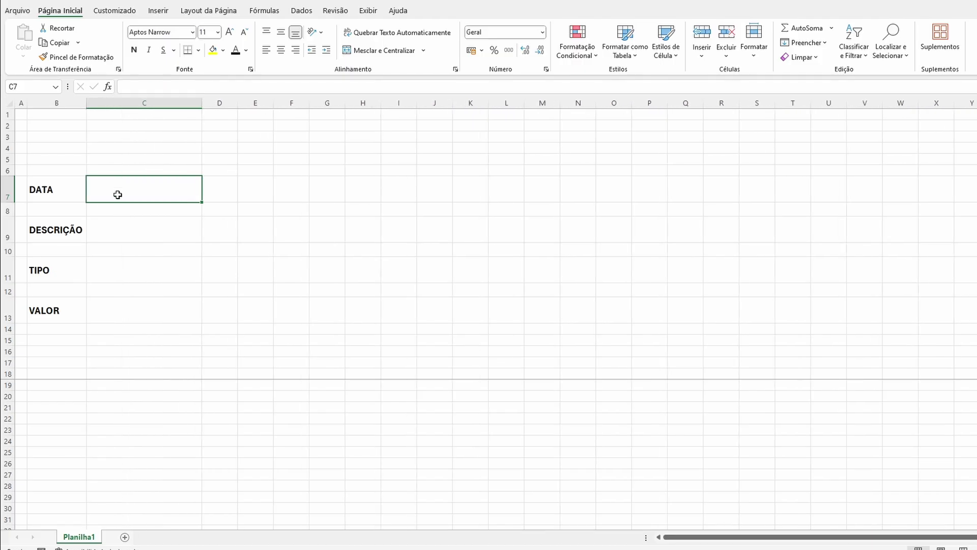
# Give cells C7, C9, C11 and C13 thick outside borders as input boxes.
pyautogui.keyDown('ctrl'); pyautogui.click(124, 235); pyautogui.keyUp('ctrl')
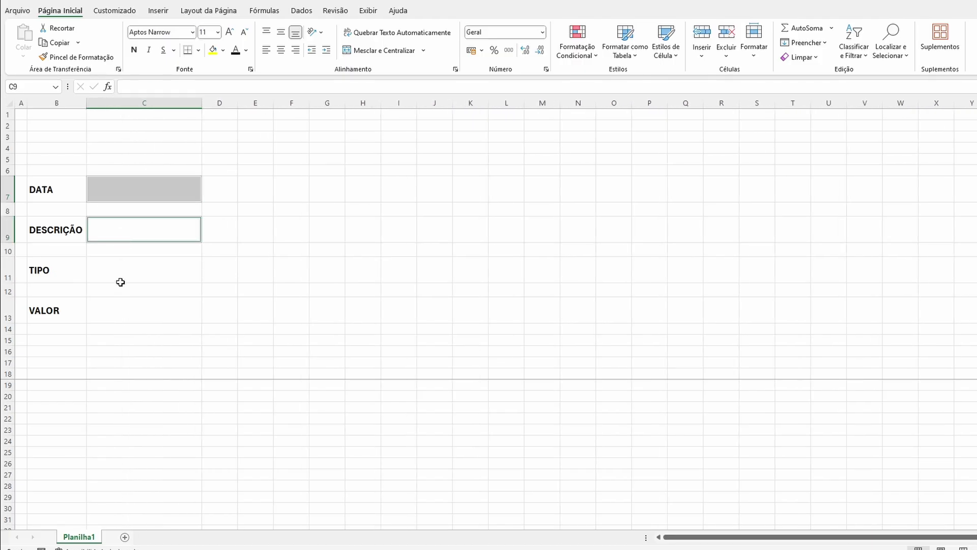
pyautogui.keyDown('ctrl'); pyautogui.click(120, 279); pyautogui.keyUp('ctrl')
pyautogui.keyDown('ctrl'); pyautogui.click(137, 301); pyautogui.keyUp('ctrl')
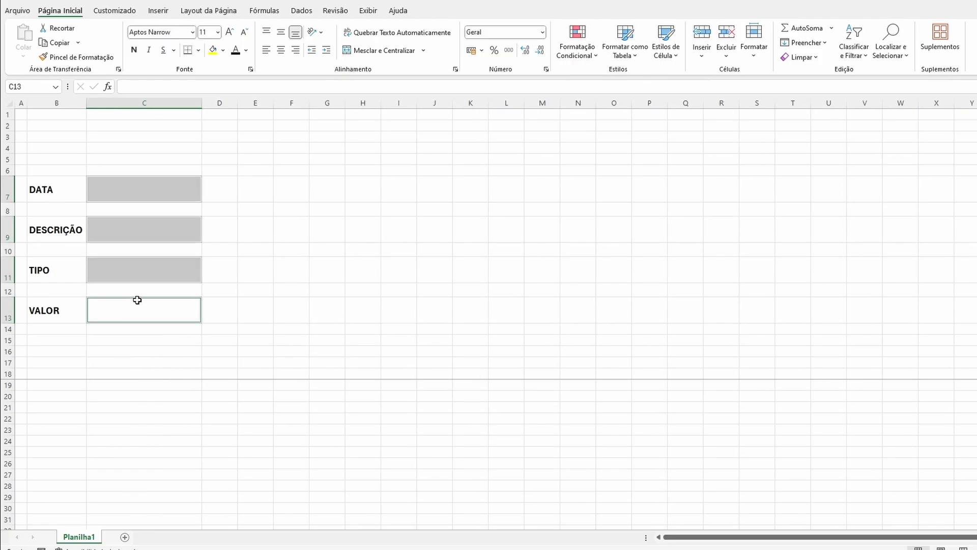
pyautogui.click(198, 50)
pyautogui.click(211, 198)
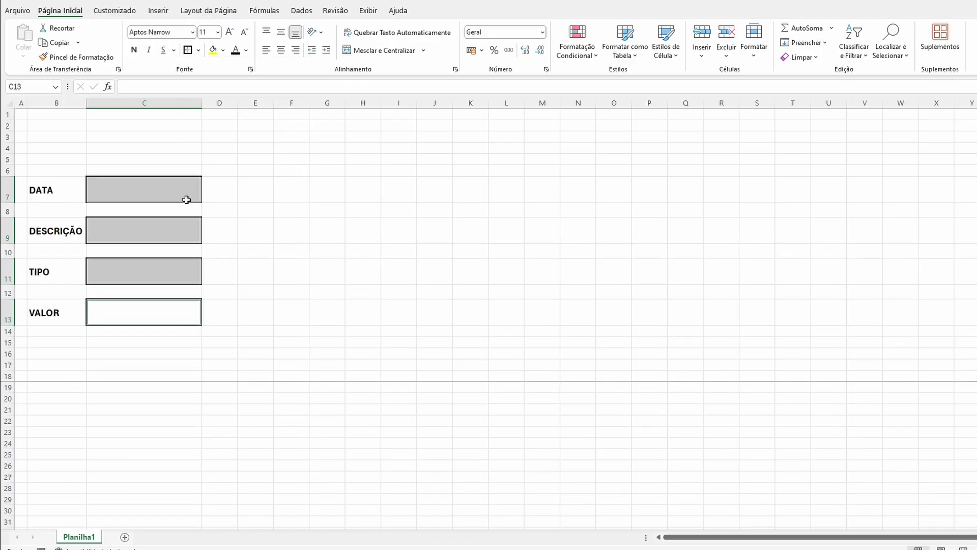
pyautogui.click(187, 198)
pyautogui.click(229, 187)
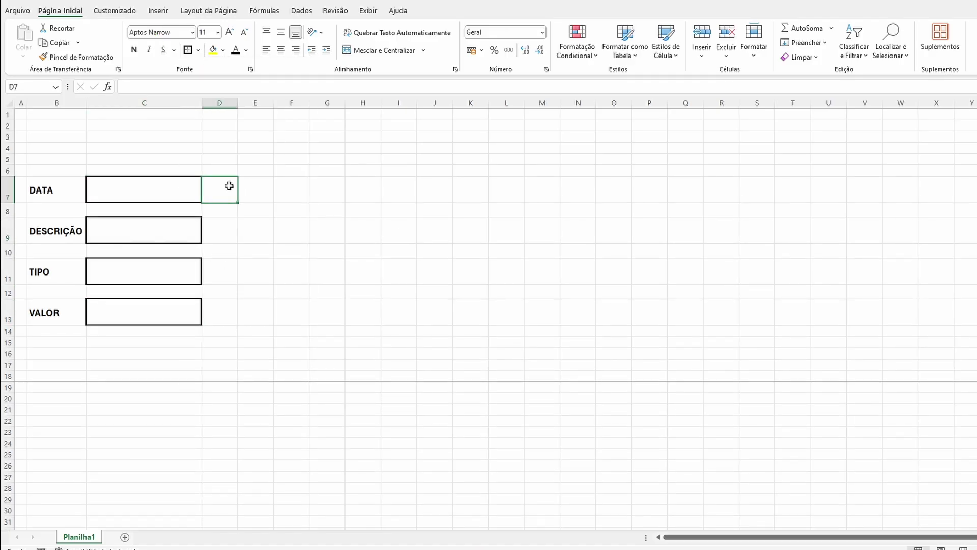
pyautogui.click(91, 358)
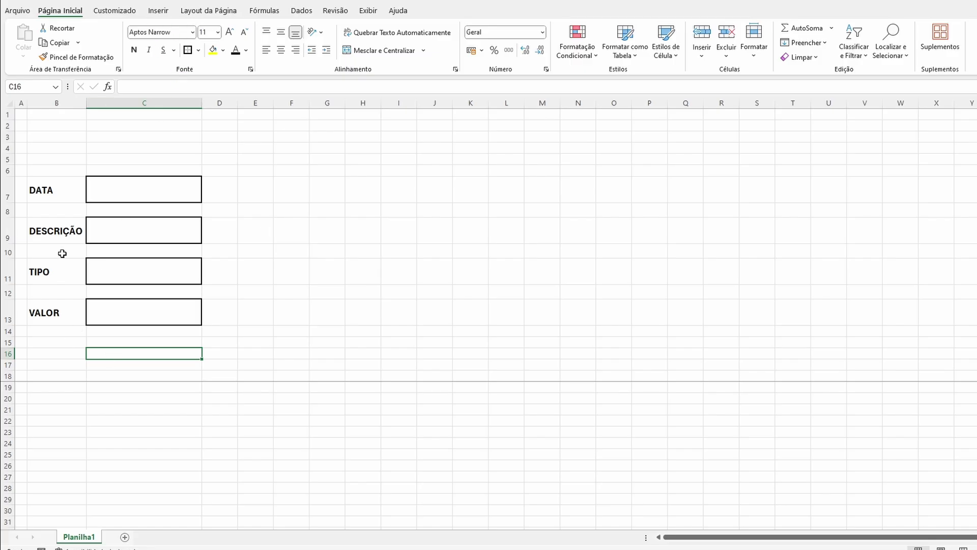
# Draw a rounded rectangle just below the VALOR field.
pyautogui.click(159, 11)
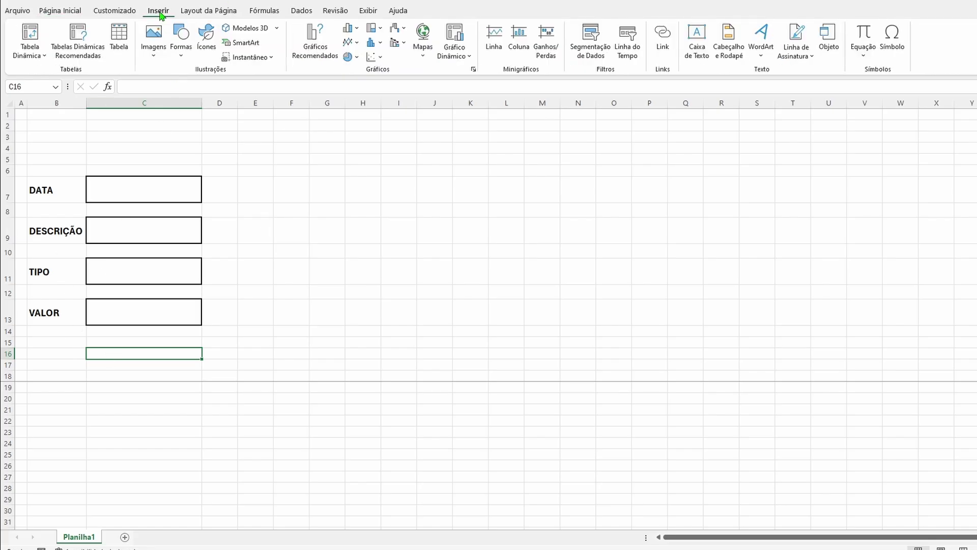
pyautogui.click(182, 51)
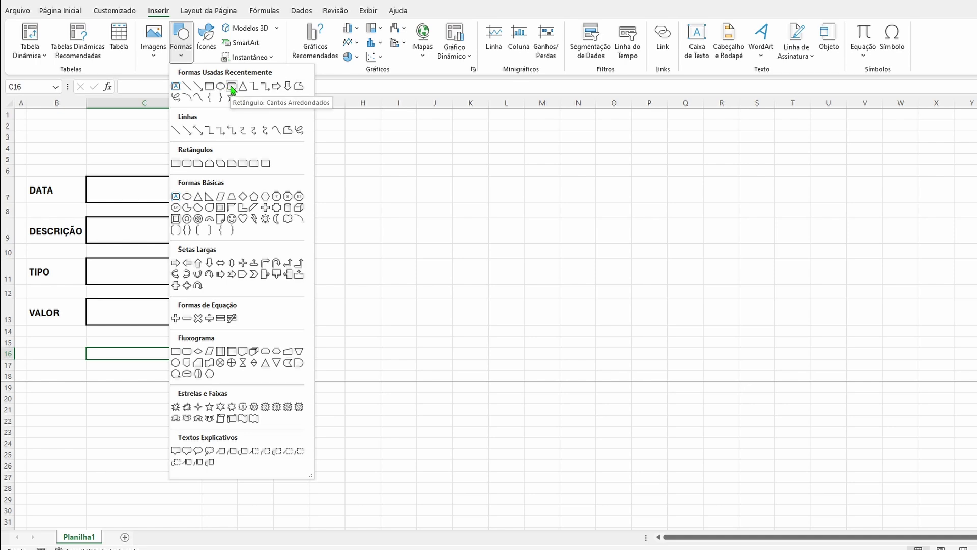
pyautogui.click(232, 87)
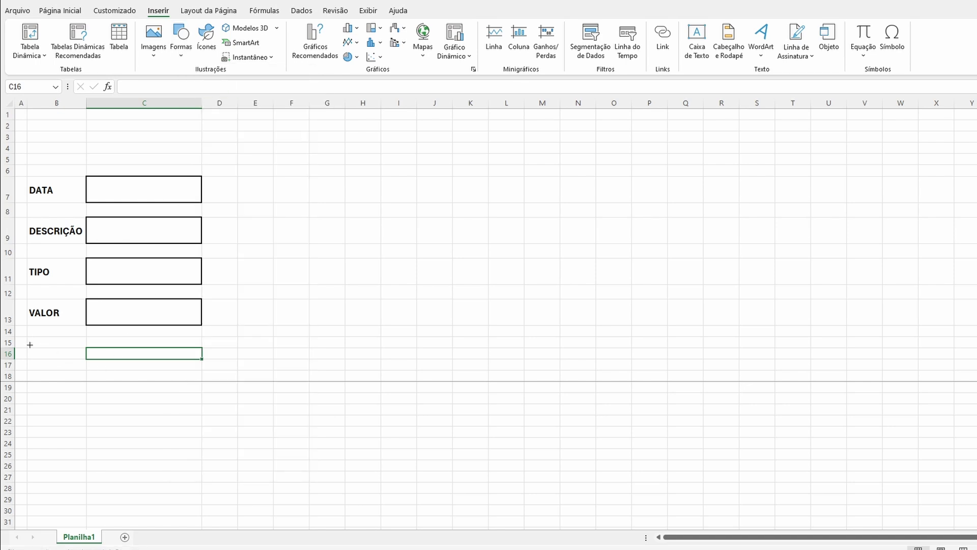
pyautogui.moveTo(29, 344); pyautogui.dragTo(122, 371)
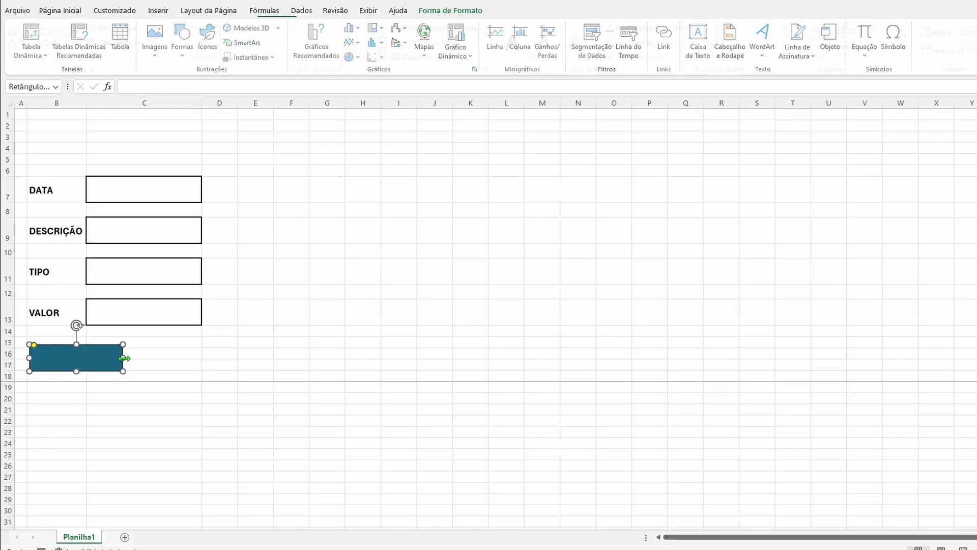
# Style the rectangle with no outline, grey fill and a Bisel bevel effect.
pyautogui.click(429, 45)
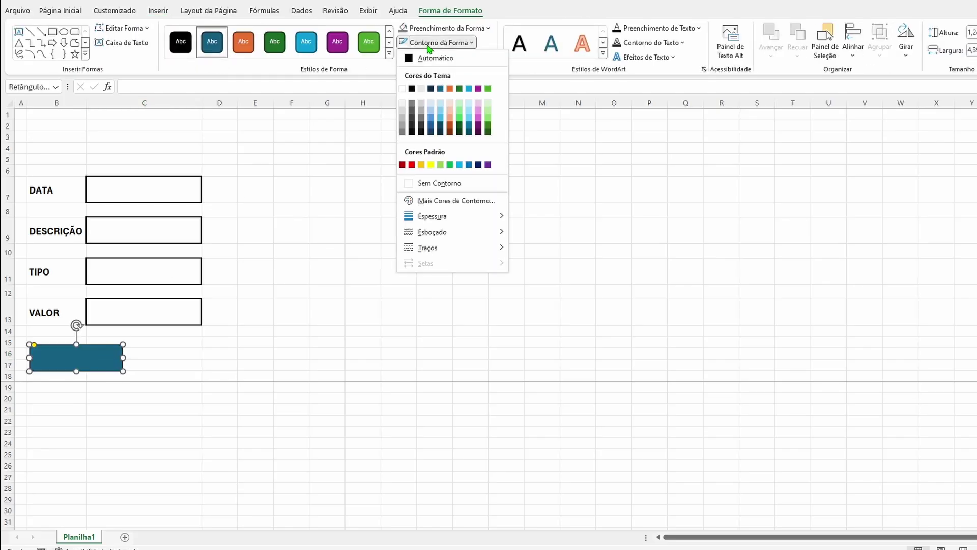
pyautogui.click(408, 183)
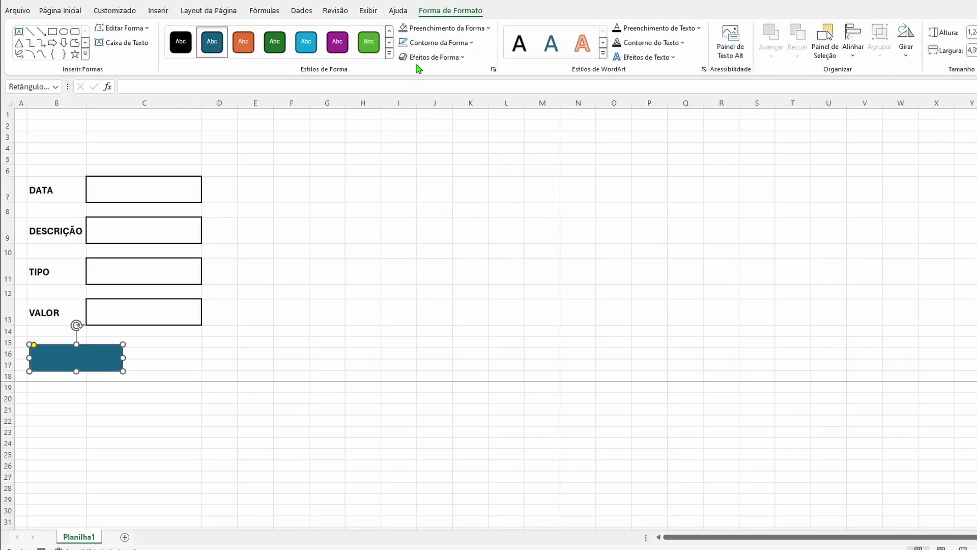
pyautogui.click(421, 28)
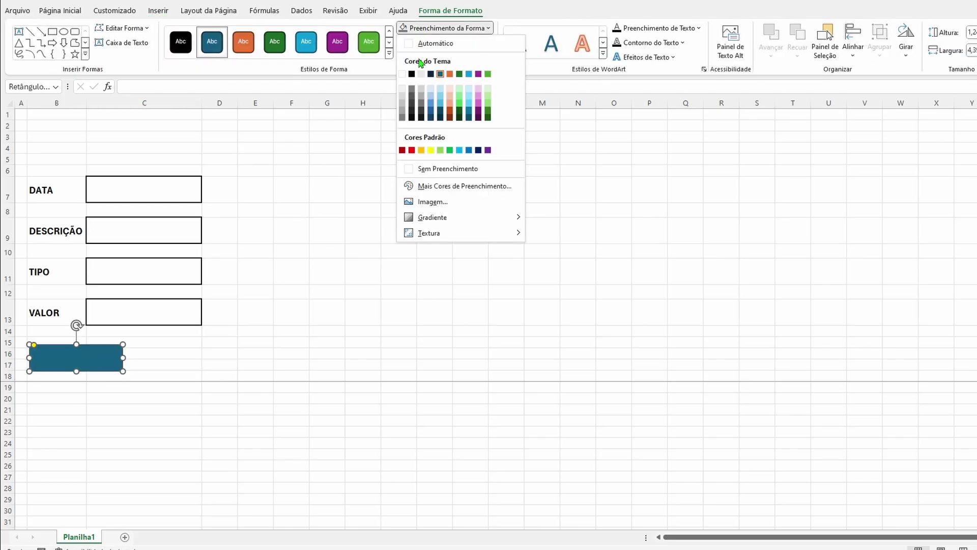
pyautogui.click(402, 118)
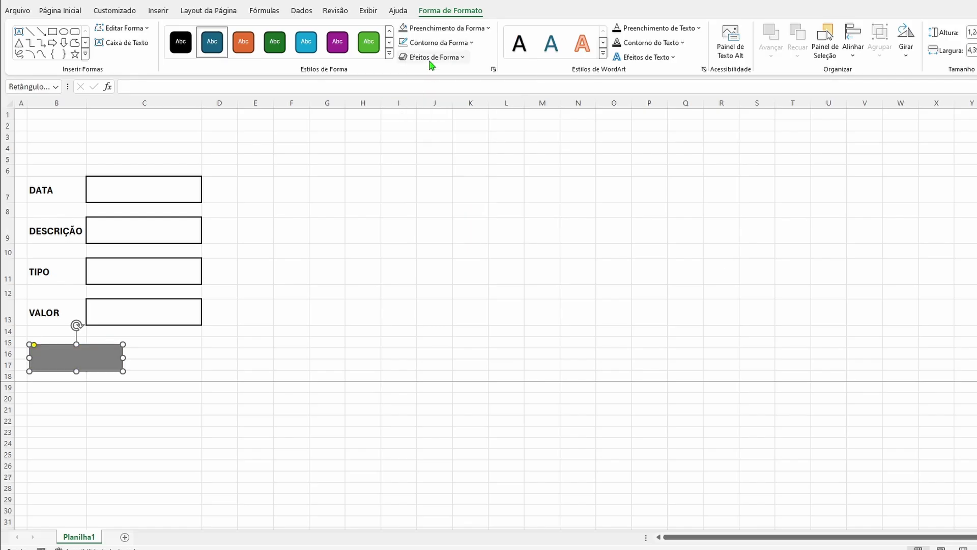
pyautogui.click(432, 58)
pyautogui.moveTo(439, 197)
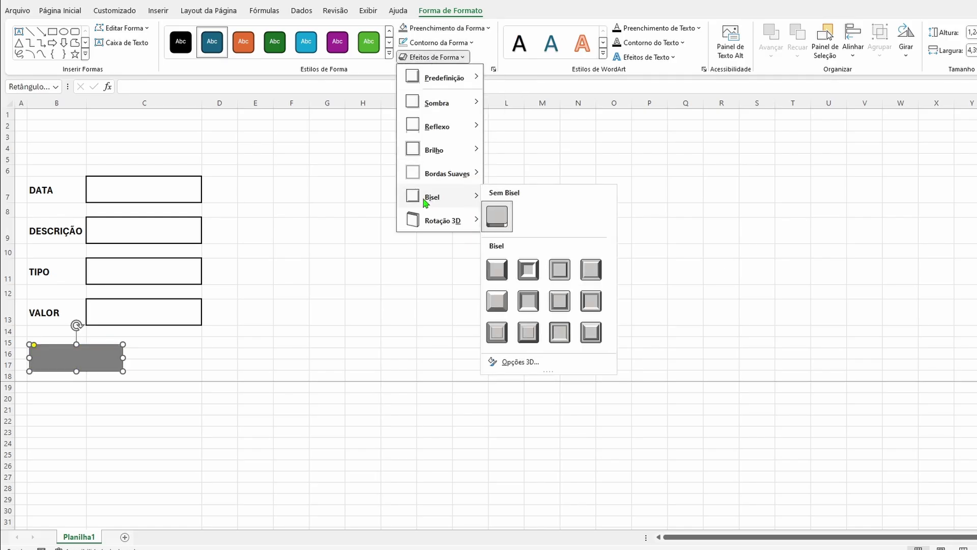
pyautogui.click(501, 270)
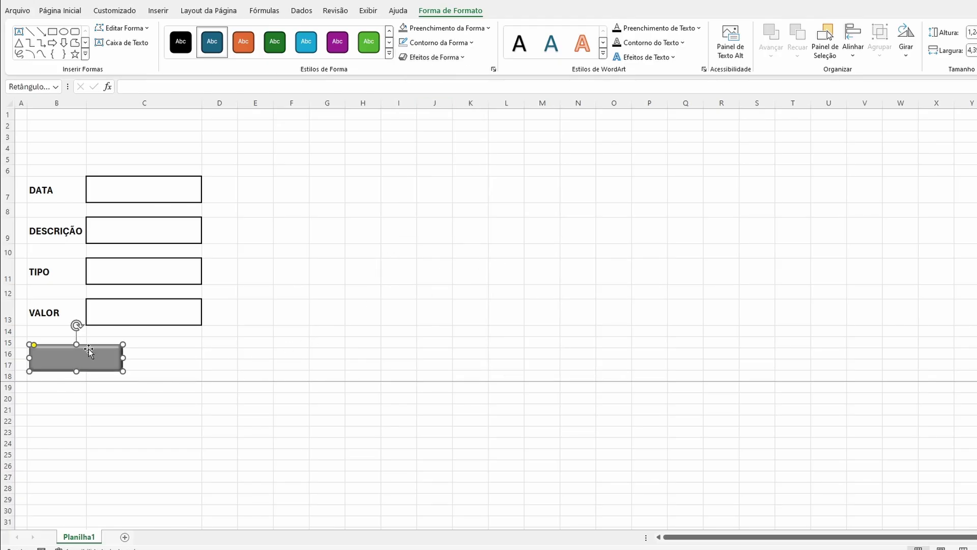
# Label the button REGISTRO, centered, bold and 12 pt.
pyautogui.write('REGISTRO')
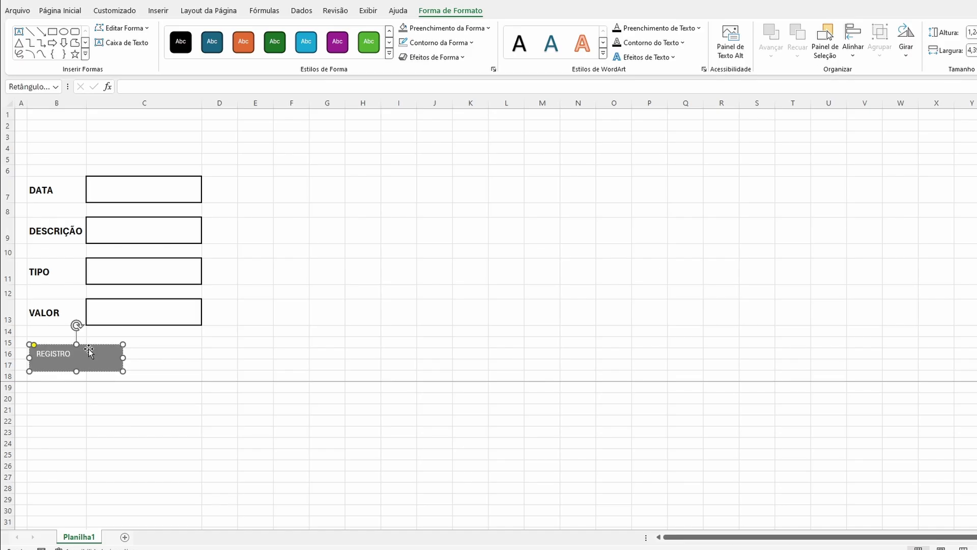
pyautogui.click(282, 358)
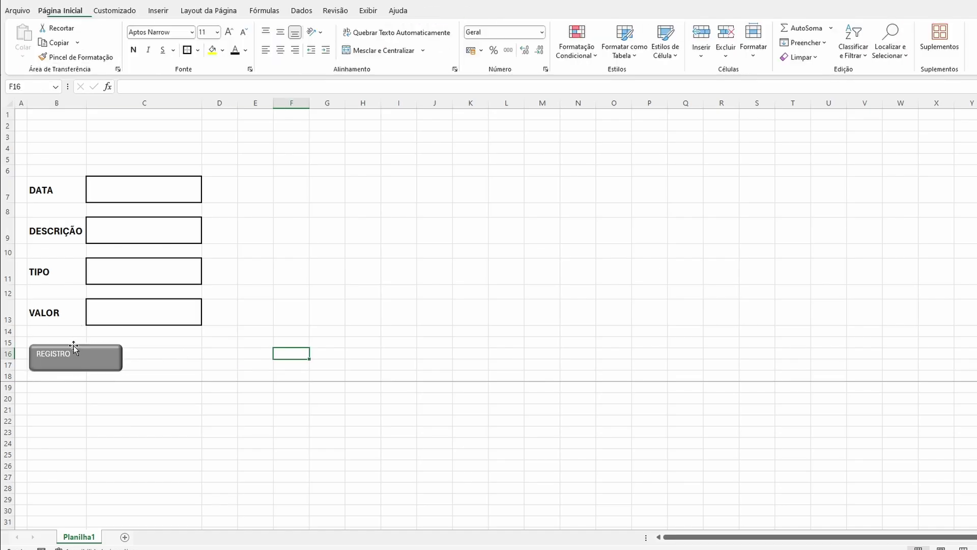
pyautogui.click(71, 351)
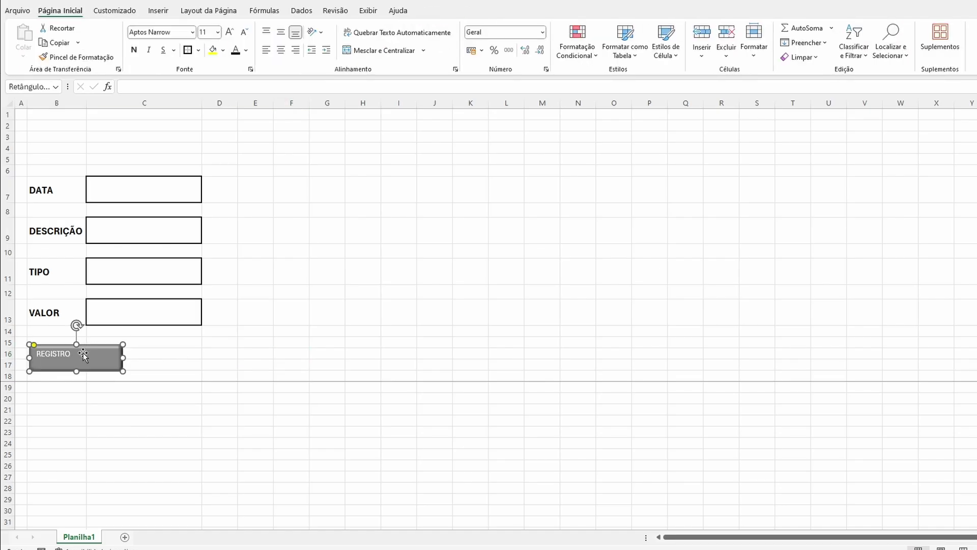
pyautogui.click(79, 15)
pyautogui.click(281, 50)
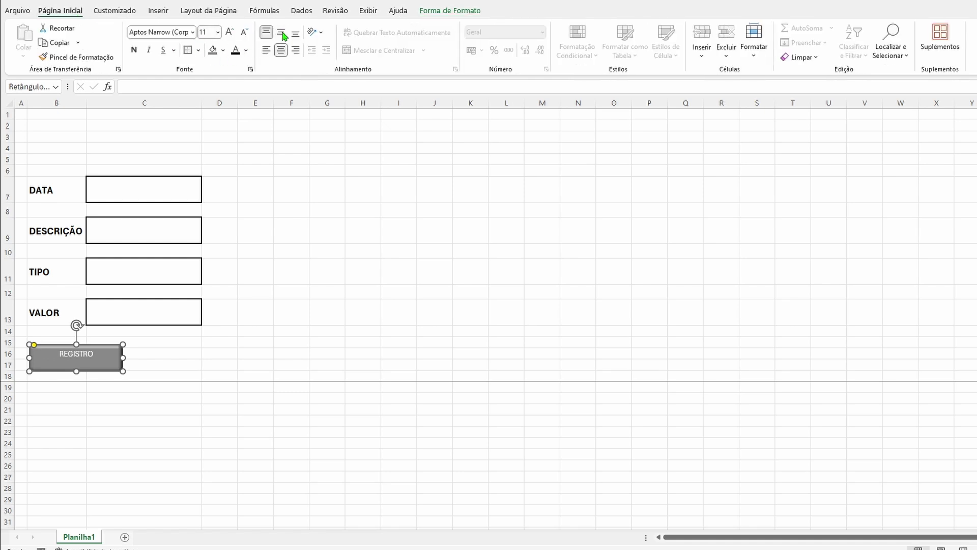
pyautogui.click(281, 32)
pyautogui.click(134, 49)
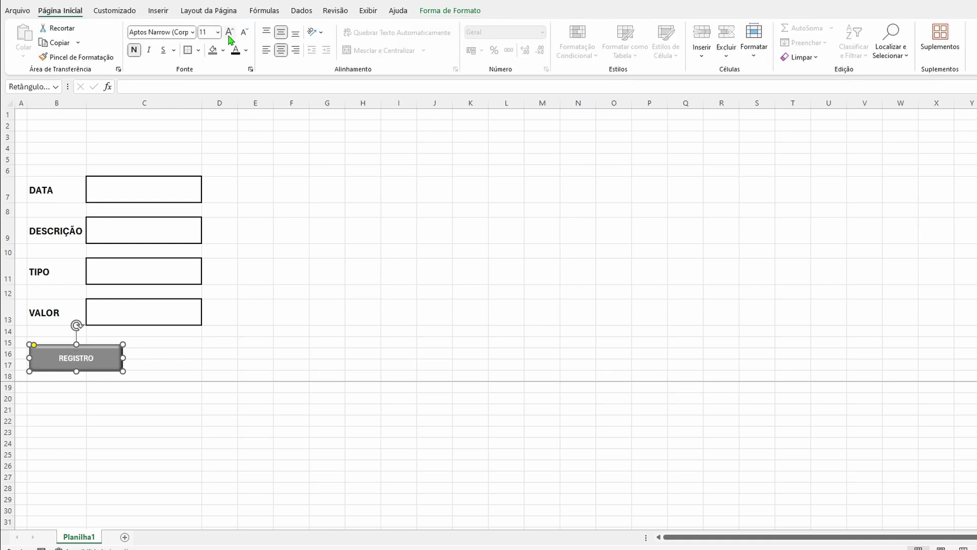
pyautogui.click(229, 34)
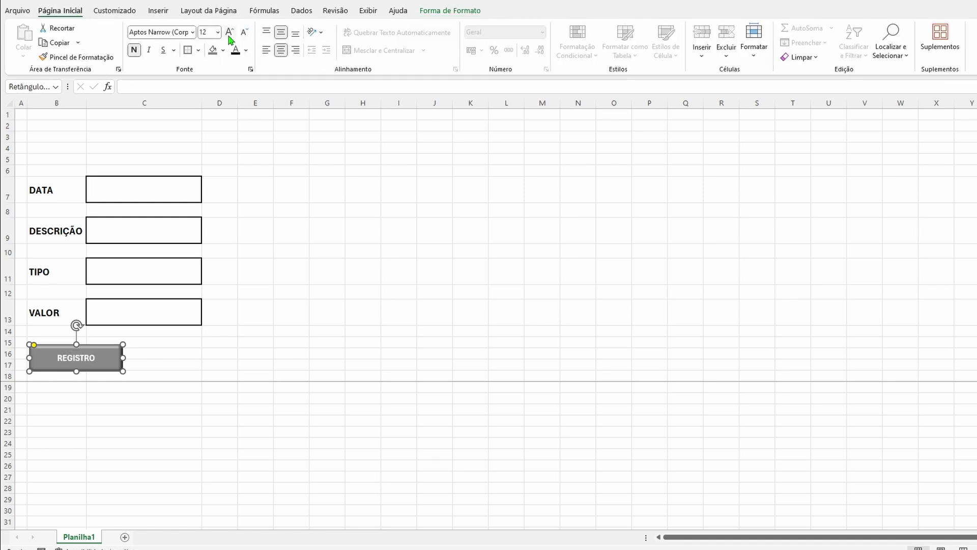
pyautogui.click(155, 358)
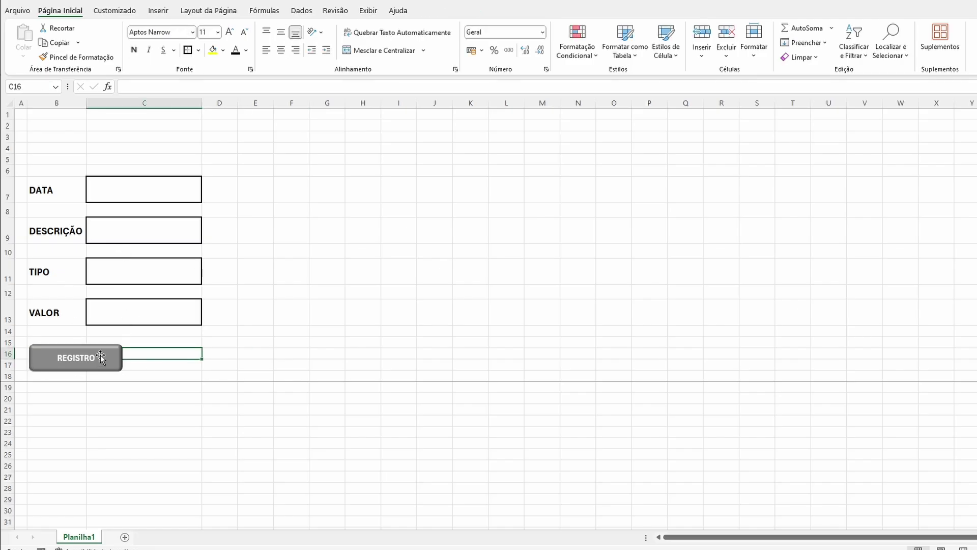
# Duplicate the REGISTRO button to its right and relabel the copy LIMPAR.
pyautogui.click(106, 357)
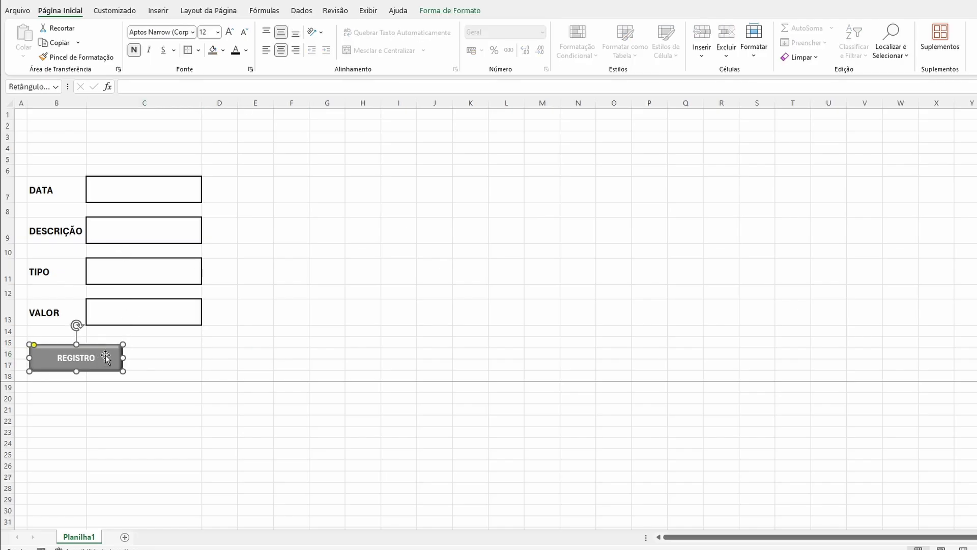
pyautogui.moveTo(107, 359); pyautogui.dragTo(207, 354)
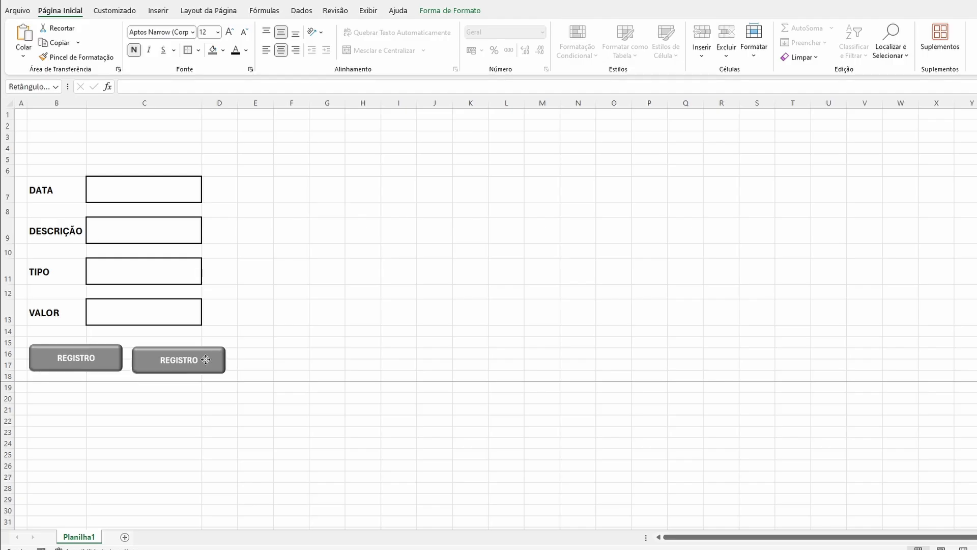
pyautogui.click(191, 358)
pyautogui.doubleClick(198, 358)
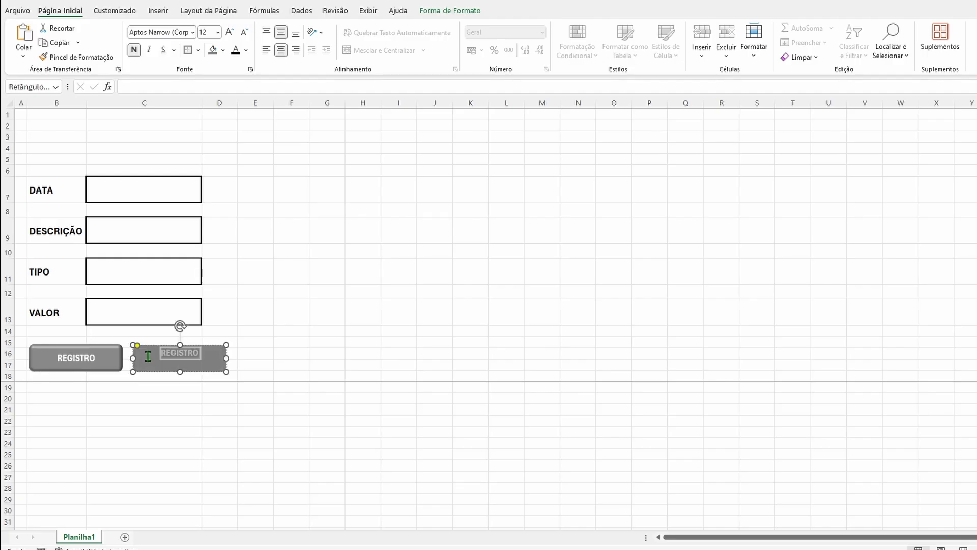
pyautogui.write('LIMPAR')
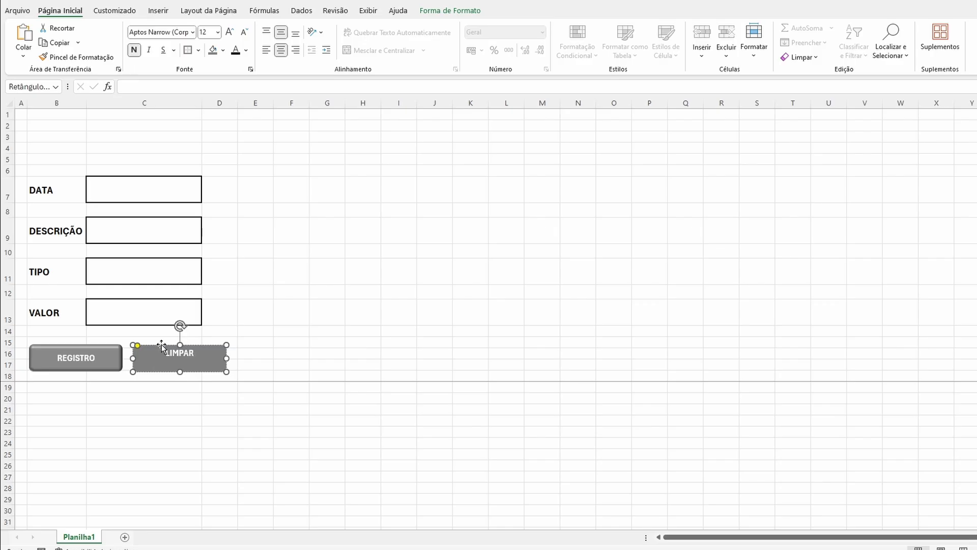
pyautogui.click(250, 306)
pyautogui.click(180, 358)
pyautogui.moveTo(180, 359); pyautogui.dragTo(181, 352)
pyautogui.click(180, 352)
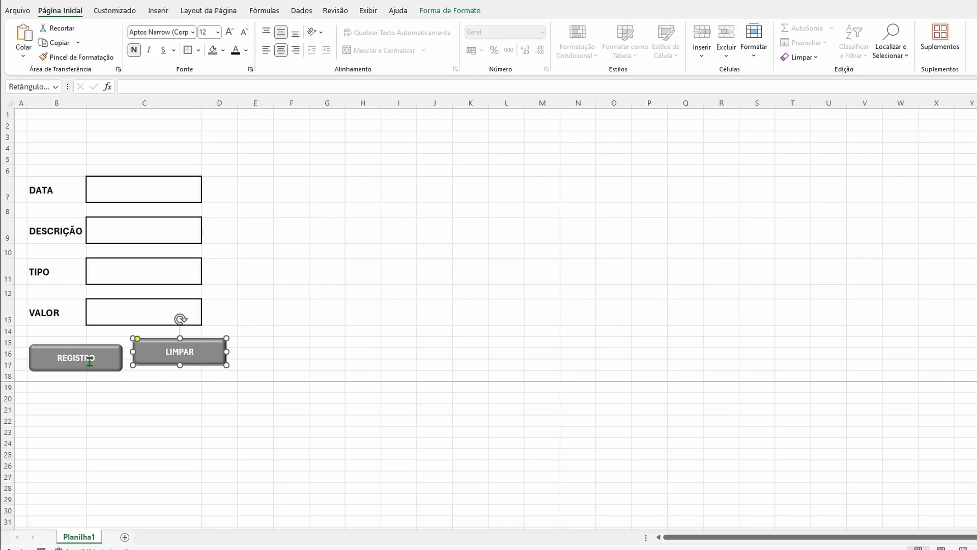
pyautogui.click(118, 397)
# Align REGISTRO and LIMPAR at the same height and nudge both up slightly.
pyautogui.click(112, 361)
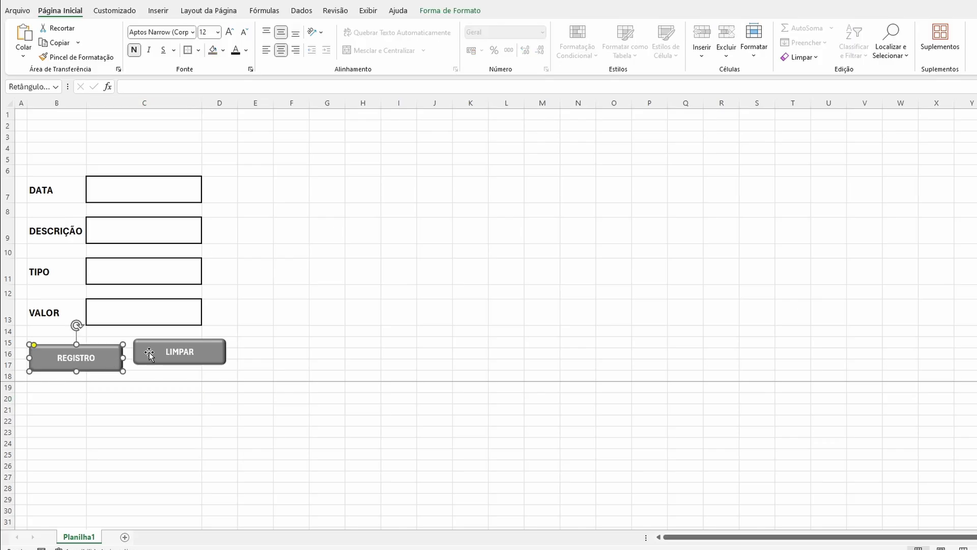
pyautogui.keyDown('ctrl'); pyautogui.click(212, 358); pyautogui.keyUp('ctrl')
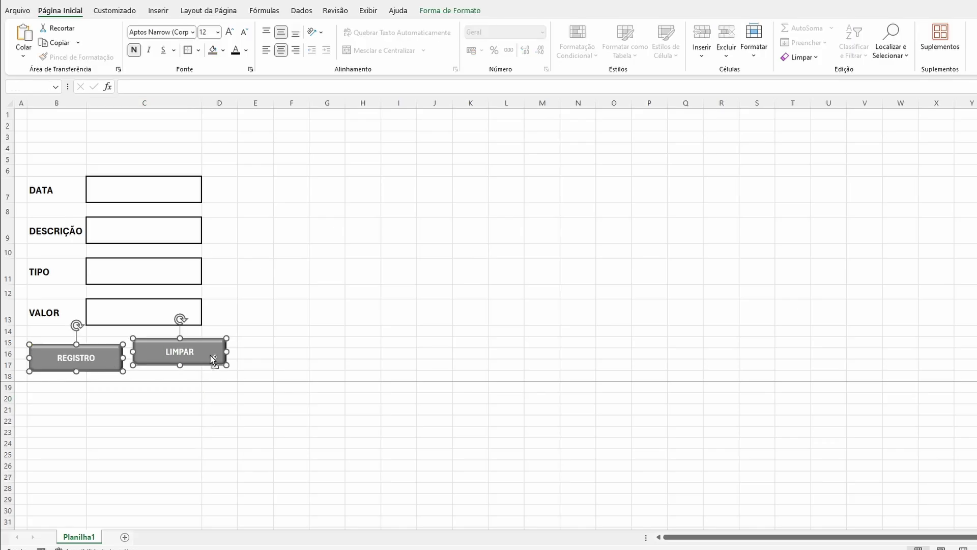
pyautogui.click(431, 11)
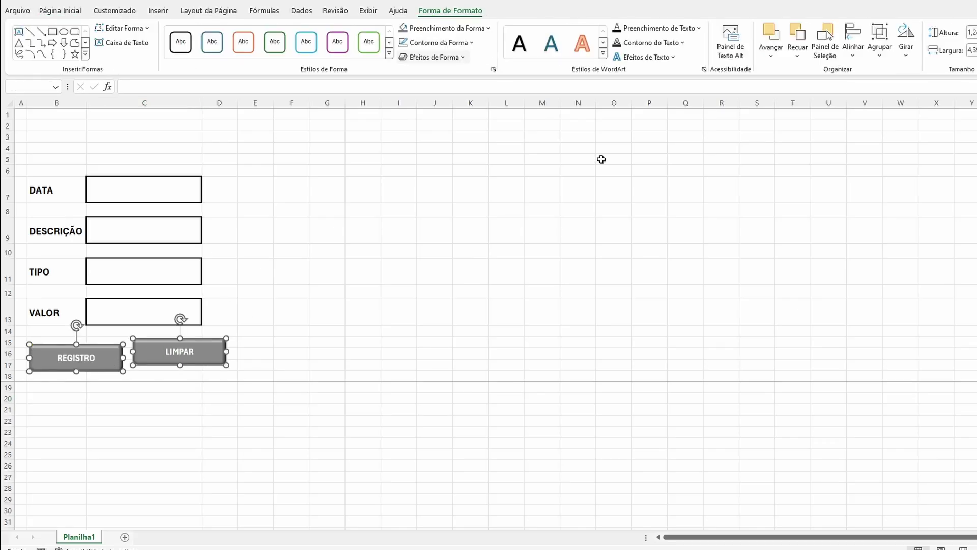
pyautogui.click(858, 55)
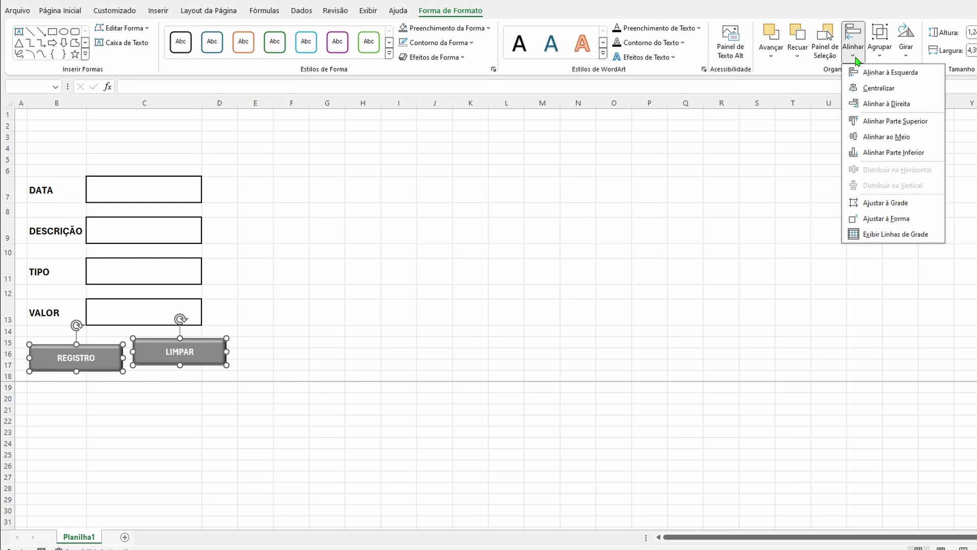
pyautogui.click(871, 137)
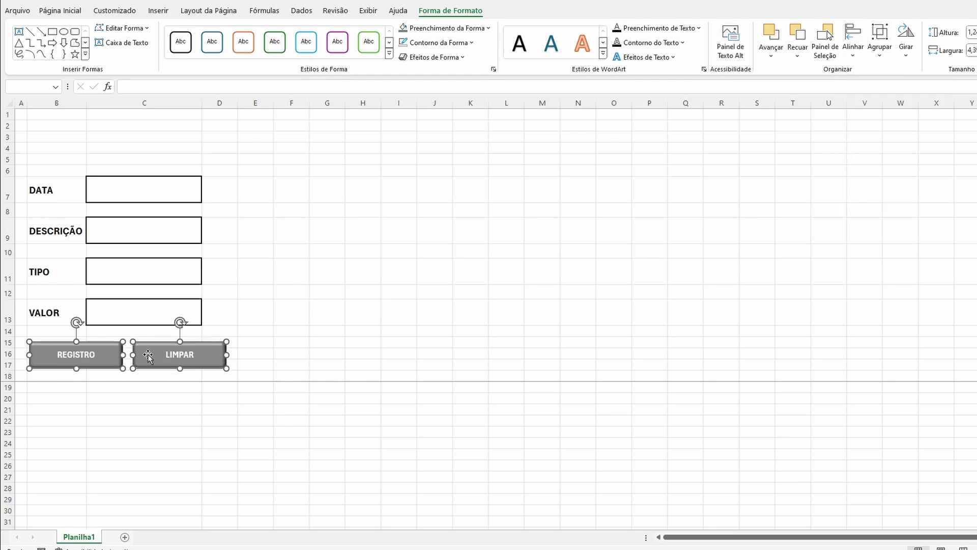
pyautogui.click(155, 397)
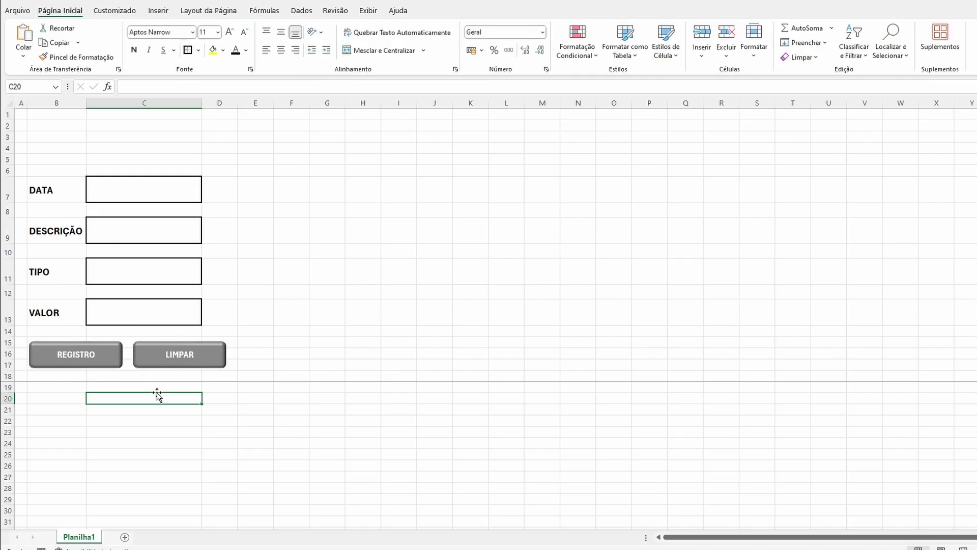
pyautogui.click(72, 388)
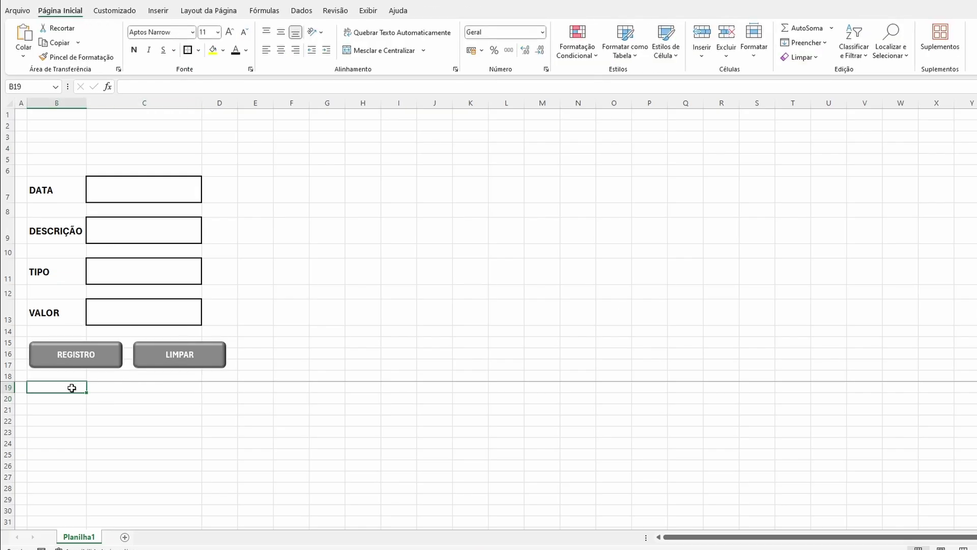
pyautogui.click(98, 355)
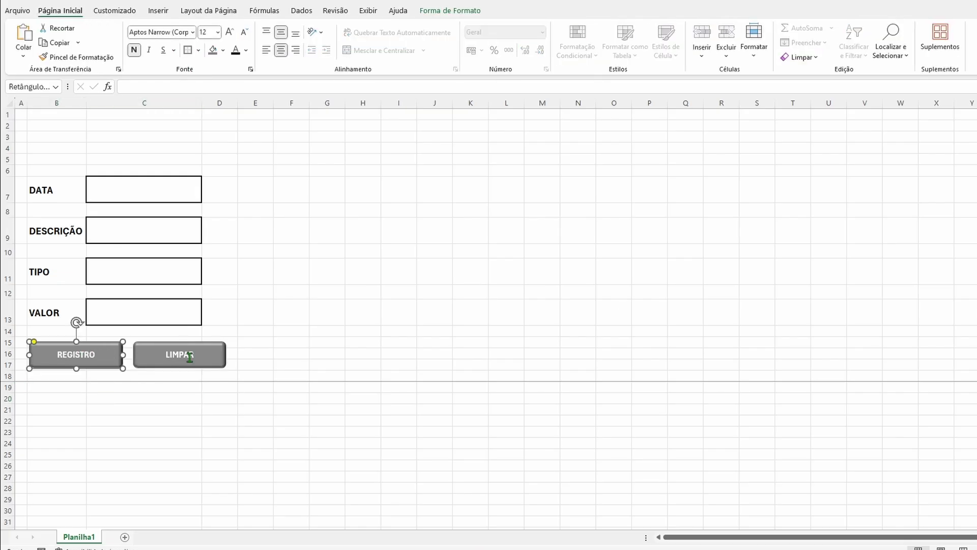
pyautogui.keyDown('ctrl'); pyautogui.click(212, 359); pyautogui.keyUp('ctrl')
pyautogui.press('Up')
pyautogui.press('Up')
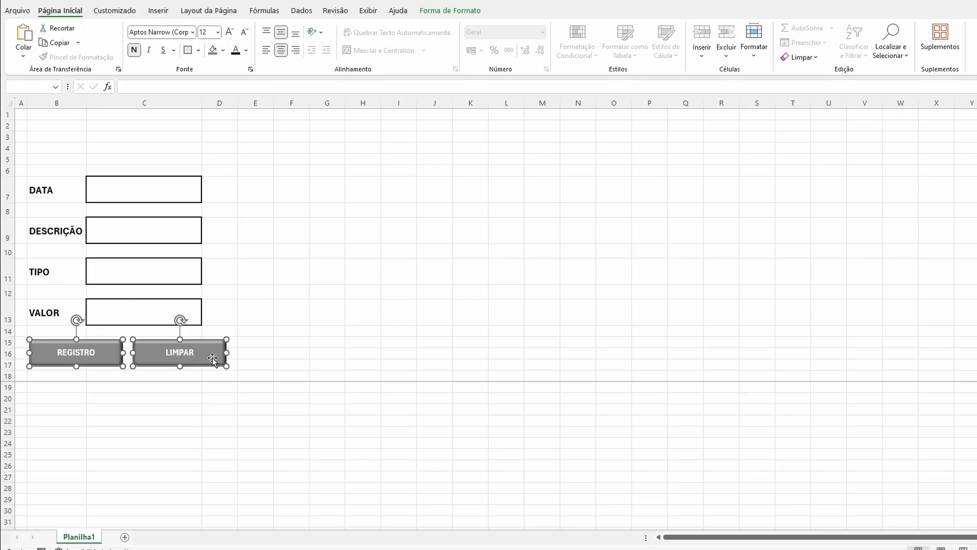
pyautogui.press('Up')
pyautogui.press('Up')
pyautogui.press('Up')
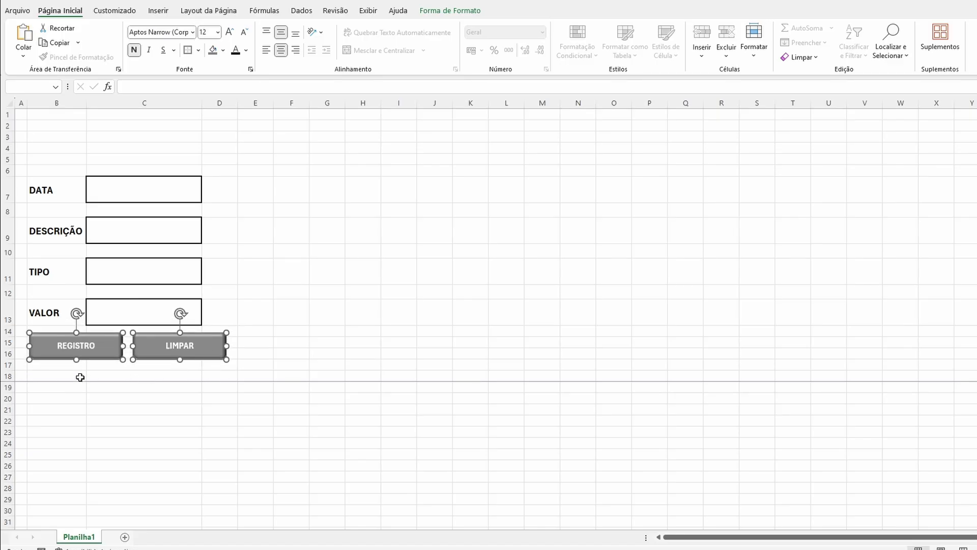
pyautogui.click(80, 377)
# Type the table headers DATA, DESCRIÇÃO, TIPO and VALOR in B18:E18.
pyautogui.write('DATA')
pyautogui.press('Tab')
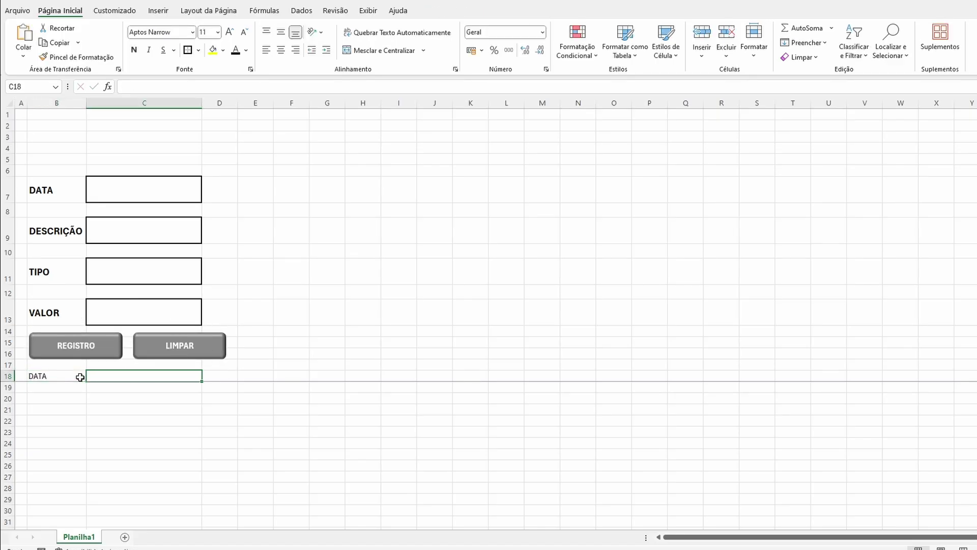
pyautogui.write('DESCRIÇÃO')
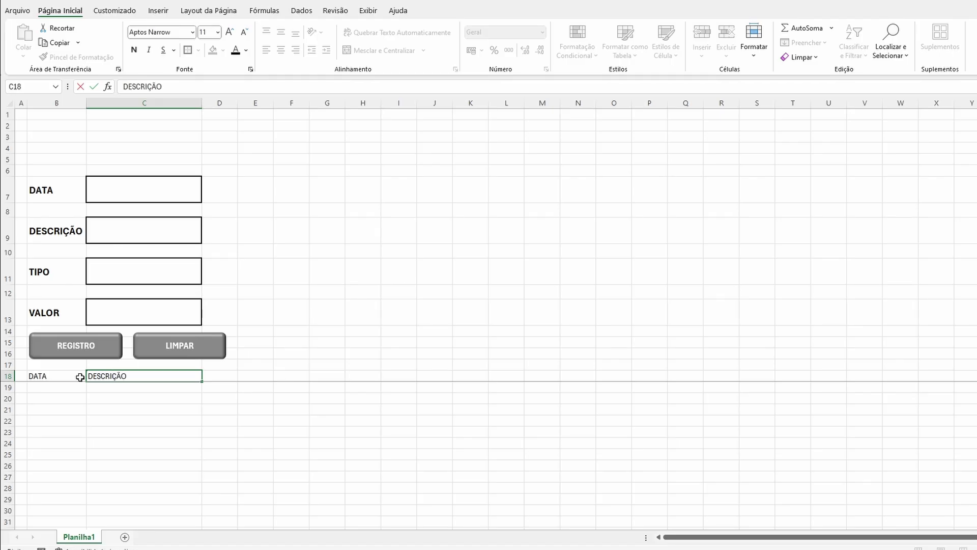
pyautogui.press('Tab')
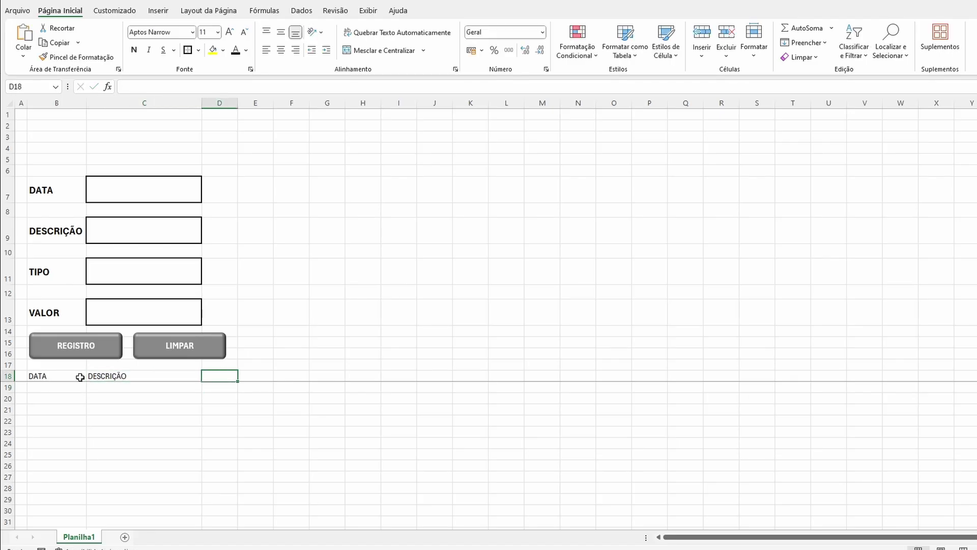
pyautogui.write('TIPO')
pyautogui.press('Tab')
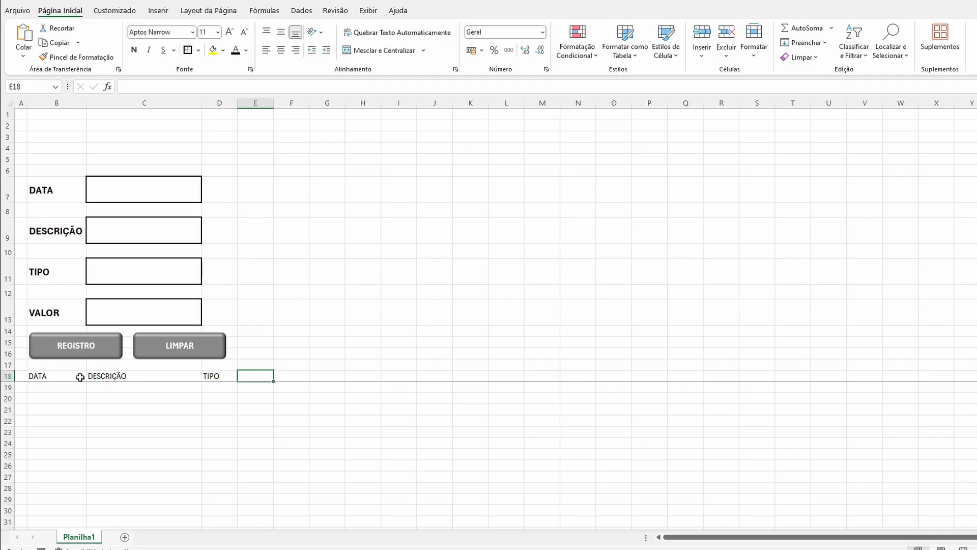
pyautogui.write('VALOR')
pyautogui.press('Return')
# Apply All Borders to the table range B18:E100.
pyautogui.click(79, 377)
pyautogui.hotkey('ctrl', 'shift', 'Right')
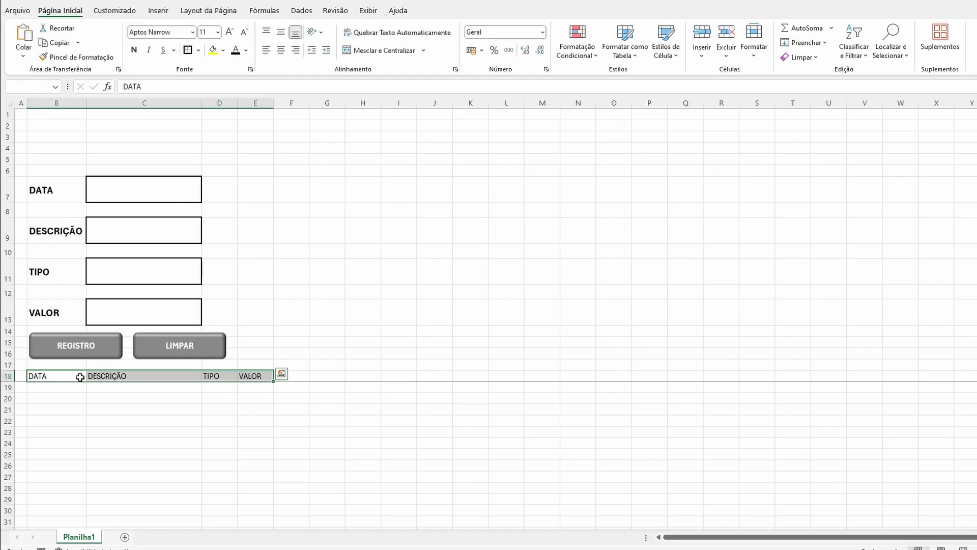
pyautogui.scroll(-6, 256, 458)
pyautogui.scroll(-10, 256, 464)
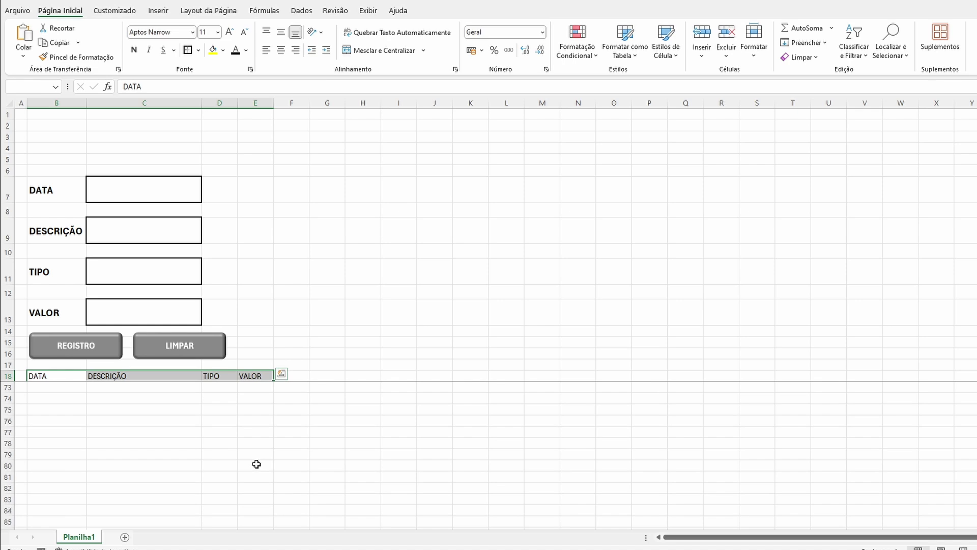
pyautogui.scroll(-6, 257, 464)
pyautogui.scroll(-2, 257, 464)
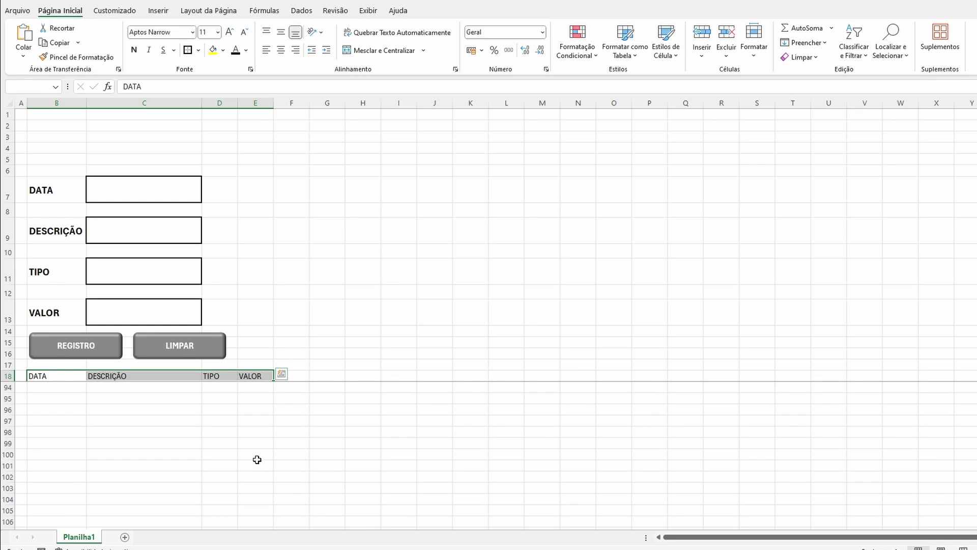
pyautogui.keyDown('shift'); pyautogui.click(257, 459); pyautogui.keyUp('shift')
pyautogui.click(198, 50)
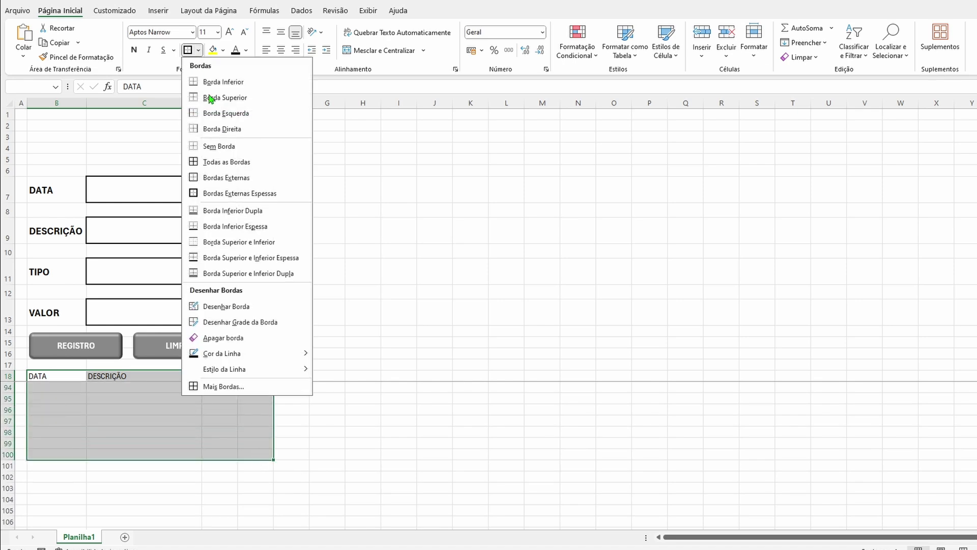
pyautogui.click(210, 163)
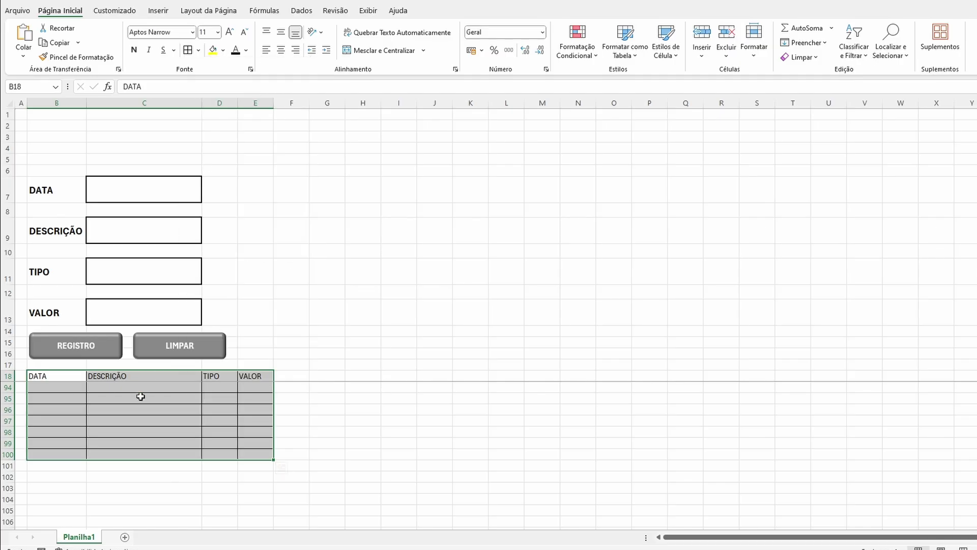
# Center the header row horizontally and vertically and make it bold.
pyautogui.moveTo(59, 376); pyautogui.dragTo(257, 376)
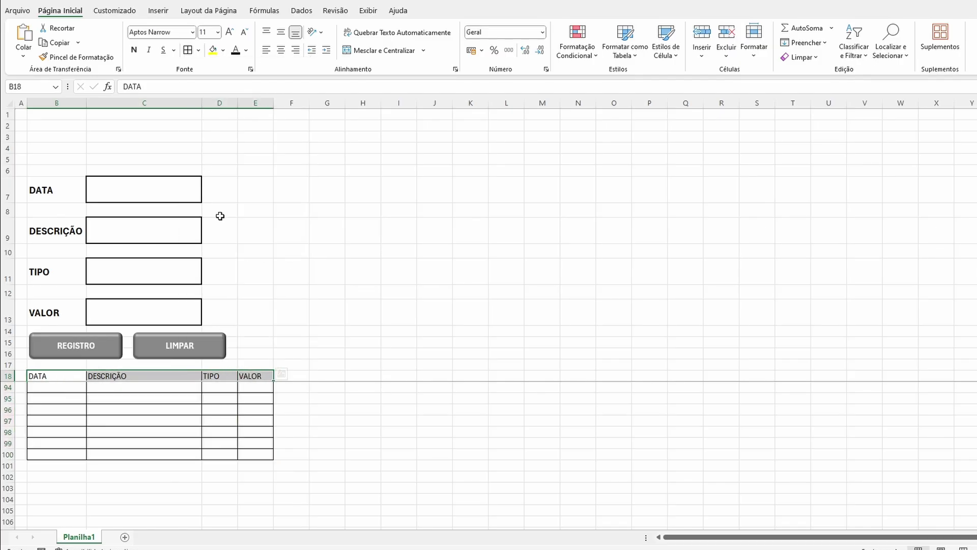
pyautogui.click(281, 50)
pyautogui.click(281, 35)
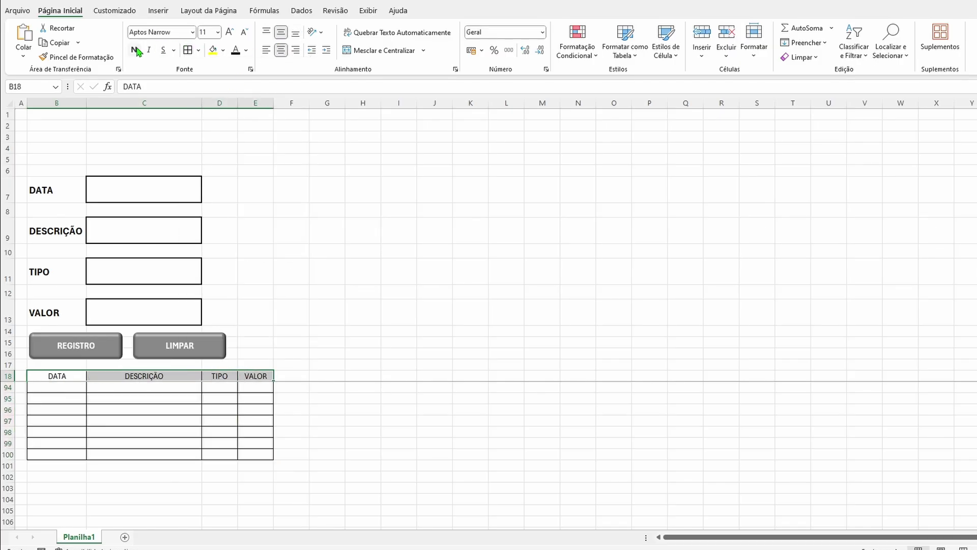
pyautogui.click(136, 50)
pyautogui.click(227, 376)
pyautogui.press('Down')
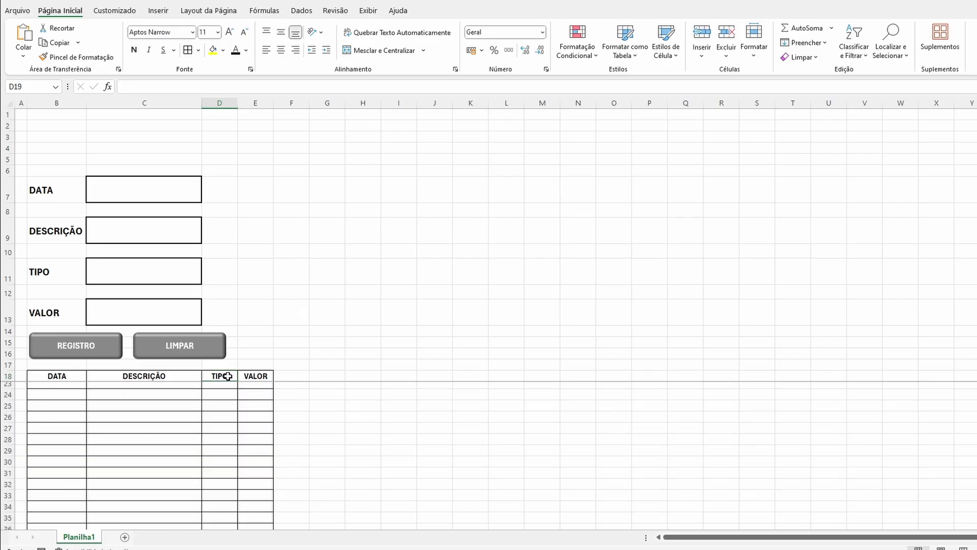
# Turn off Linhas de Grade on the Exibir tab.
pyautogui.click(366, 10)
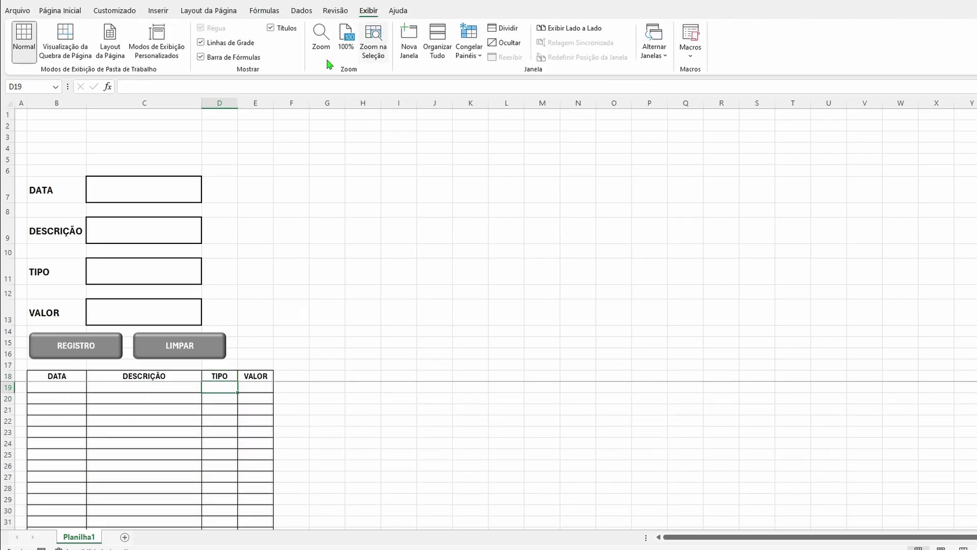
pyautogui.click(204, 44)
pyautogui.click(402, 224)
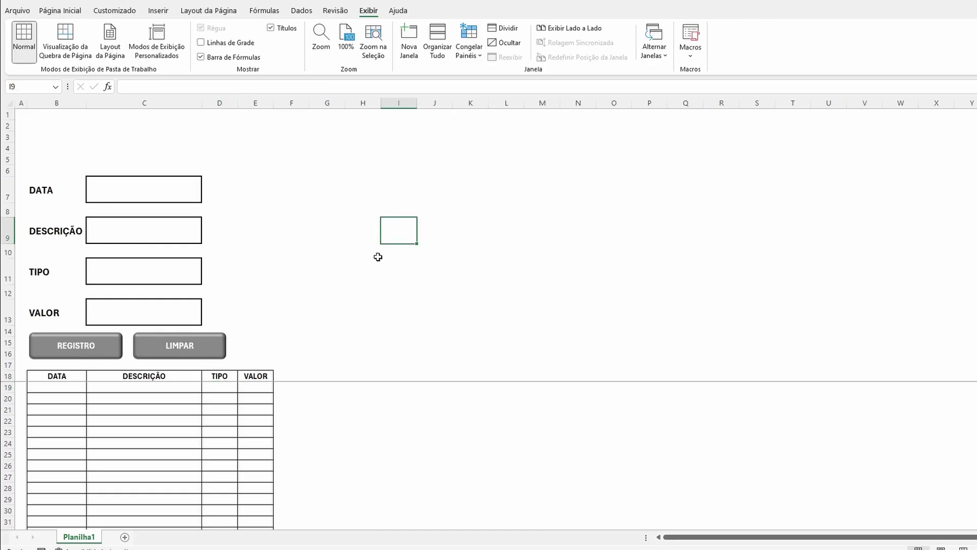
# Widen the TIPO and VALOR columns D and E of the log table.
pyautogui.click(244, 101)
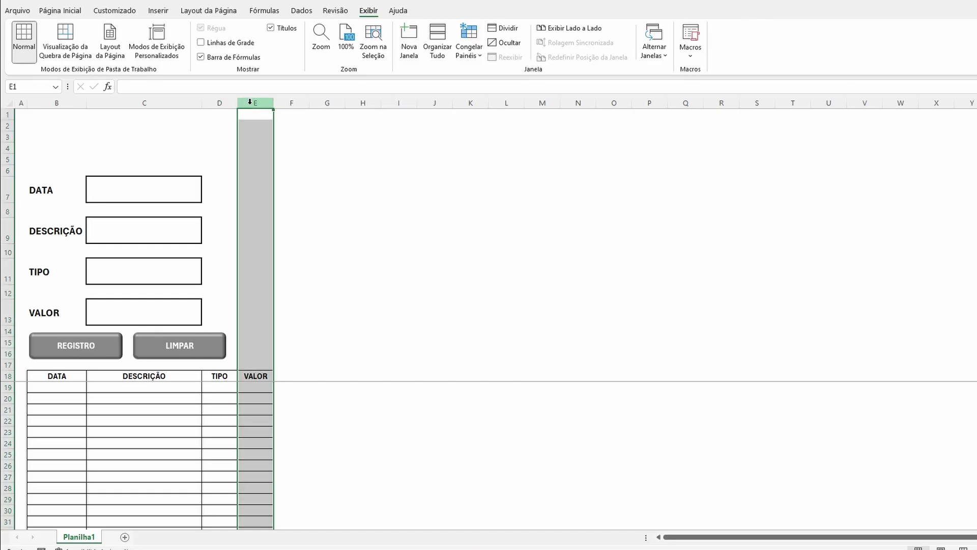
pyautogui.moveTo(273, 104)
pyautogui.mouseDown()
pyautogui.moveTo(281, 105)
pyautogui.moveTo(255, 107)
pyautogui.mouseUp()
pyautogui.click(277, 313)
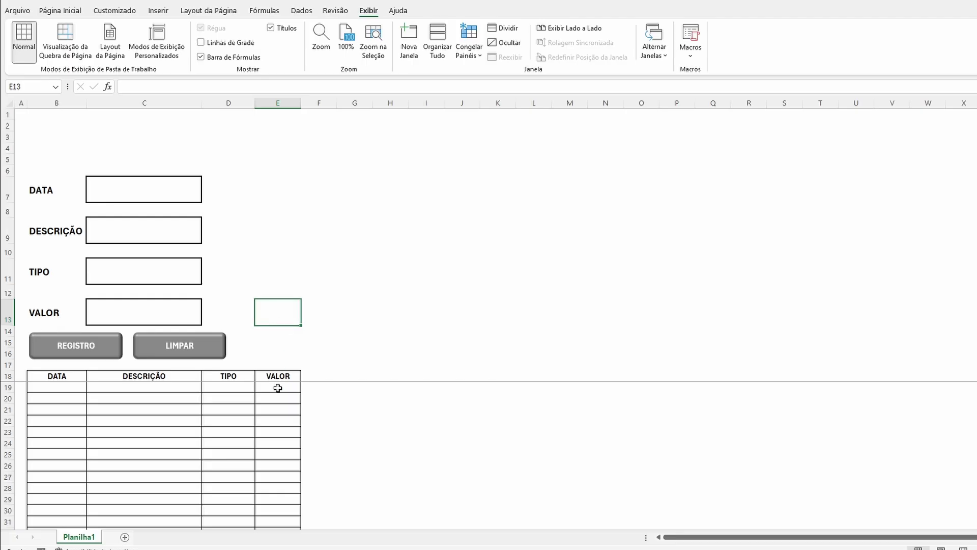
pyautogui.click(51, 385)
pyautogui.click(147, 182)
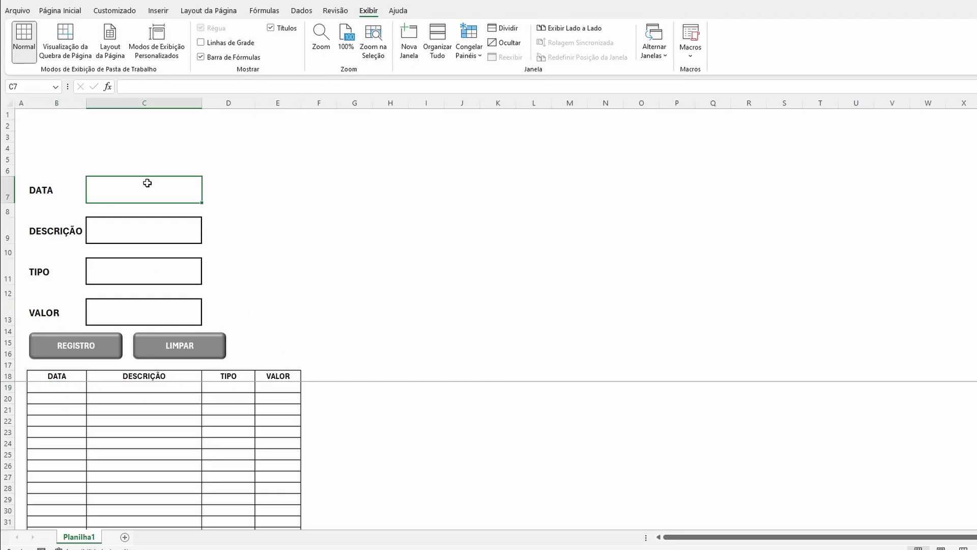
pyautogui.press('Right')
pyautogui.press('Right')
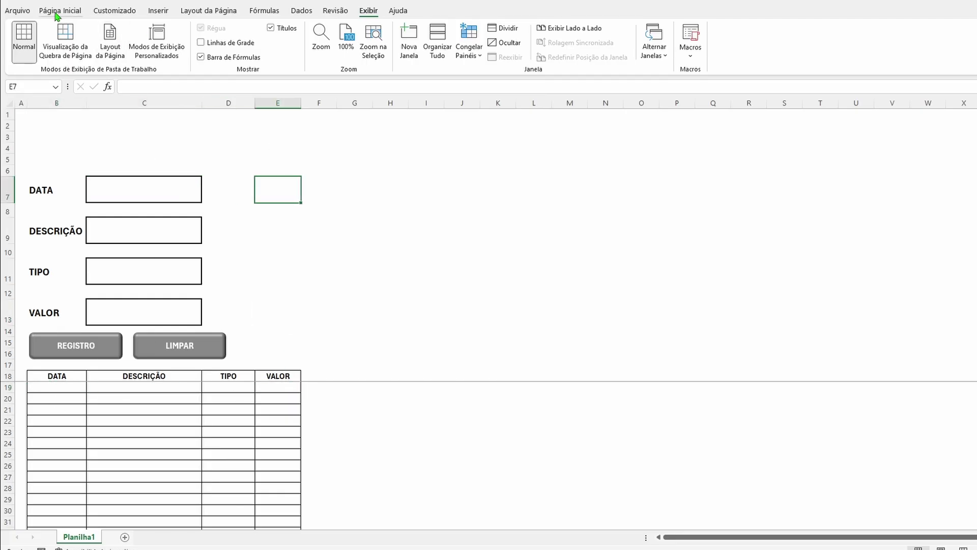
# Draw a rounded rectangle across B2:F5 with no fill and a black outline.
pyautogui.click(56, 11)
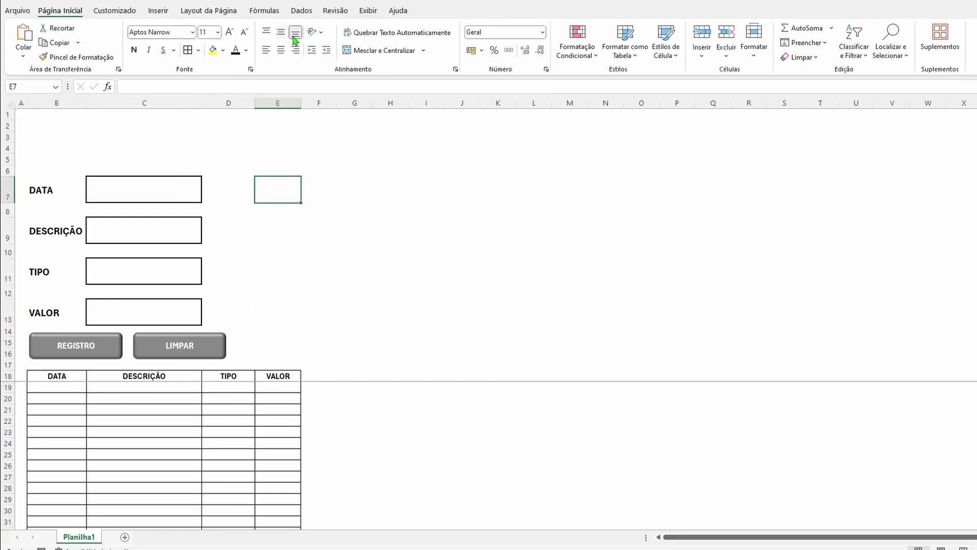
pyautogui.click(157, 11)
pyautogui.click(181, 40)
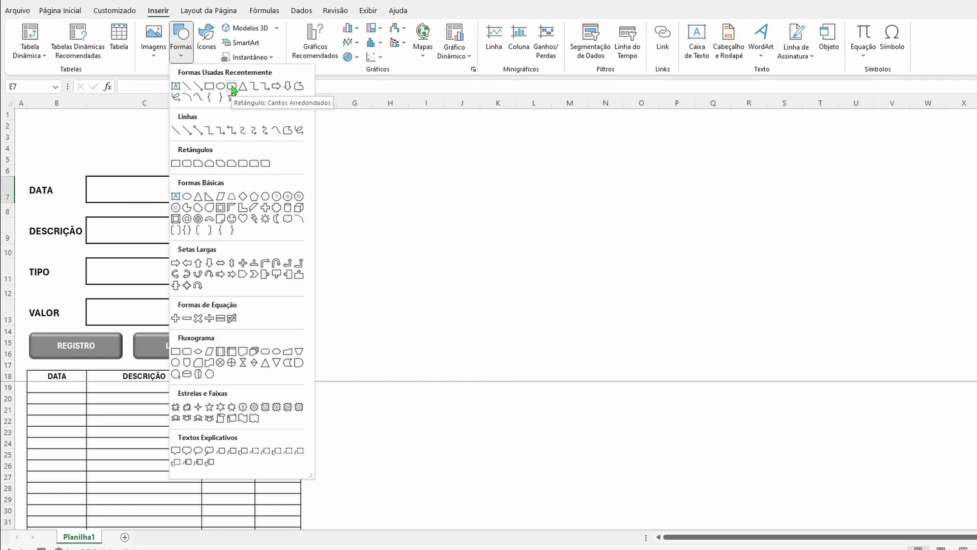
pyautogui.click(232, 87)
pyautogui.moveTo(25, 123); pyautogui.dragTo(328, 161)
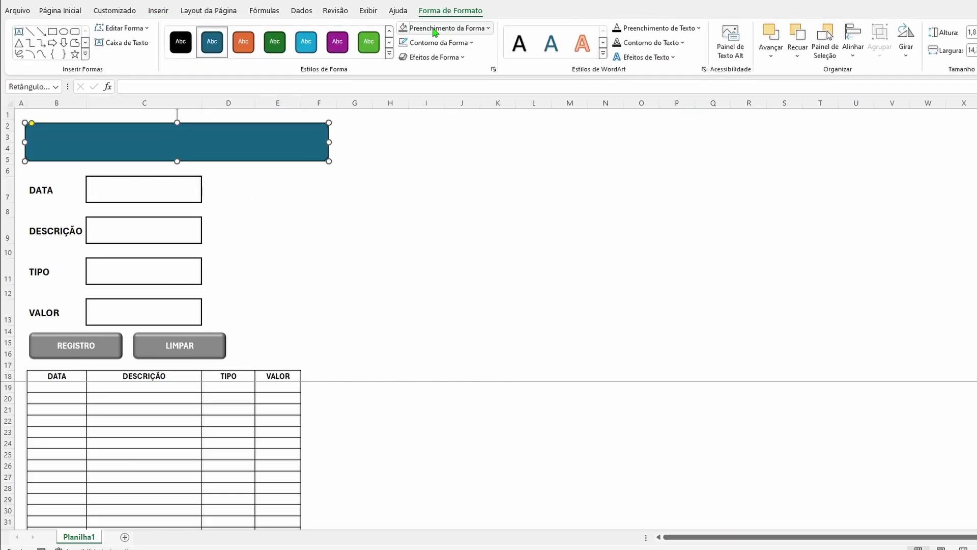
pyautogui.click(424, 32)
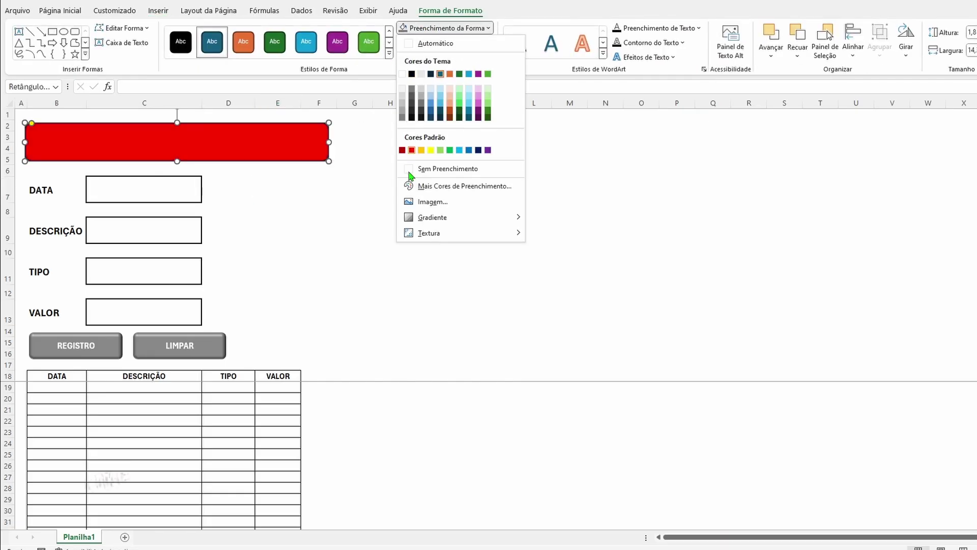
pyautogui.click(428, 168)
pyautogui.click(436, 42)
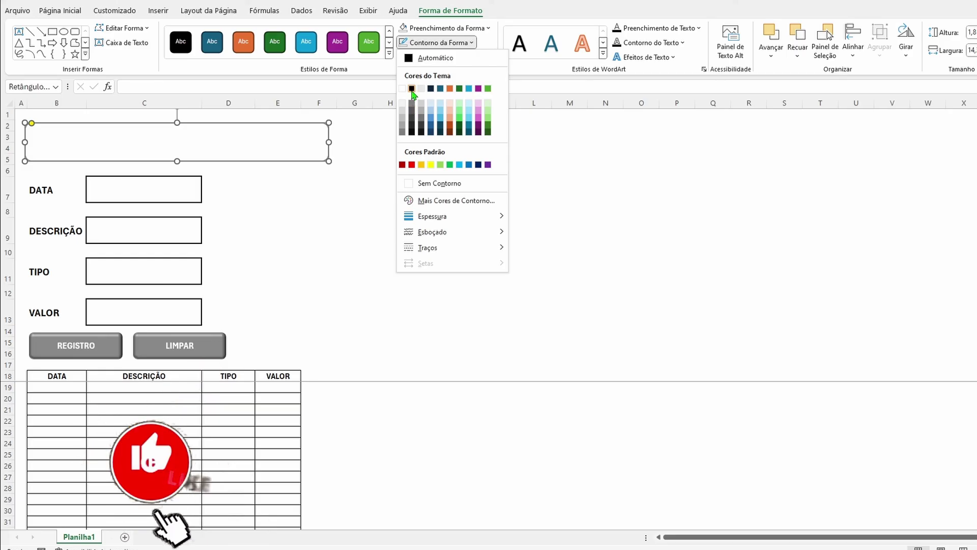
pyautogui.click(410, 91)
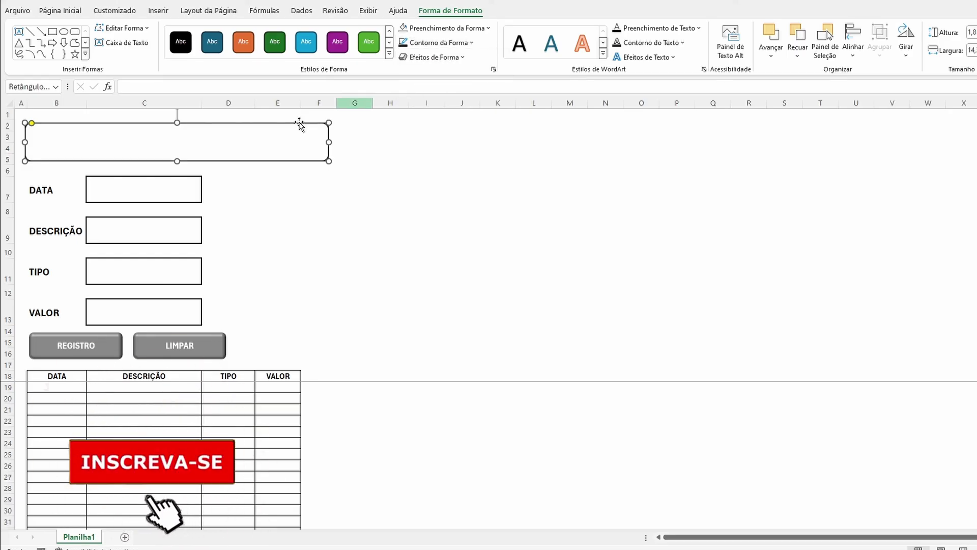
# Enter the title CONTROLE DE RECEITAS E DESPESAS in the box, bold at size 18, centred both ways.
pyautogui.doubleClick(188, 141)
pyautogui.click(69, 10)
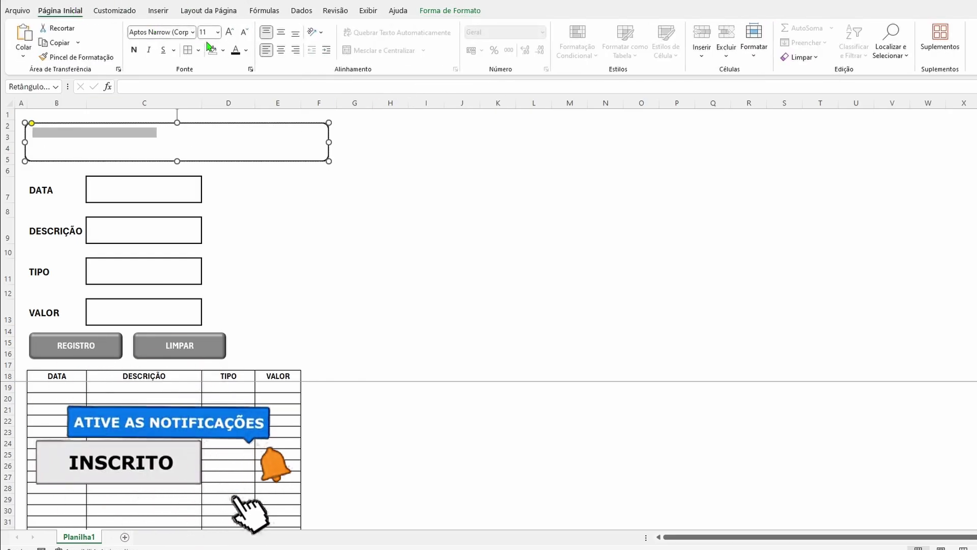
pyautogui.click(236, 53)
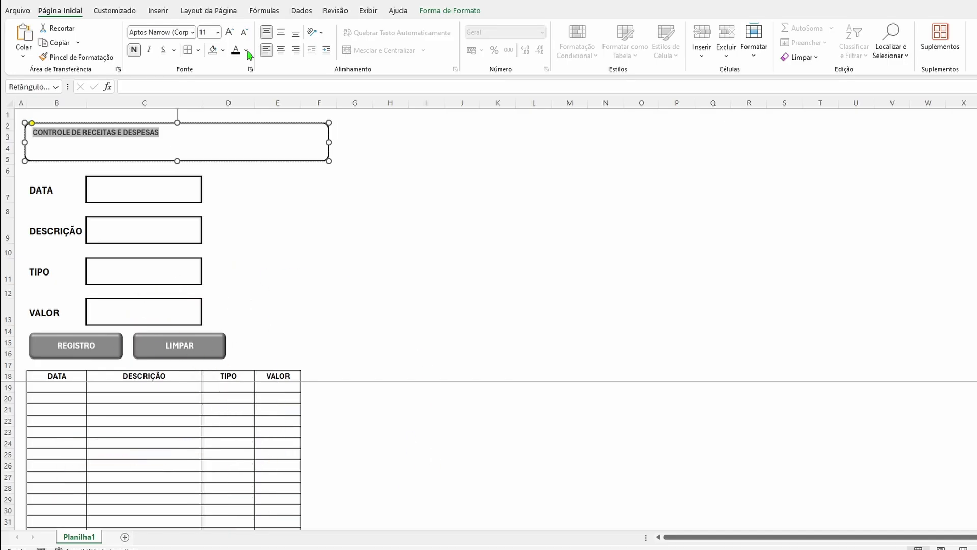
pyautogui.click(230, 32)
pyautogui.click(229, 33)
pyautogui.click(228, 33)
pyautogui.click(228, 33)
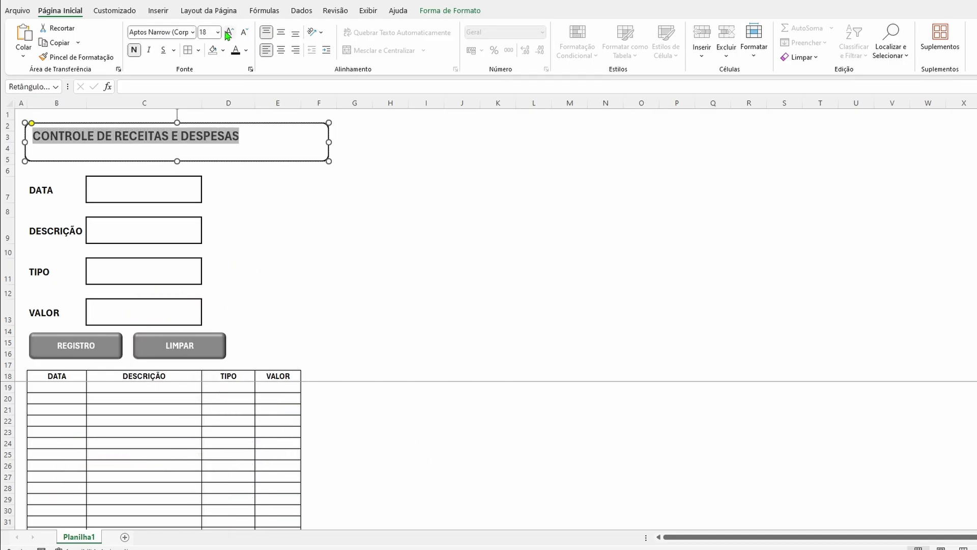
pyautogui.click(281, 50)
pyautogui.click(281, 33)
pyautogui.click(287, 180)
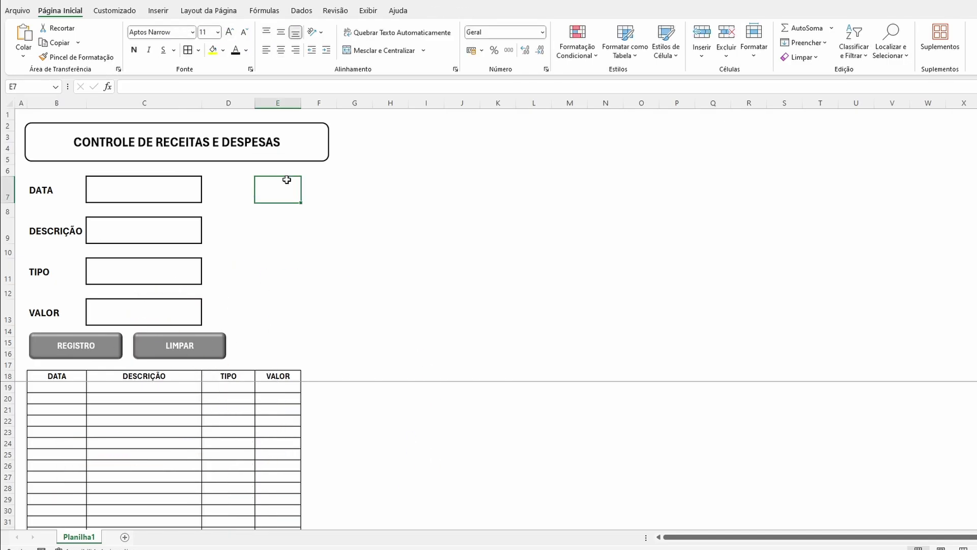
pyautogui.press('Left')
pyautogui.press('Left')
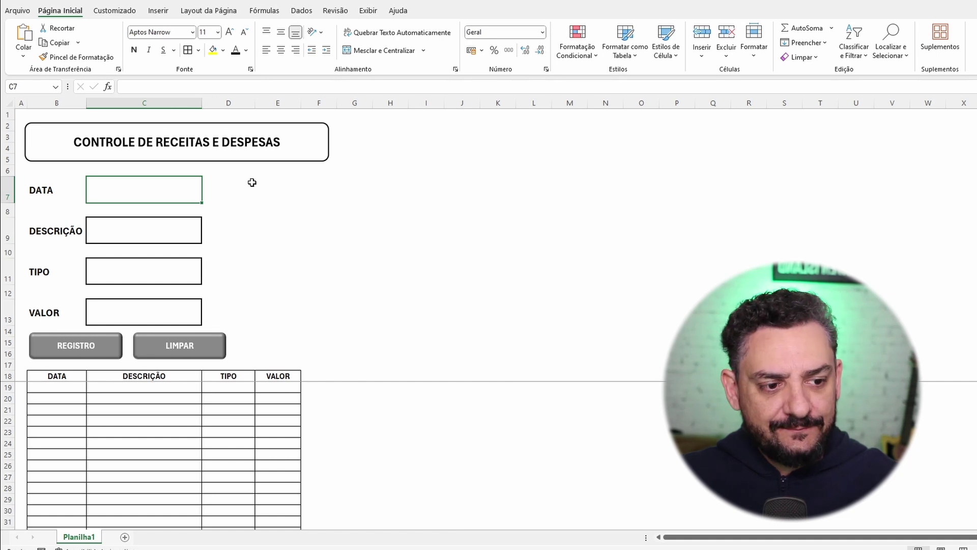
pyautogui.click(146, 226)
pyautogui.click(158, 181)
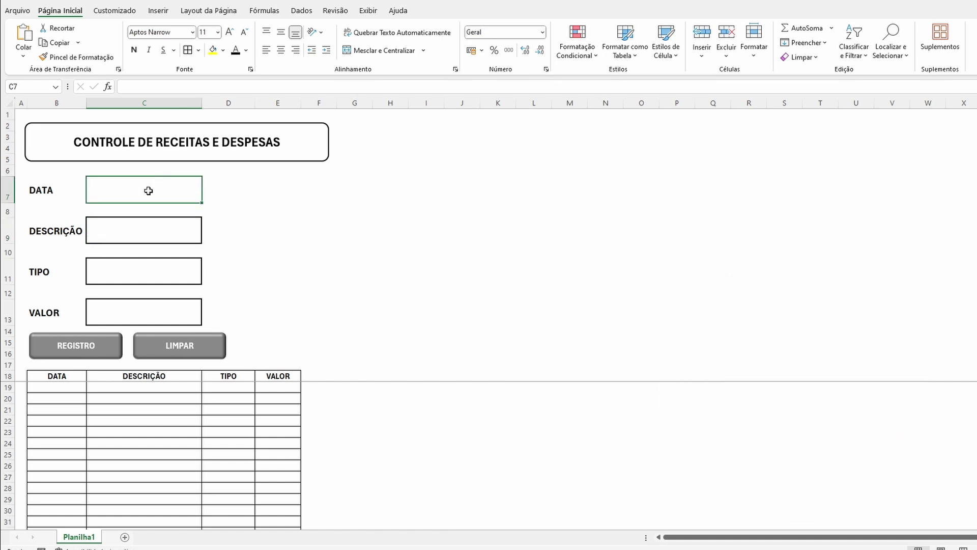
# Apply the custom number format 00"/"00"/"0000 to cell C7 through Formatar células > Personalizado.
pyautogui.rightClick(149, 193)
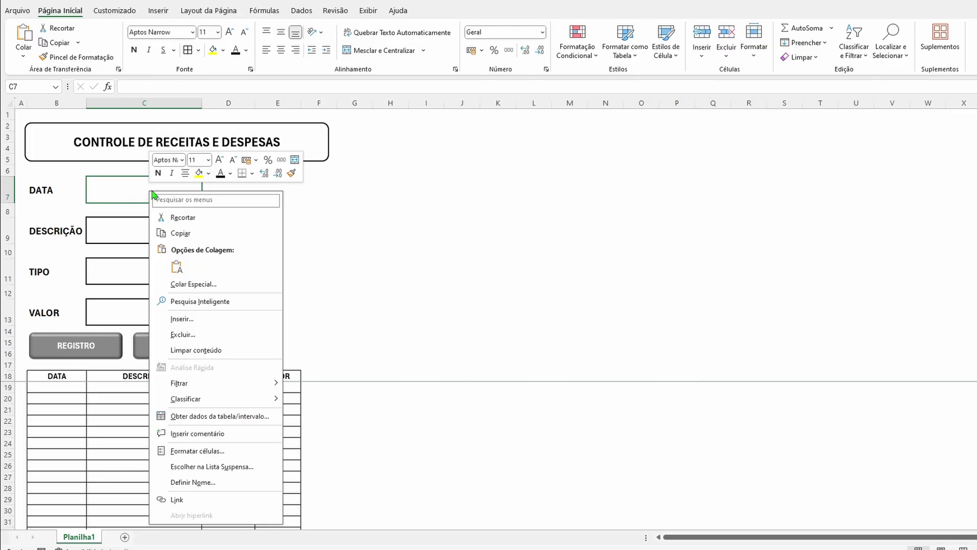
pyautogui.click(196, 451)
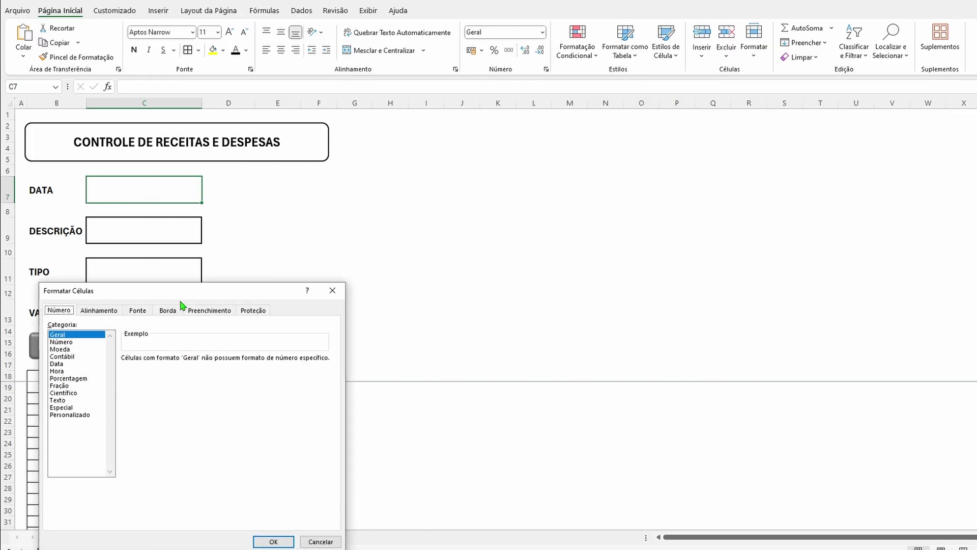
pyautogui.click(71, 415)
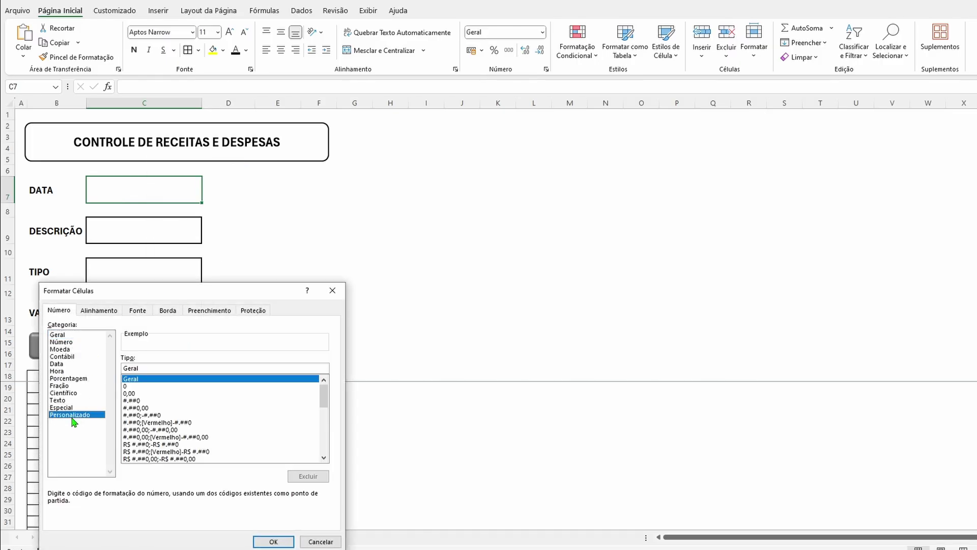
pyautogui.click(137, 385)
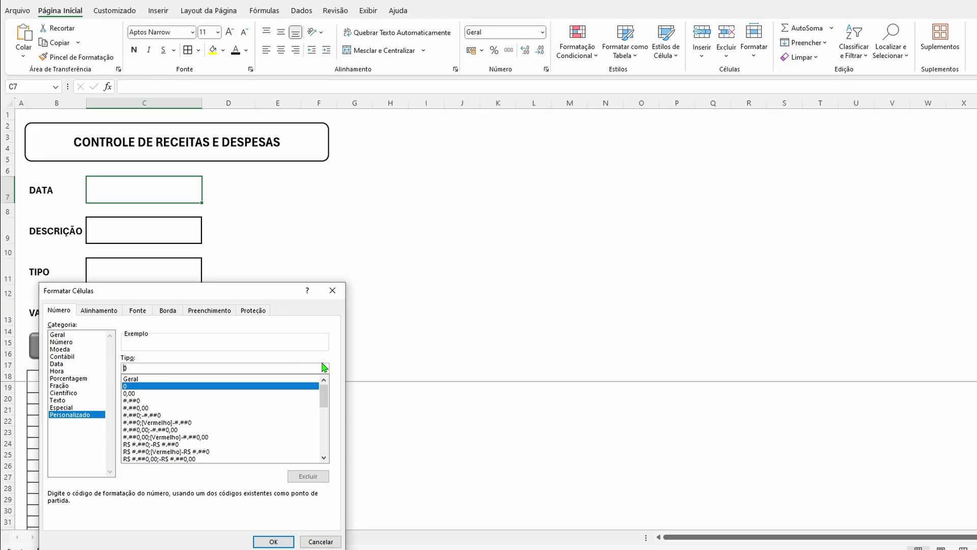
pyautogui.write('0"/"00"/"0000')
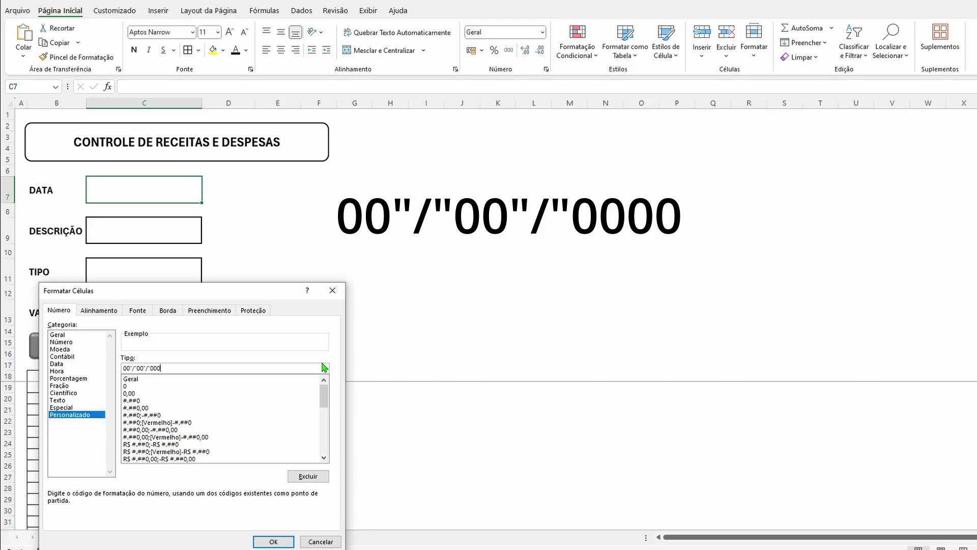
pyautogui.click(273, 541)
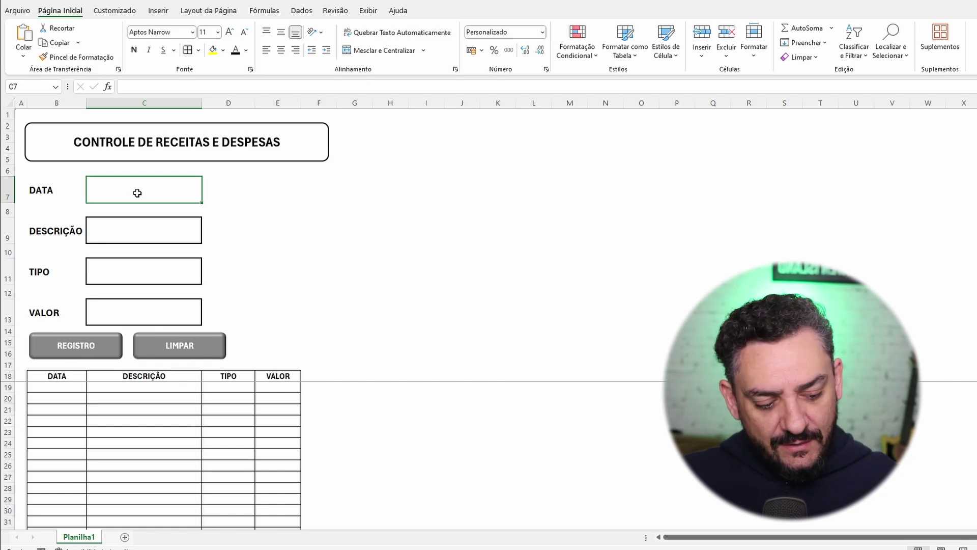
# Enter 22/05/2025 in C7 and centre it horizontally and vertically.
pyautogui.write('22/05/20')
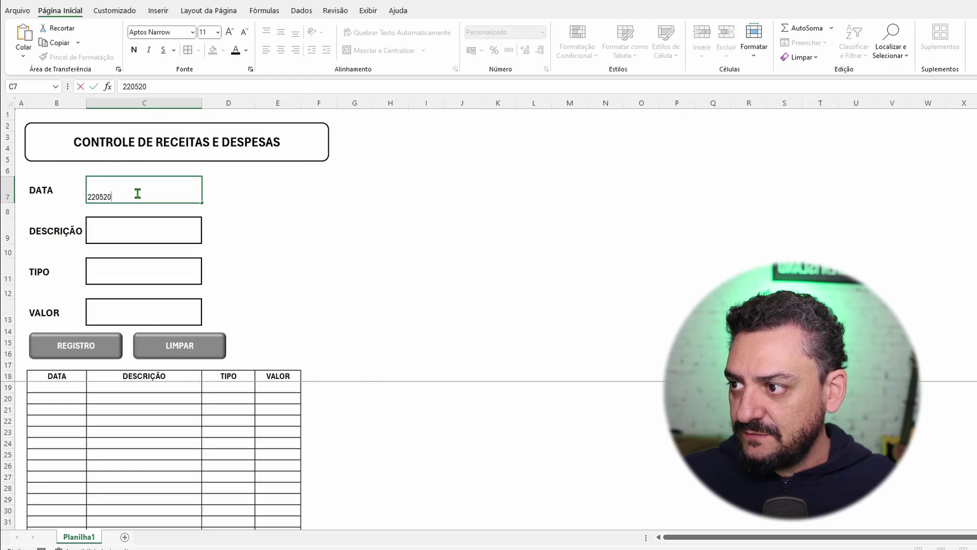
pyautogui.write('25')
pyautogui.press('Return')
pyautogui.click(137, 193)
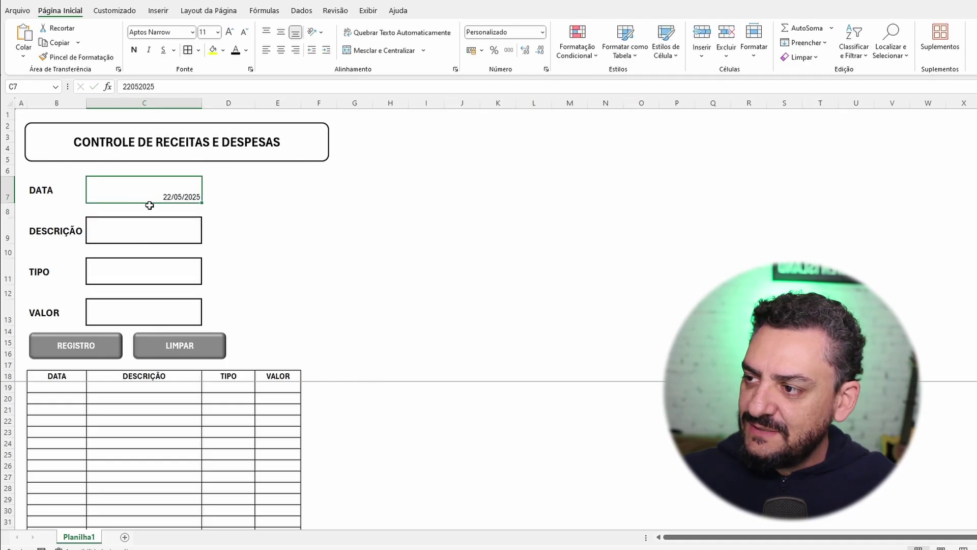
pyautogui.click(281, 50)
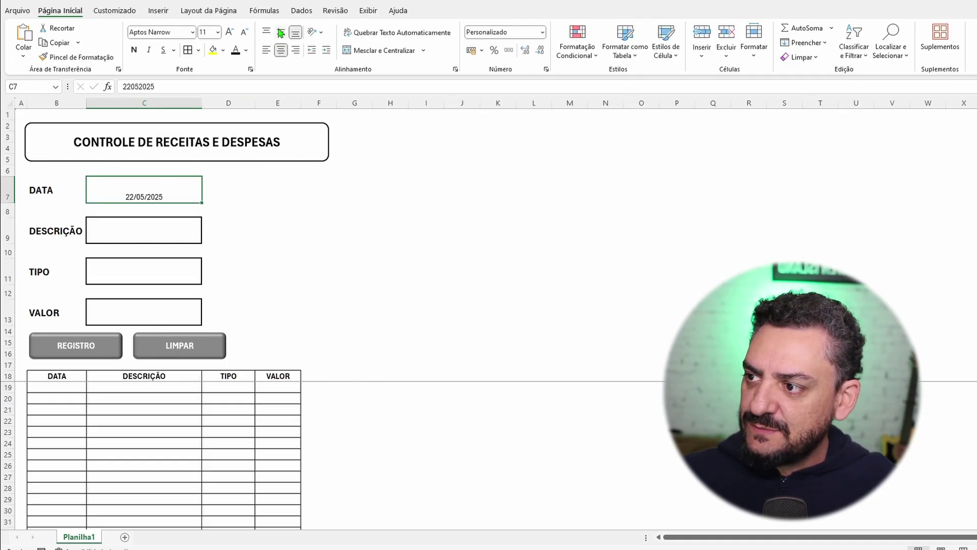
pyautogui.click(281, 31)
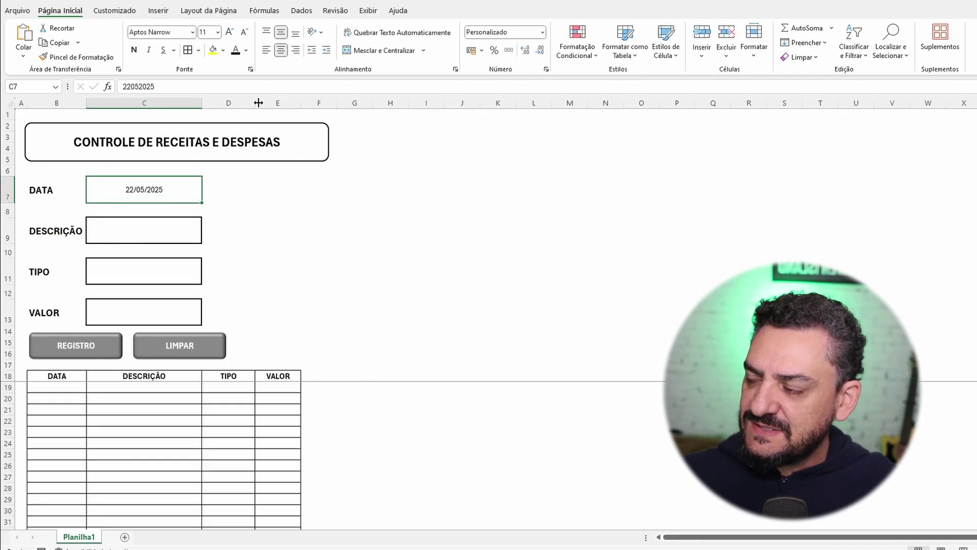
# Middle-align the DESCRIÇÃO, TIPO and VALOR fields C9, C11 and C13.
pyautogui.click(160, 234)
pyautogui.keyDown('ctrl'); pyautogui.click(158, 273); pyautogui.keyUp('ctrl')
pyautogui.keyDown('ctrl'); pyautogui.click(163, 309); pyautogui.keyUp('ctrl')
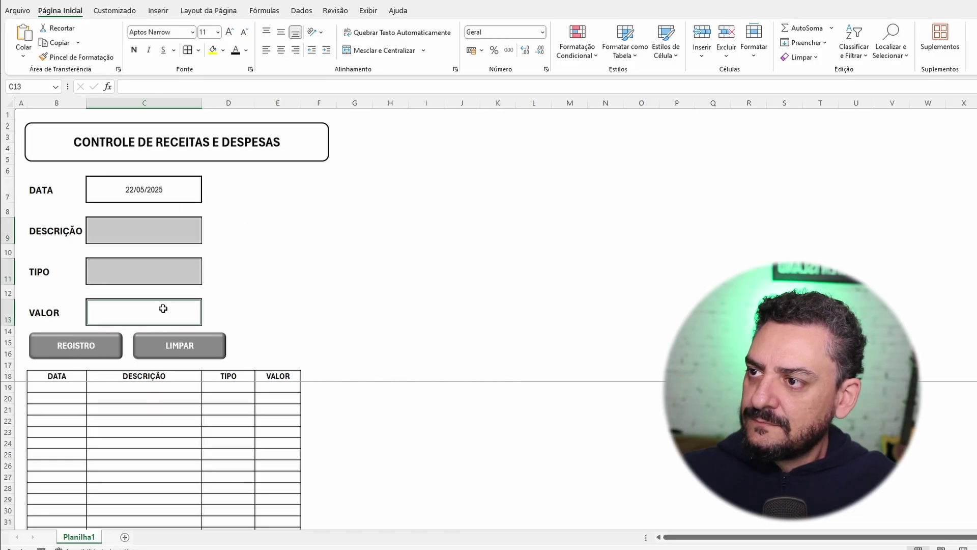
pyautogui.click(282, 32)
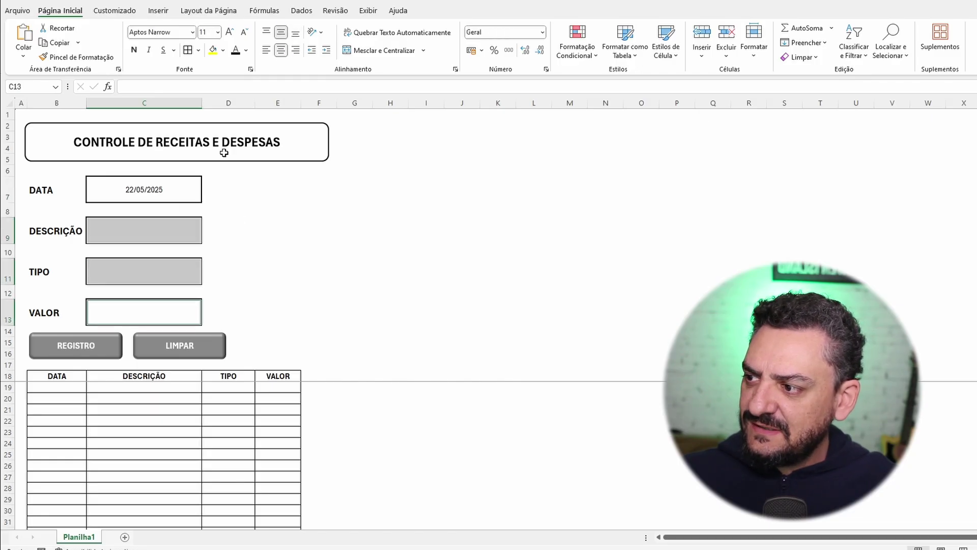
pyautogui.click(168, 306)
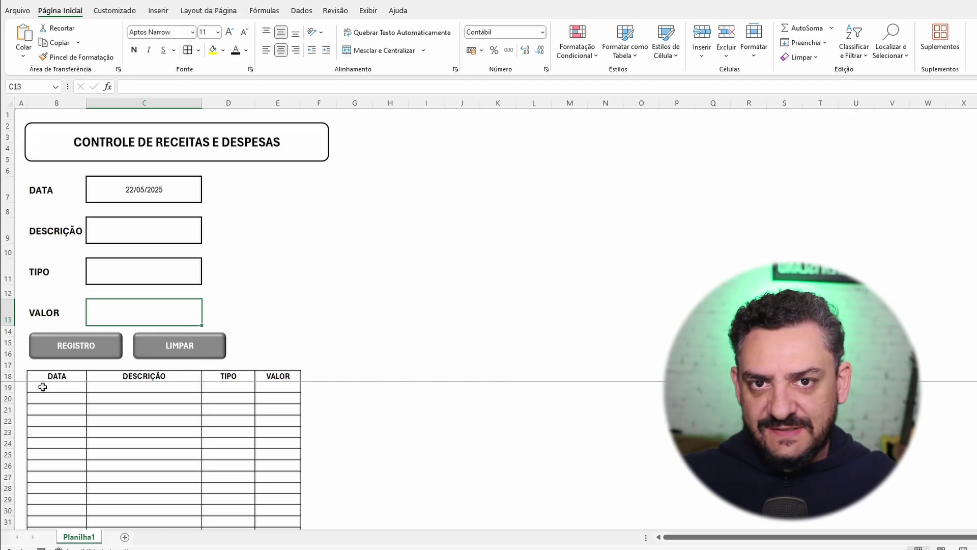
# Test-paste C7's date into B19 as values only, then delete it.
pyautogui.moveTo(42, 387); pyautogui.dragTo(46, 460)
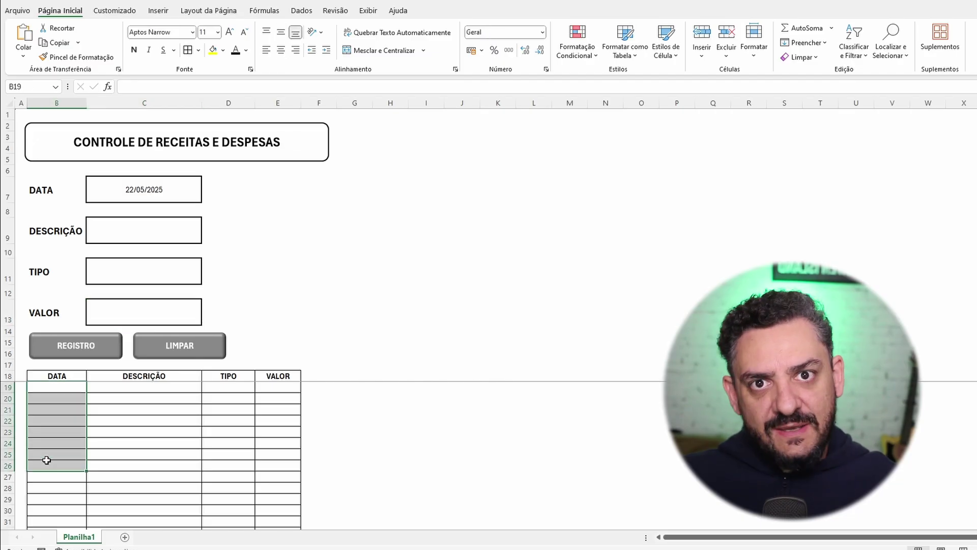
pyautogui.click(152, 191)
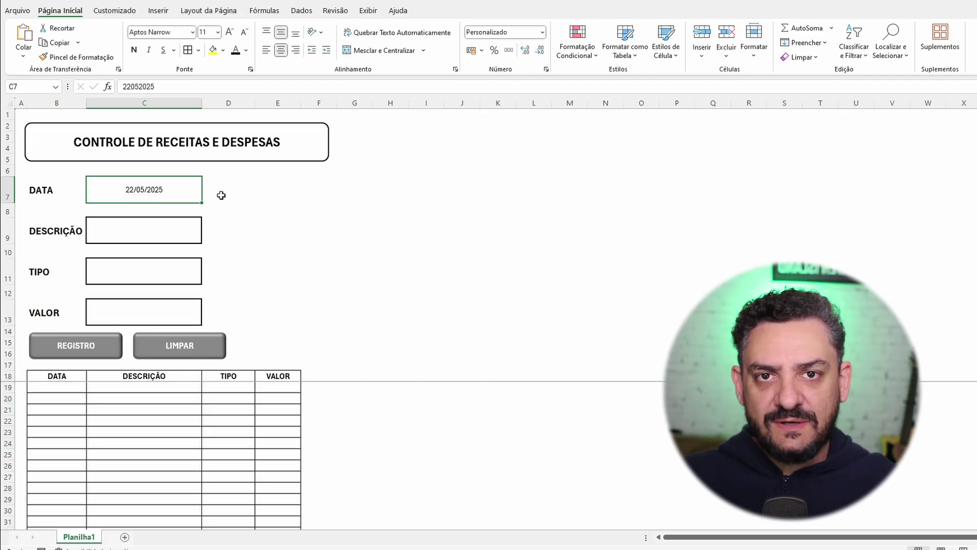
pyautogui.click(72, 385)
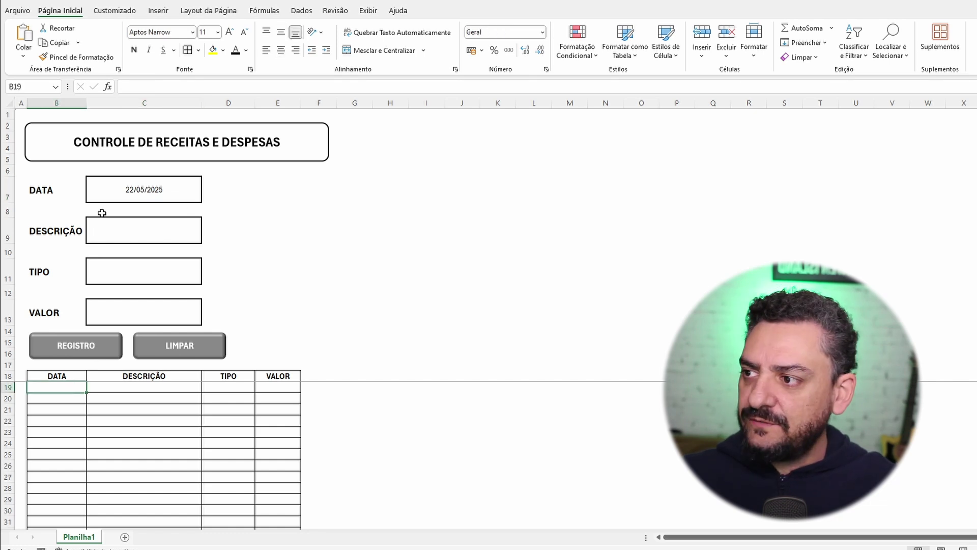
pyautogui.click(126, 187)
pyautogui.hotkey('ctrl', 'c')
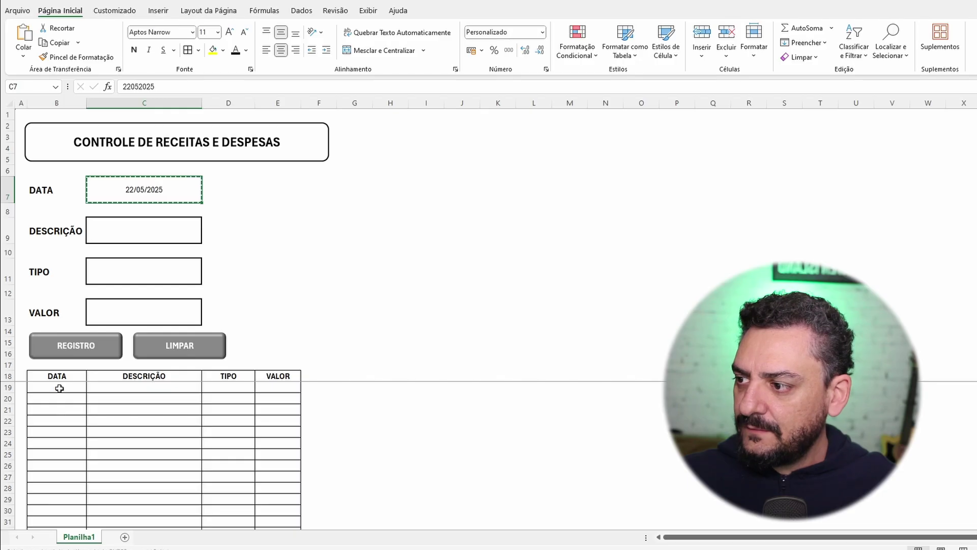
pyautogui.rightClick(59, 388)
pyautogui.click(114, 147)
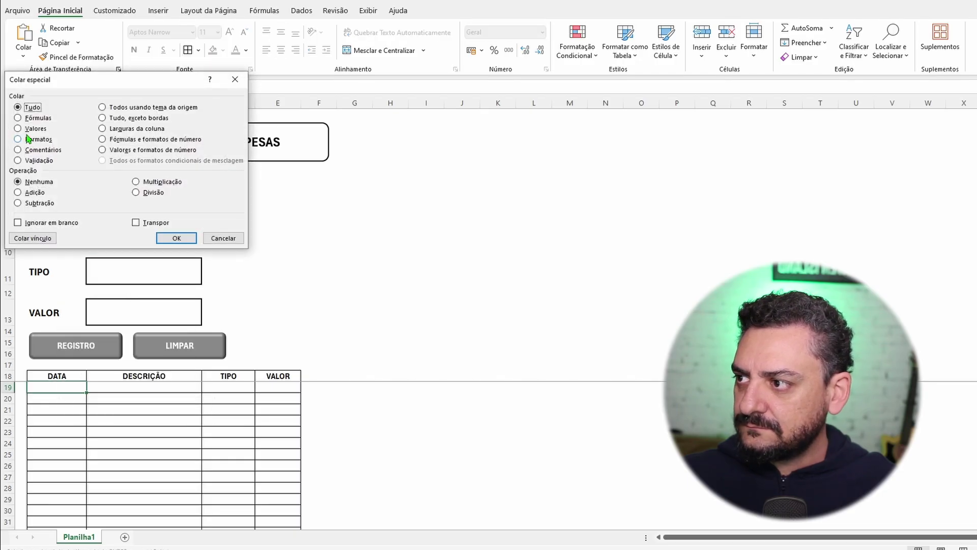
pyautogui.click(27, 129)
pyautogui.click(176, 237)
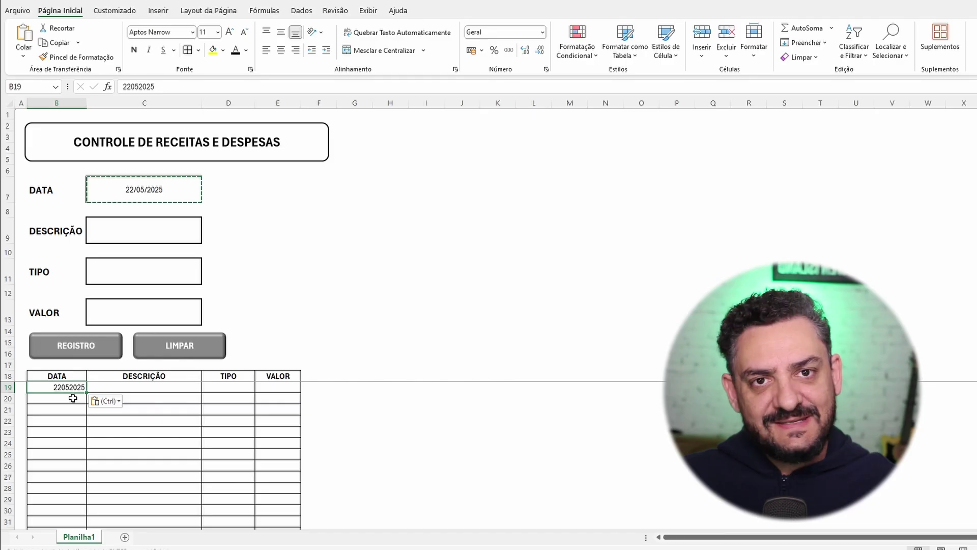
pyautogui.press('Delete')
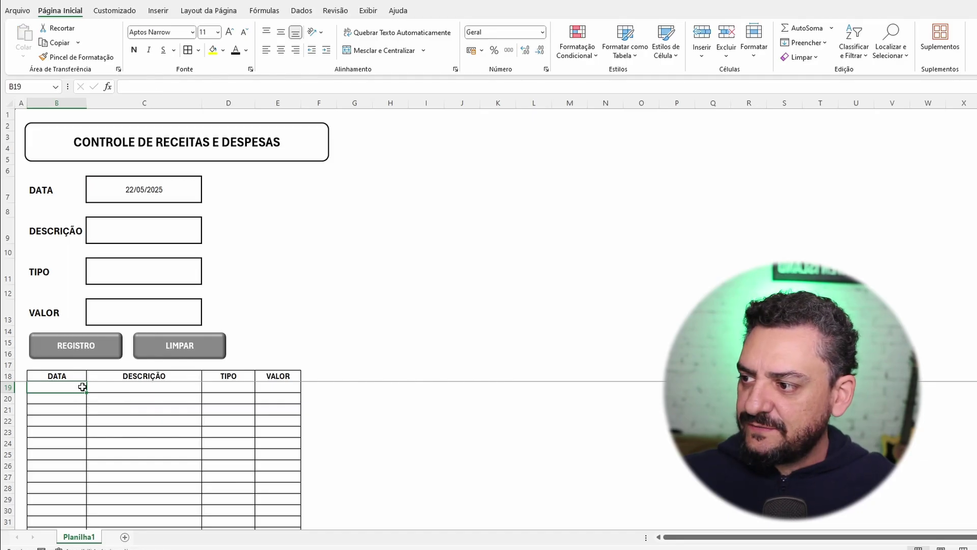
# Give B19 the custom format 00"/"00"/"0000, replacing Geral.
pyautogui.rightClick(56, 388)
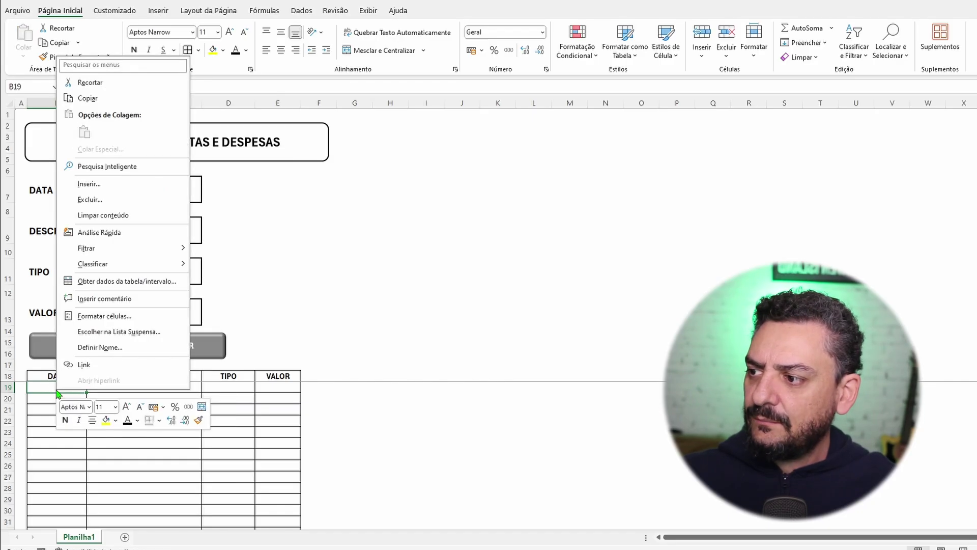
pyautogui.click(102, 316)
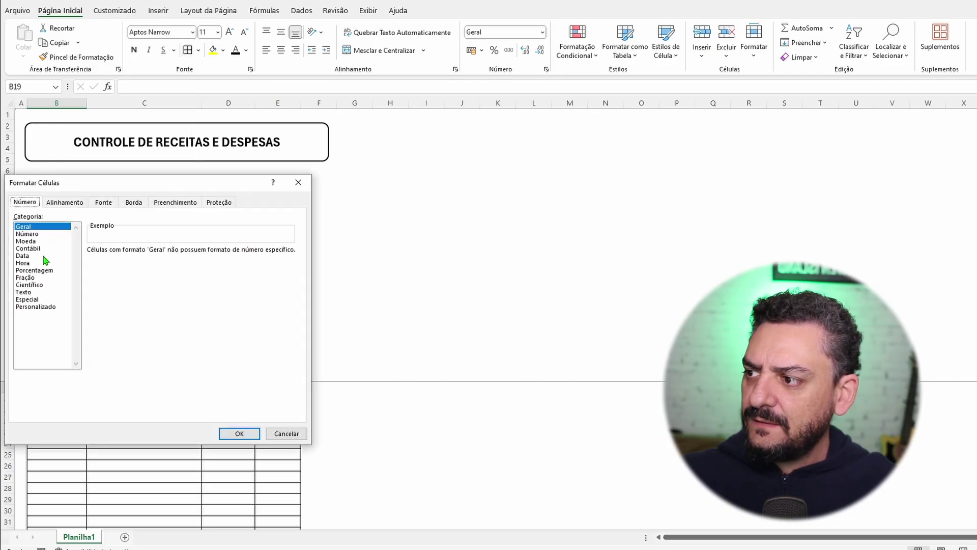
pyautogui.click(34, 307)
pyautogui.moveTo(102, 260); pyautogui.dragTo(91, 261)
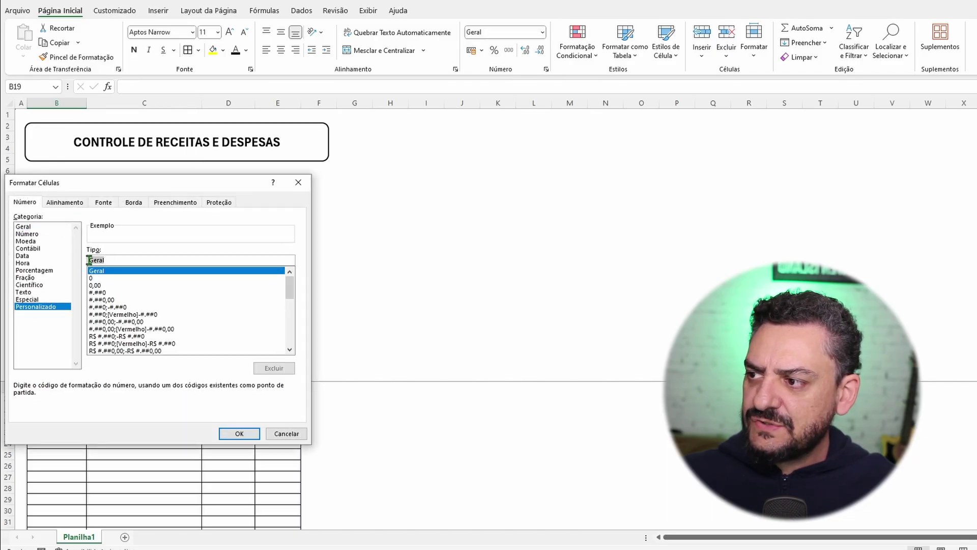
pyautogui.write('00"/"00"/"0000')
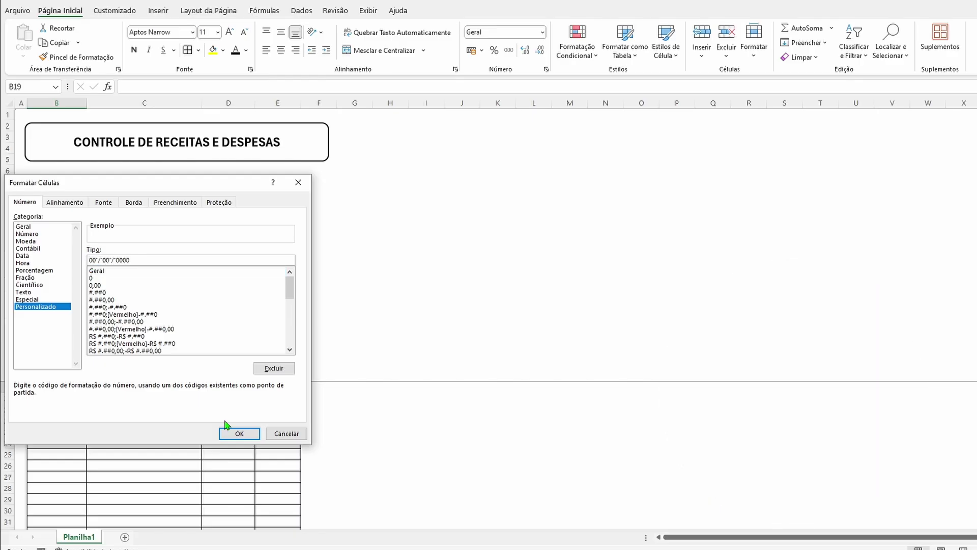
pyautogui.click(249, 435)
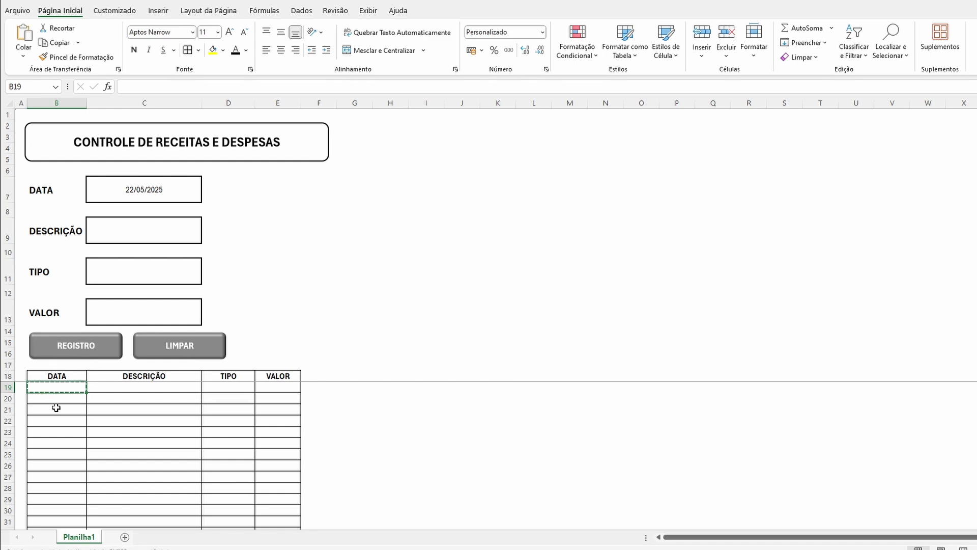
pyautogui.scroll(-12, 56, 408)
pyautogui.scroll(-3, 56, 408)
pyautogui.scroll(-3, 56, 407)
pyautogui.scroll(-6, 57, 409)
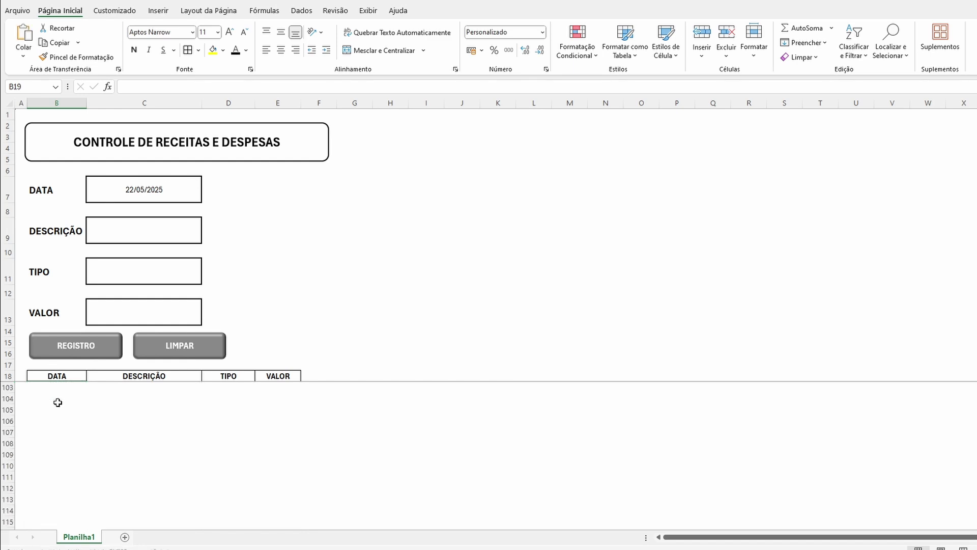
pyautogui.scroll(-3, 60, 412)
# Log a test entry in row 19: a May 2025 date, Padaria, Despesa and 25,2.
pyautogui.moveTo(54, 387); pyautogui.dragTo(54, 385)
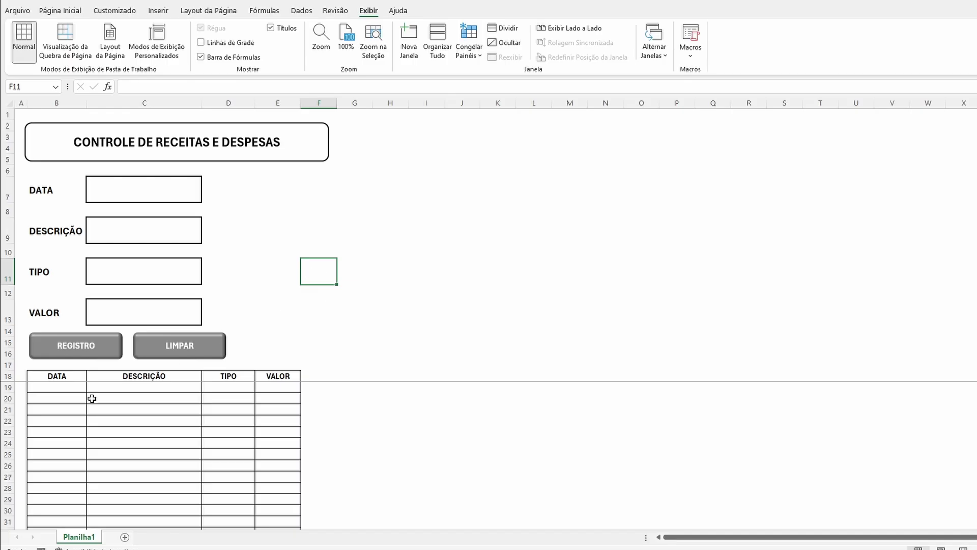
pyautogui.moveTo(51, 391); pyautogui.dragTo(226, 389)
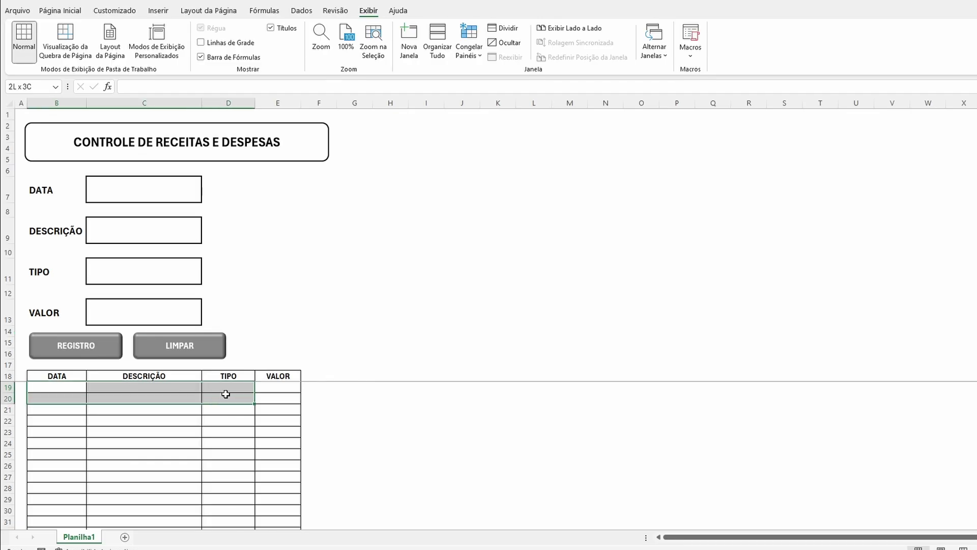
pyautogui.click(55, 386)
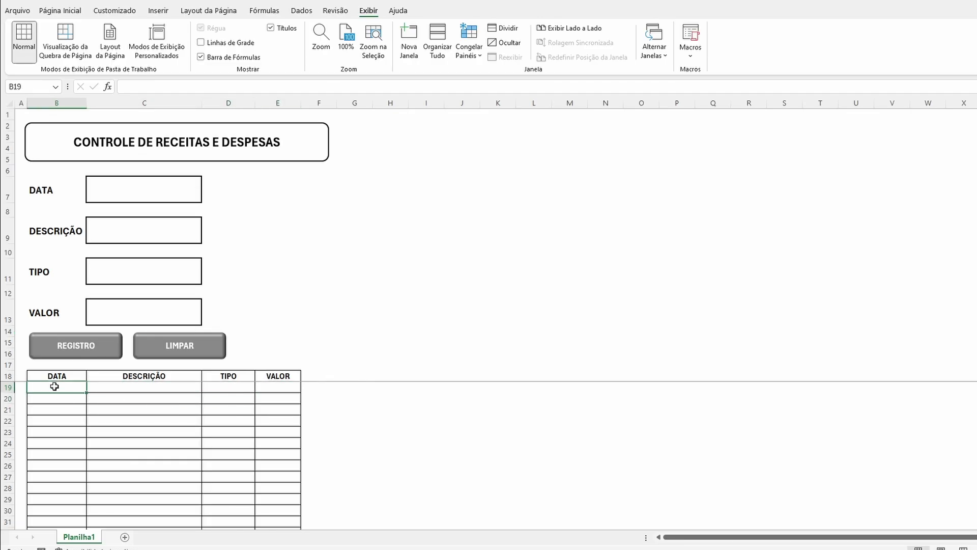
pyautogui.write('20/05/2025')
pyautogui.press('Tab')
pyautogui.write('Padaria')
pyautogui.press('Tab')
pyautogui.write('Despesa')
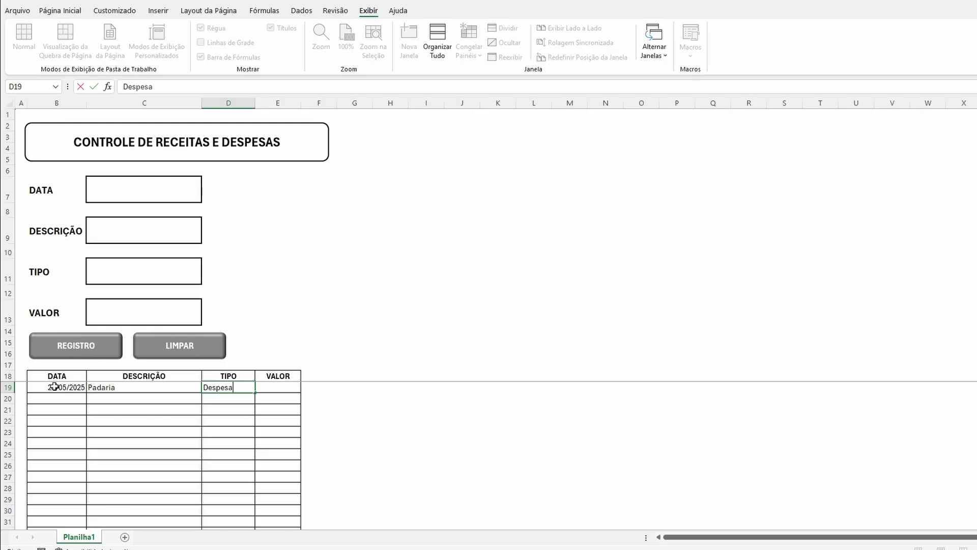
pyautogui.press('Tab')
pyautogui.write('25,2')
pyautogui.hotkey('ctrl', 'Return')
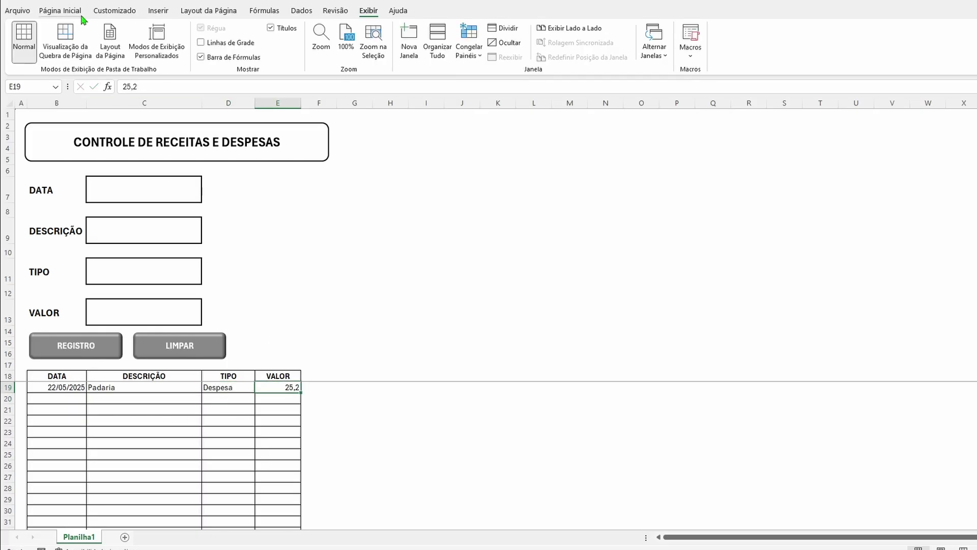
# Format E19 as currency, centre B19:D19, and left-align the Padaria description.
pyautogui.click(60, 11)
pyautogui.click(471, 50)
pyautogui.moveTo(54, 387); pyautogui.dragTo(228, 387)
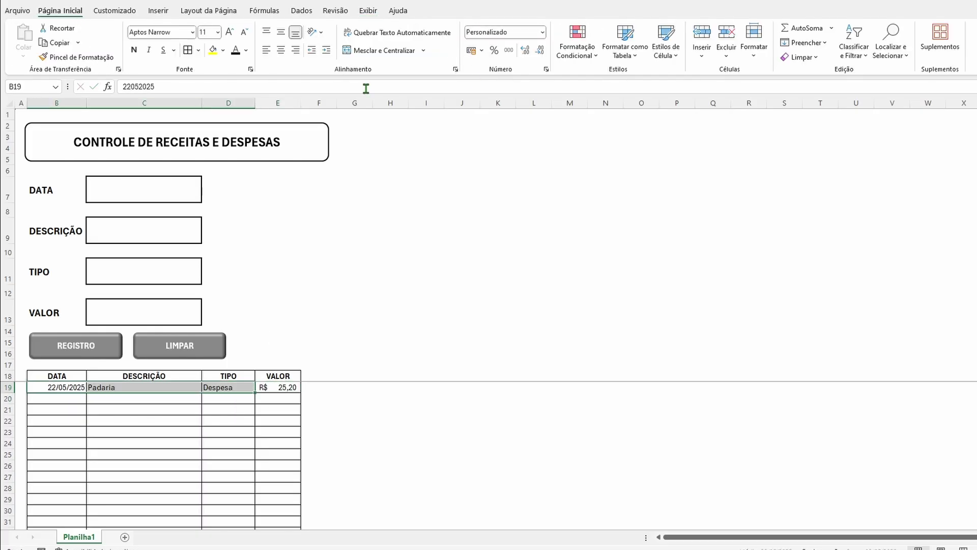
pyautogui.click(281, 50)
pyautogui.click(280, 32)
pyautogui.click(144, 387)
pyautogui.click(266, 50)
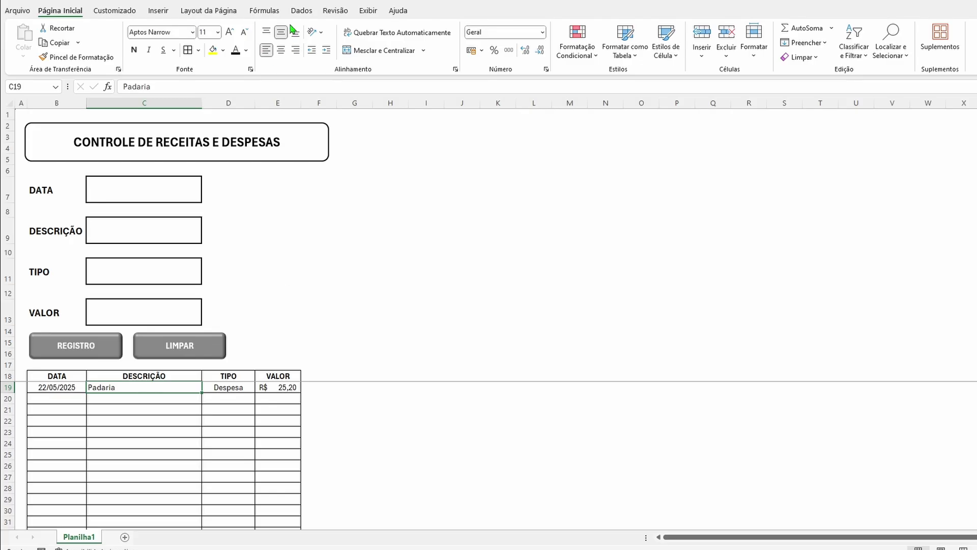
pyautogui.hotkey('ctrl', 'z')
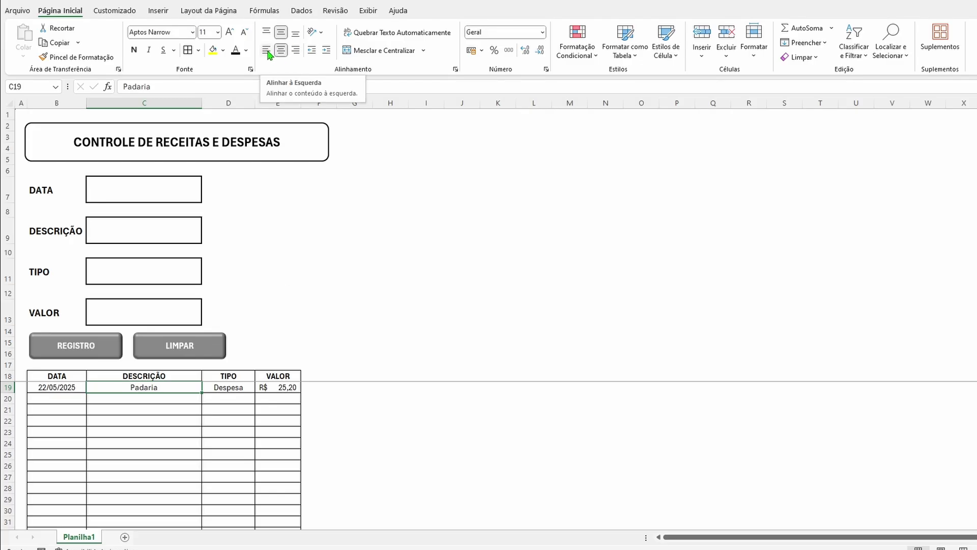
pyautogui.click(270, 54)
pyautogui.click(318, 271)
pyautogui.click(145, 410)
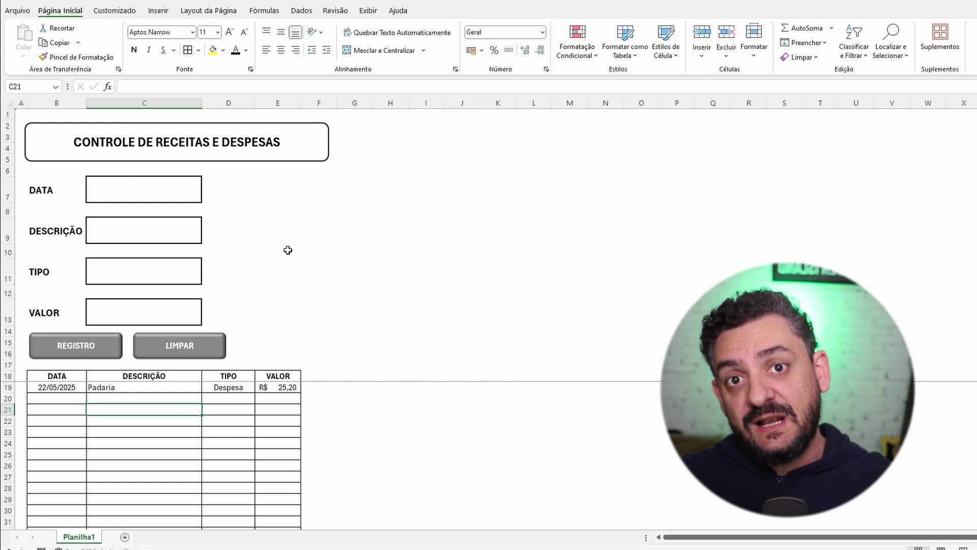
# Start recording a new macro with a name beginning REGISTRO.
pyautogui.click(320, 269)
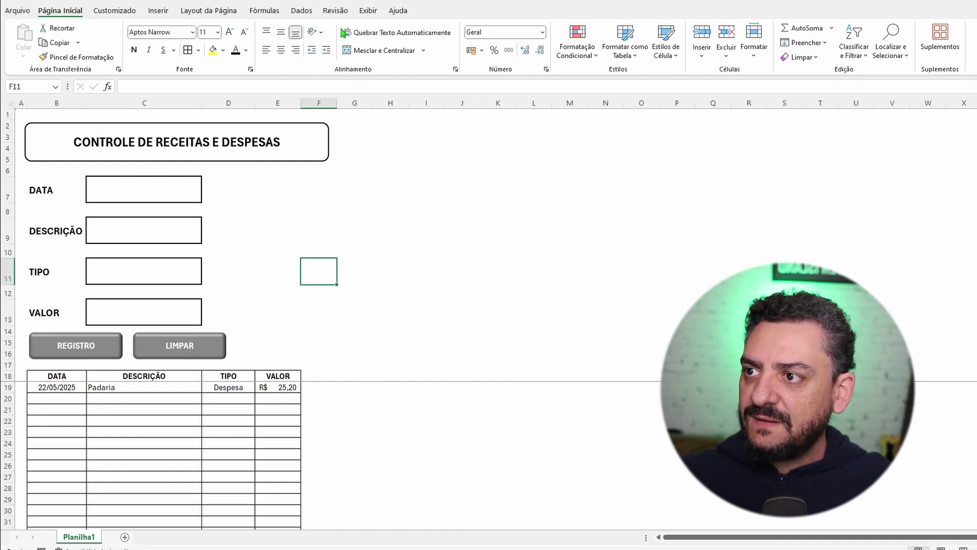
pyautogui.click(368, 11)
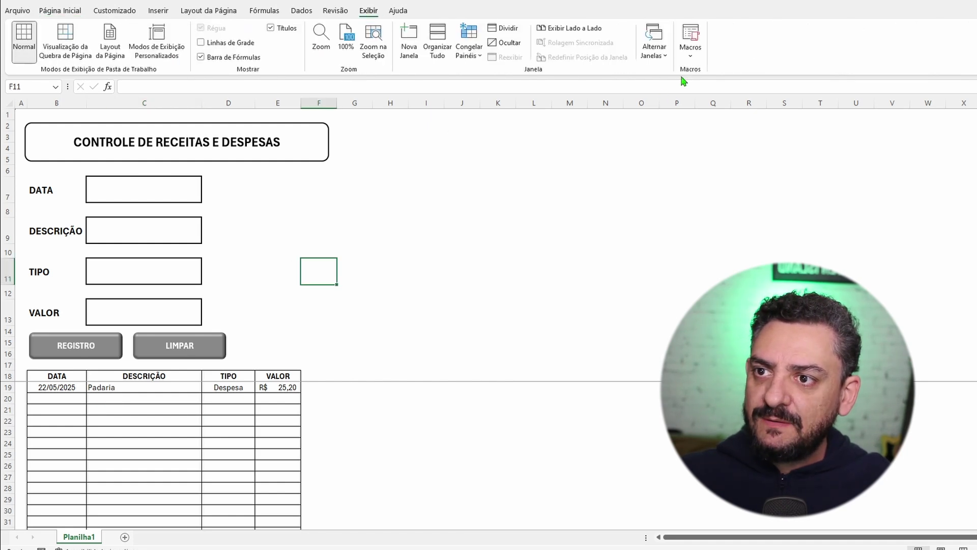
pyautogui.click(690, 51)
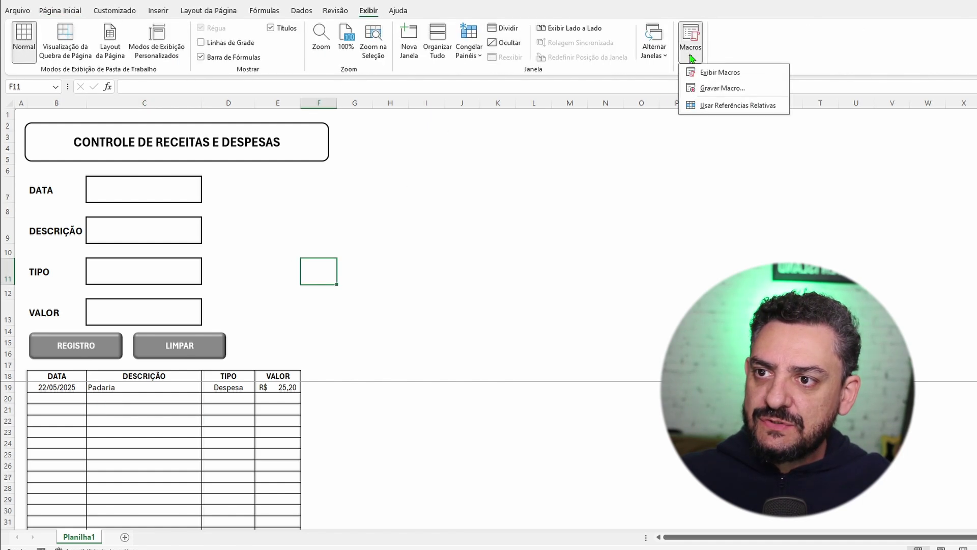
pyautogui.click(718, 89)
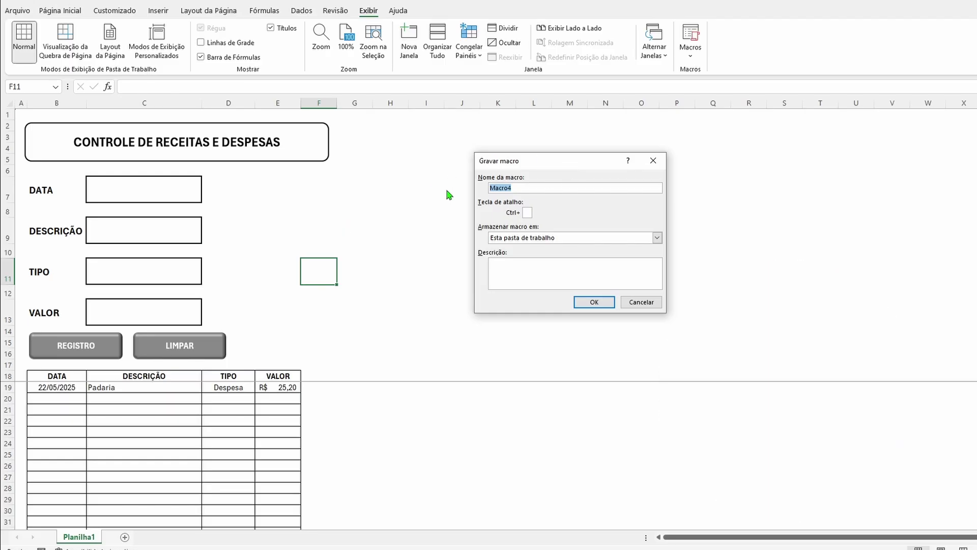
pyautogui.write('REGISTRO')
pyautogui.click(599, 303)
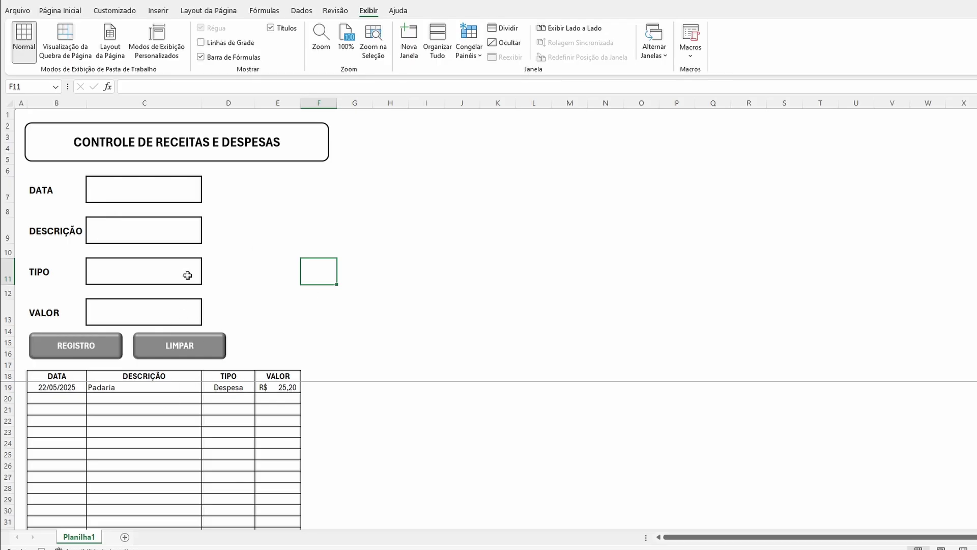
# Fill the form's DATA, DESCRIÇÃO and TIPO fields with 23/05/2025, Supermercado and Despesa.
pyautogui.click(143, 191)
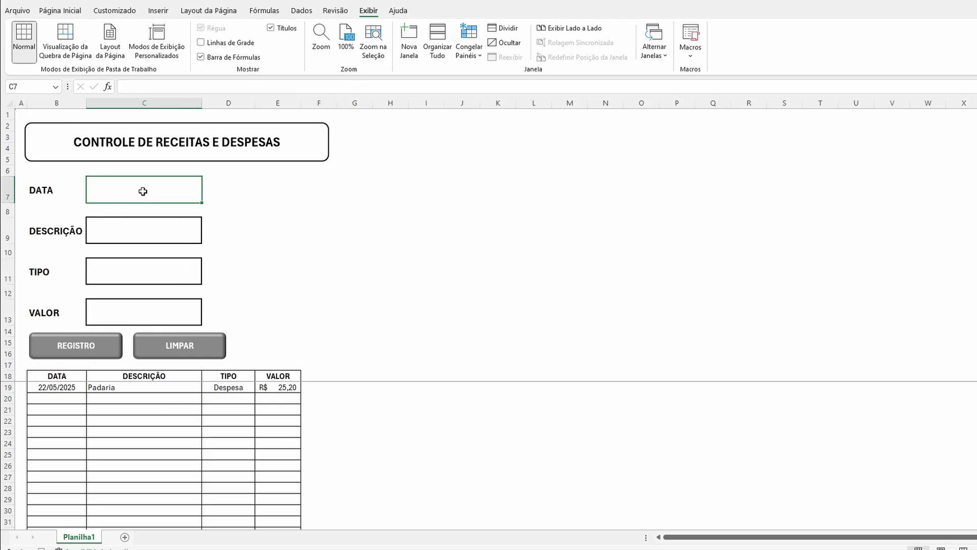
pyautogui.write('23052025')
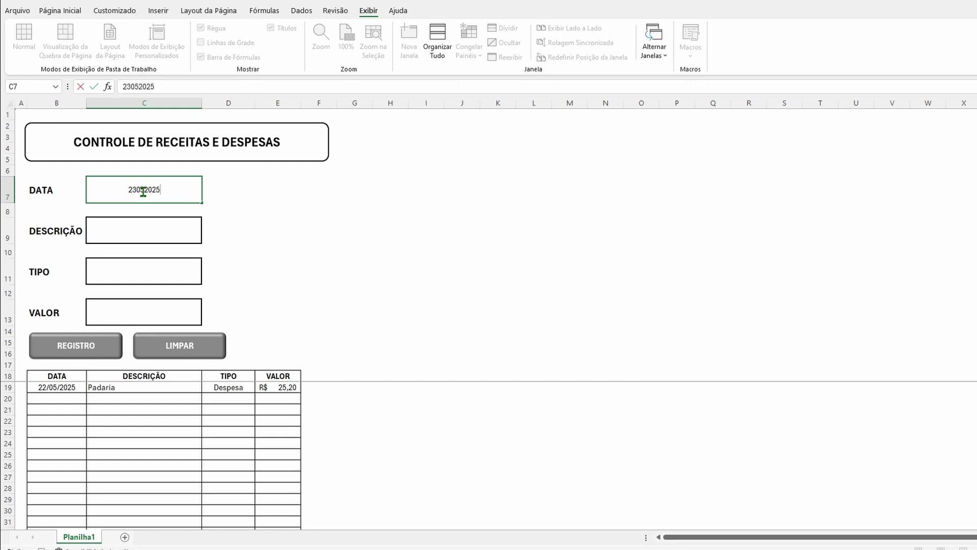
pyautogui.press('Return')
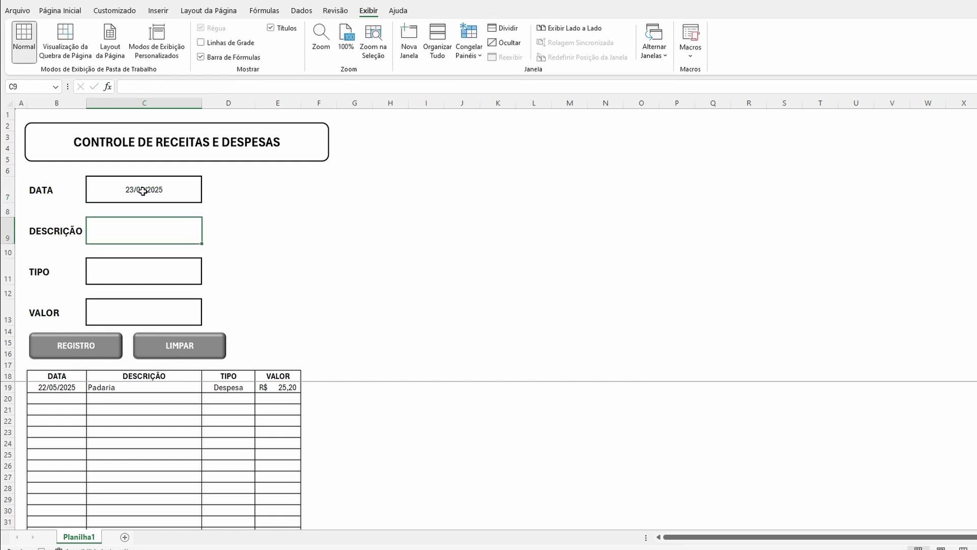
pyautogui.write('Supe')
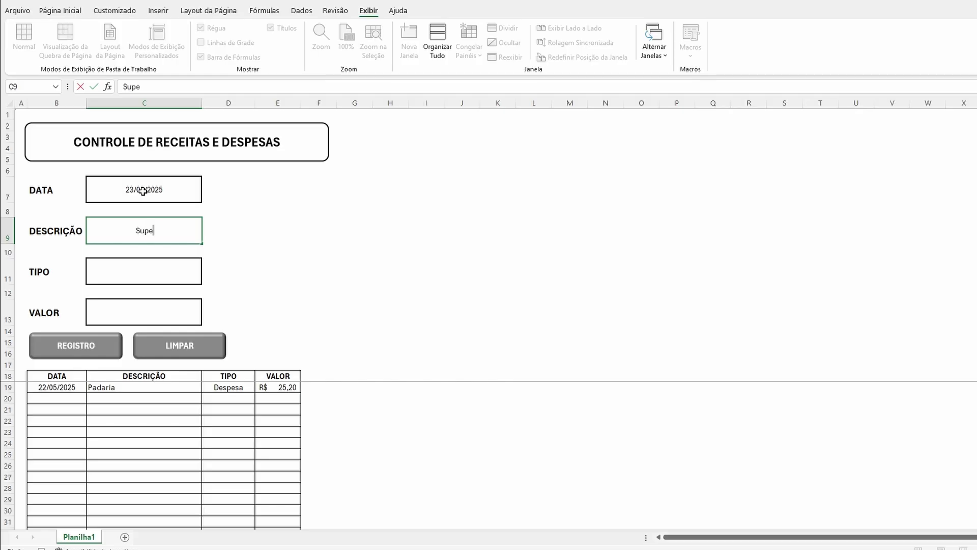
pyautogui.write('rmercado')
pyautogui.press('Return')
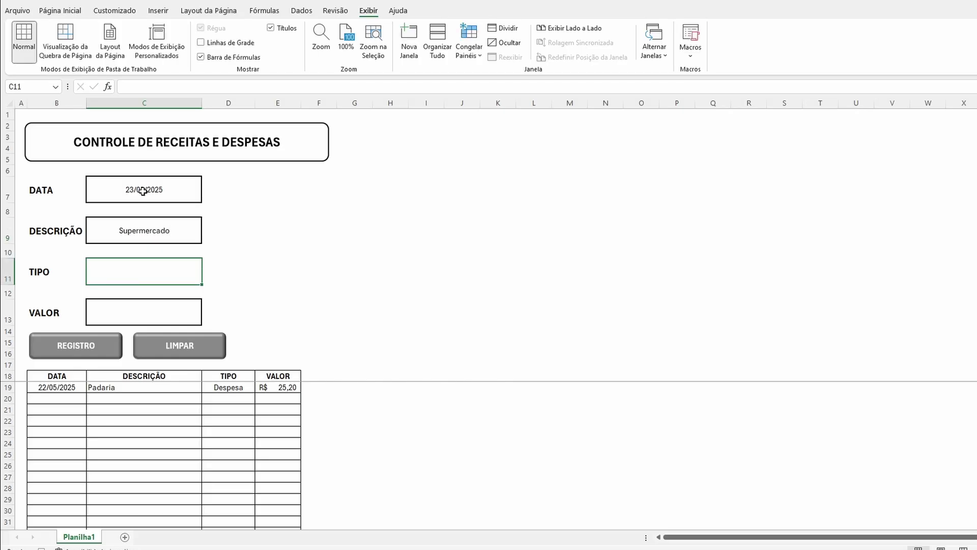
pyautogui.write('Despe')
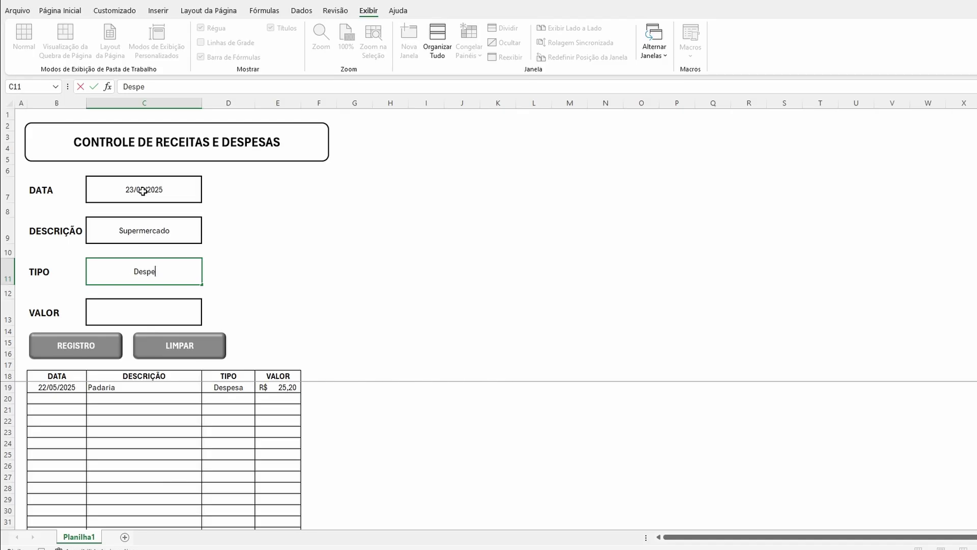
pyautogui.write('sa')
pyautogui.press('Return')
pyautogui.press('Return')
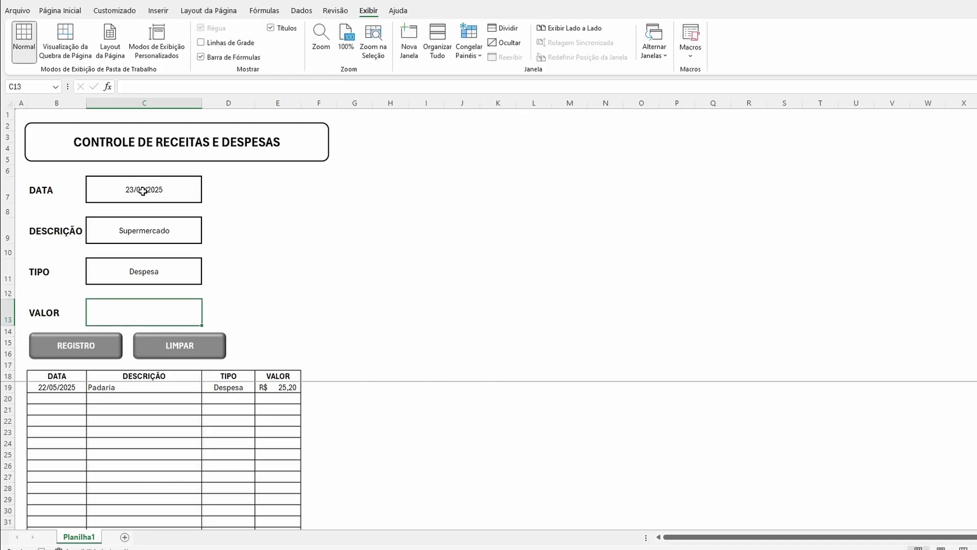
# Enter 250 as the VALOR and insert a blank row 19 above the Padaria entry.
pyautogui.write('250')
pyautogui.hotkey('ctrl', 'Return')
pyautogui.click(264, 214)
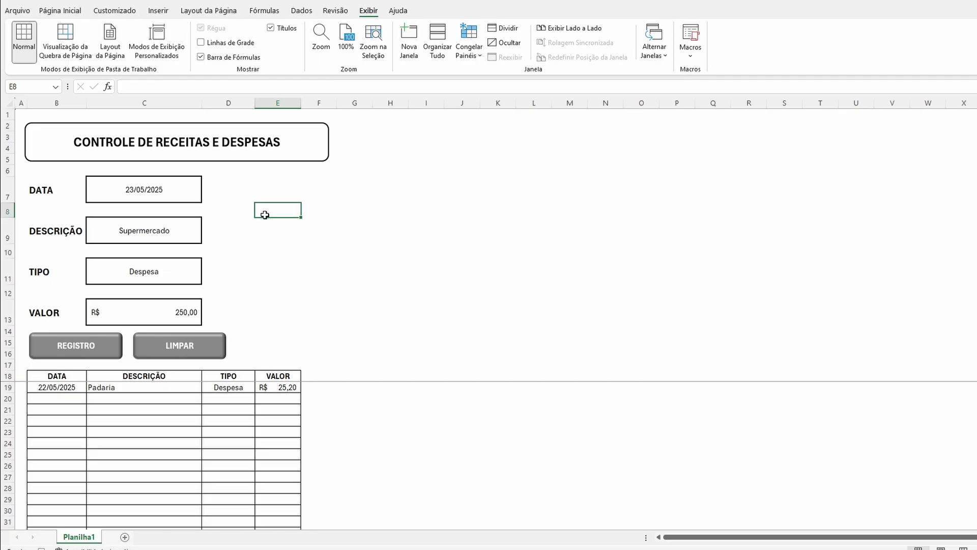
pyautogui.click(5, 386)
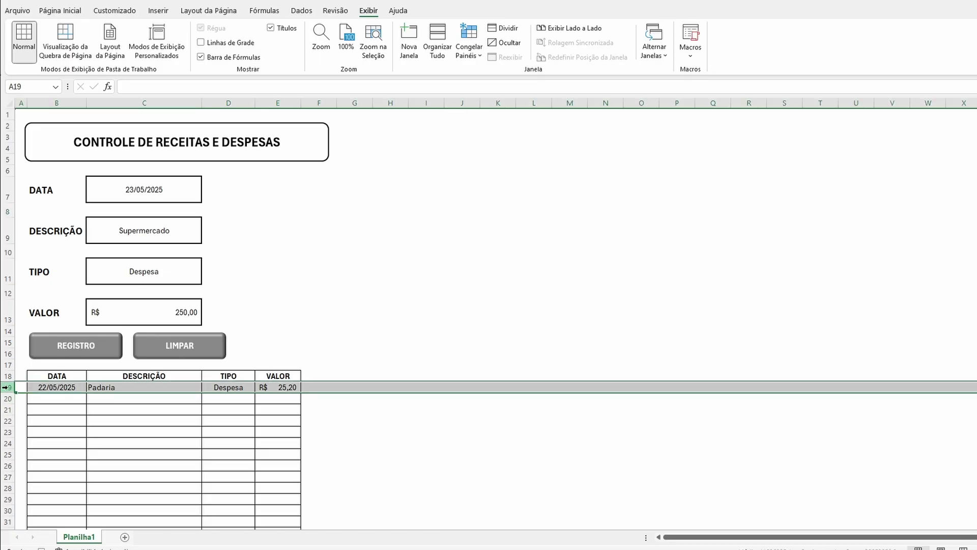
pyautogui.rightClick(6, 388)
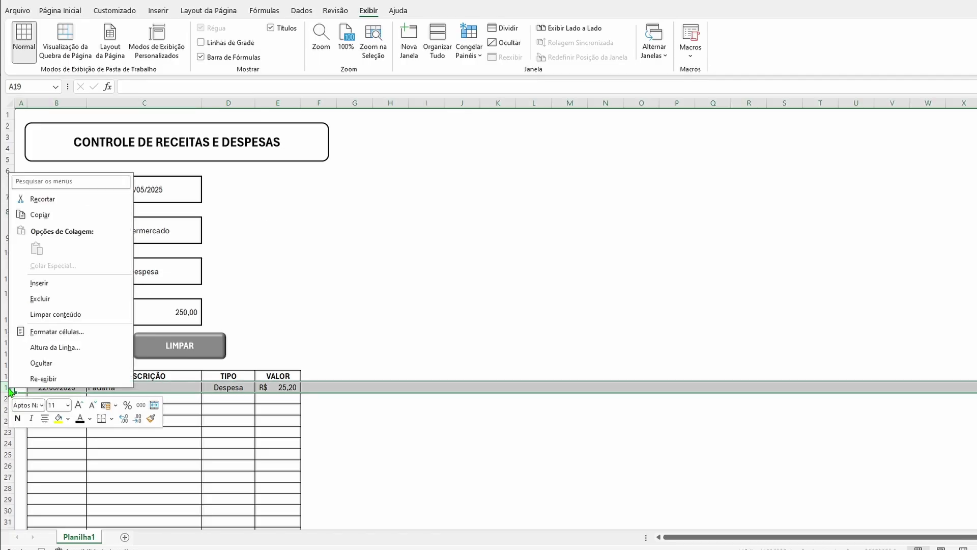
pyautogui.click(40, 283)
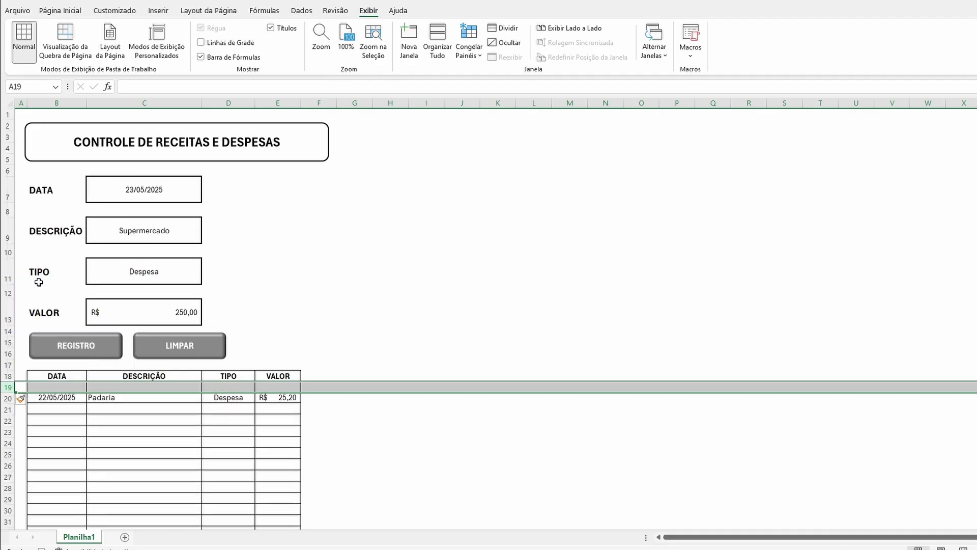
# Copy the four form fields C7, C9, C11 and C13, ready to paste at B19.
pyautogui.click(137, 192)
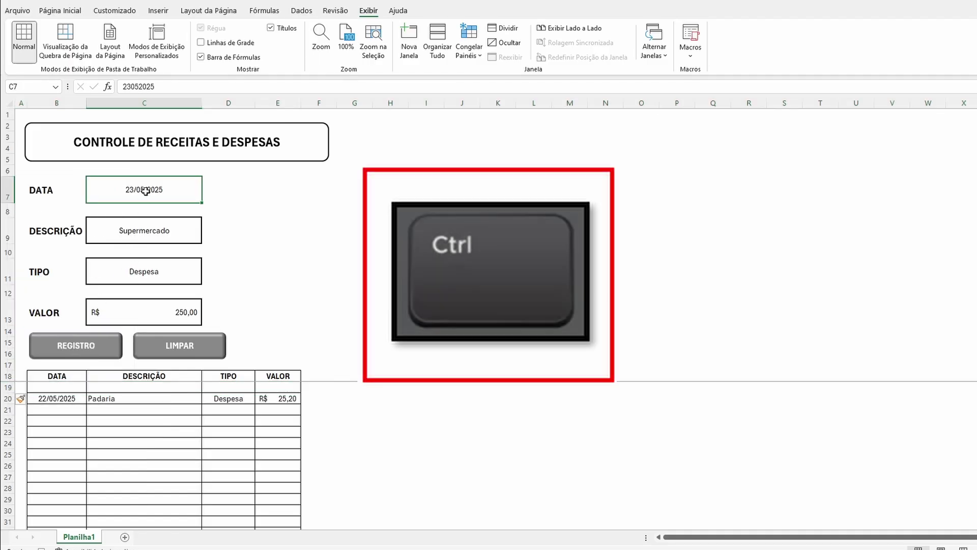
pyautogui.keyDown('ctrl'); pyautogui.click(159, 244); pyautogui.keyUp('ctrl')
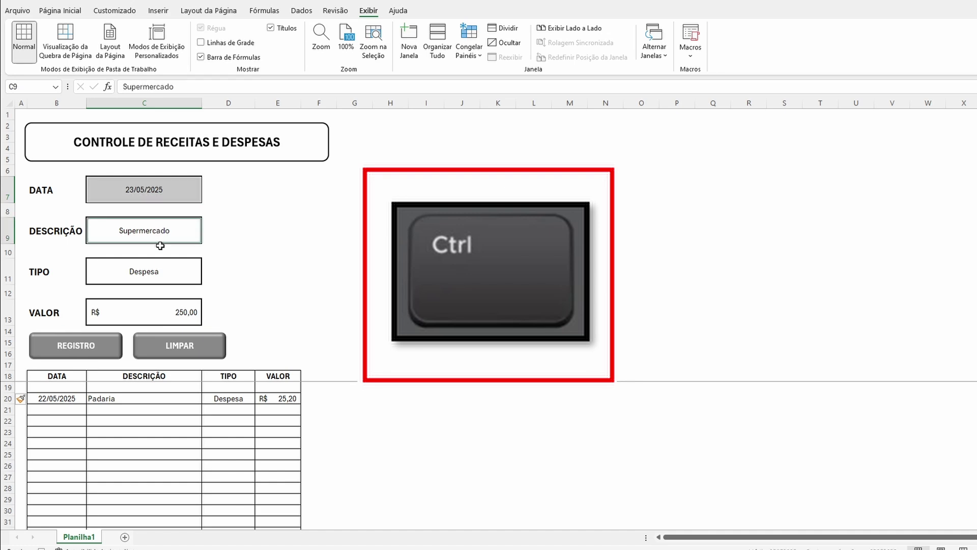
pyautogui.keyDown('ctrl'); pyautogui.click(161, 271); pyautogui.keyUp('ctrl')
pyautogui.keyDown('ctrl'); pyautogui.click(155, 314); pyautogui.keyUp('ctrl')
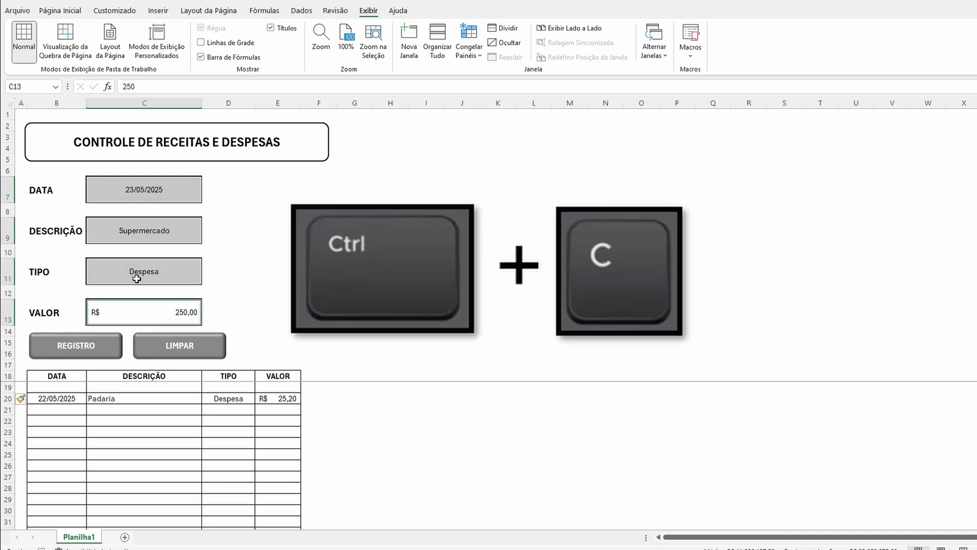
pyautogui.hotkey('ctrl', 'c')
pyautogui.click(63, 386)
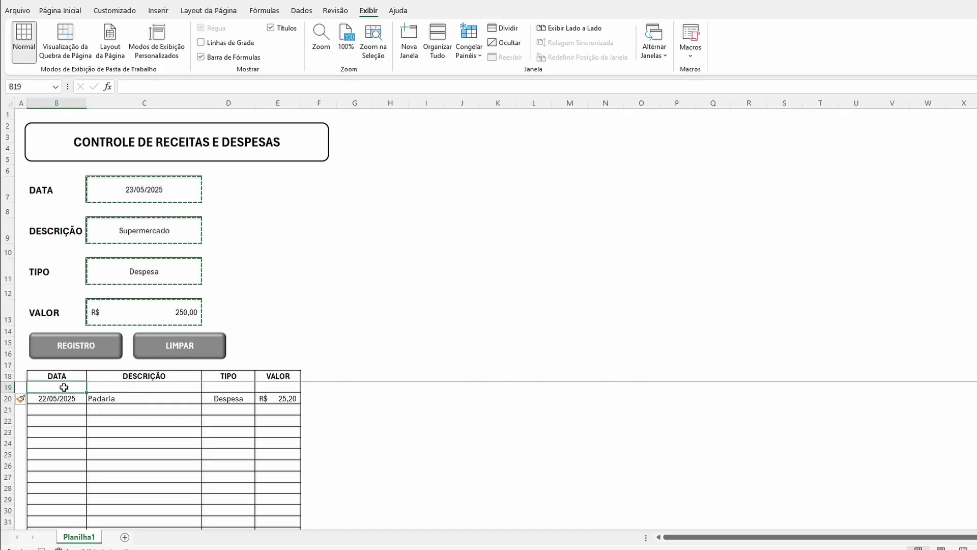
# Paste the copied form values into B19 as values only, transposed into a row.
pyautogui.rightClick(64, 387)
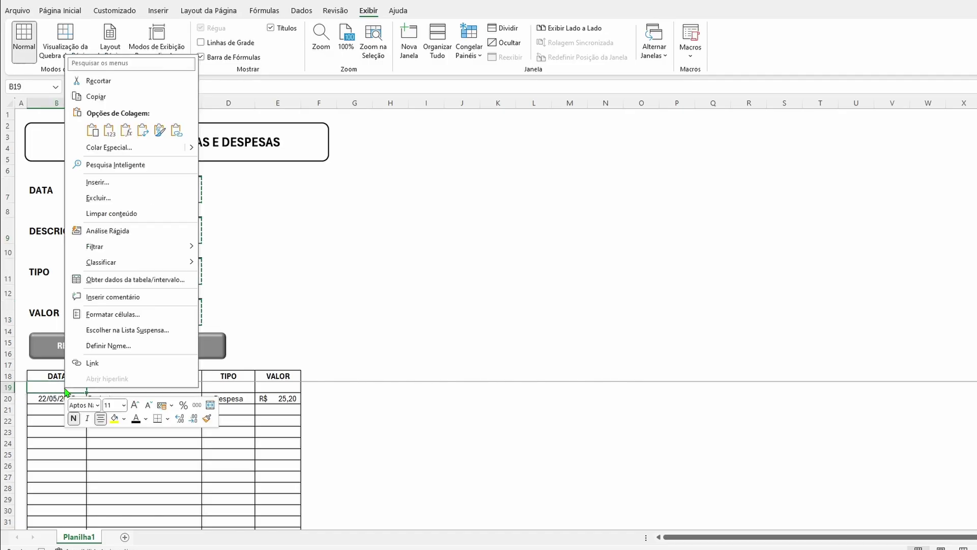
pyautogui.click(108, 148)
pyautogui.click(19, 129)
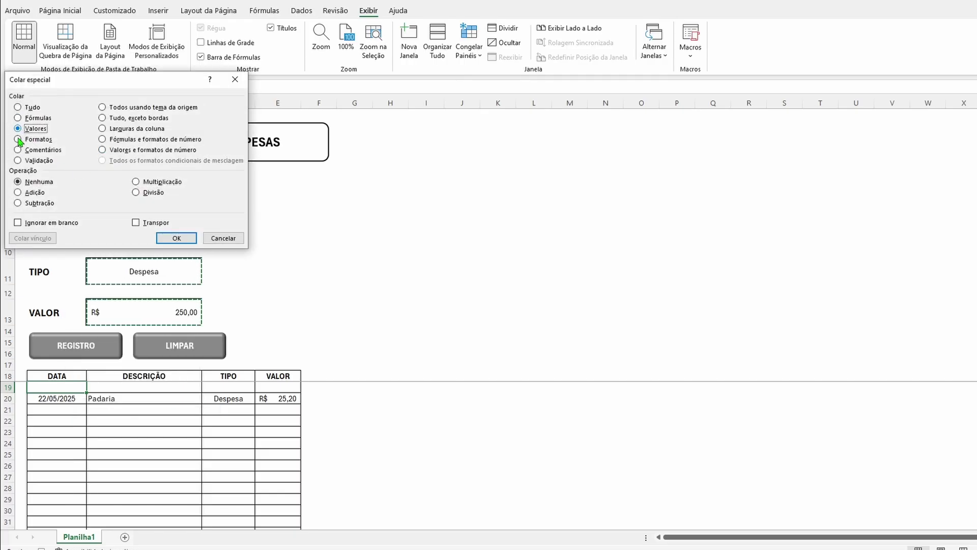
pyautogui.click(135, 222)
pyautogui.click(176, 238)
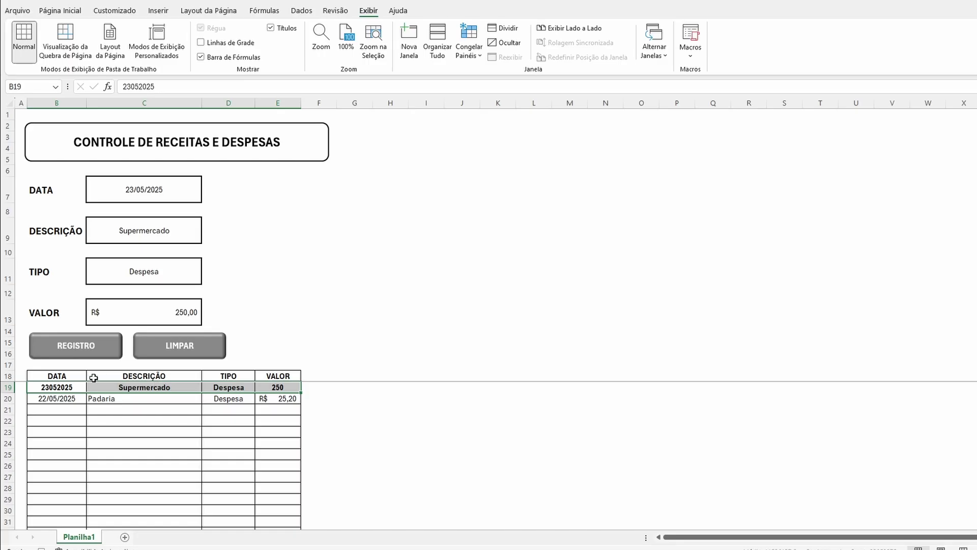
# Copy row 20's formatting onto row 19 with the Format Painter.
pyautogui.click(8, 398)
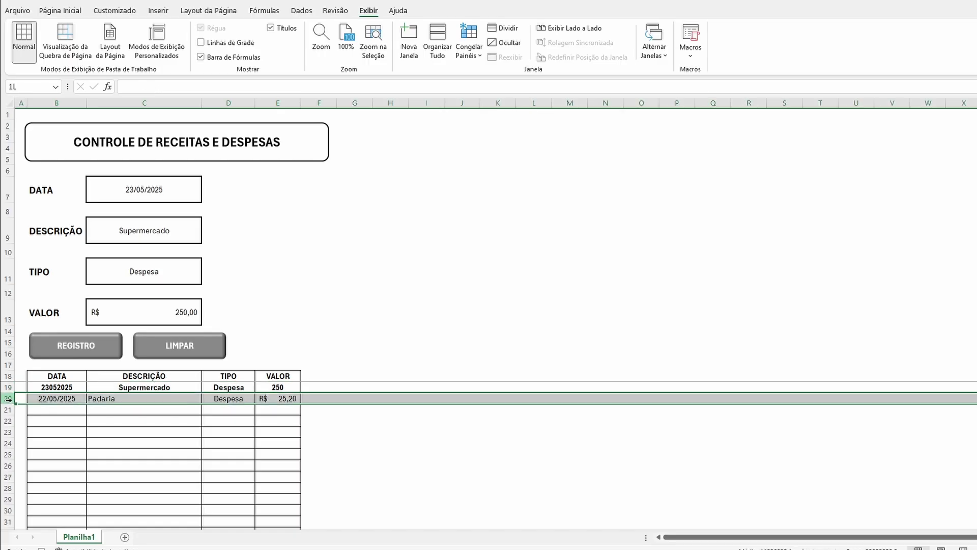
pyautogui.click(61, 12)
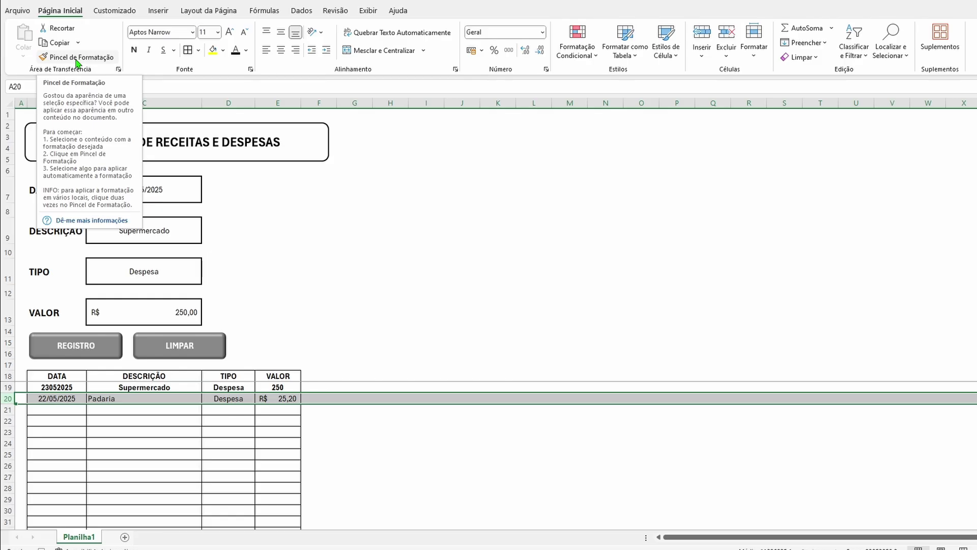
pyautogui.click(78, 57)
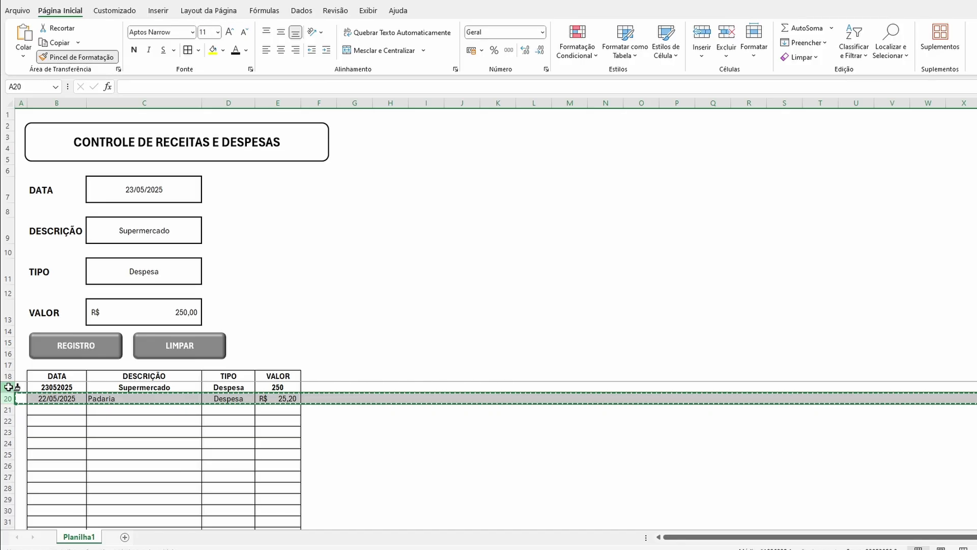
pyautogui.click(8, 387)
pyautogui.click(316, 318)
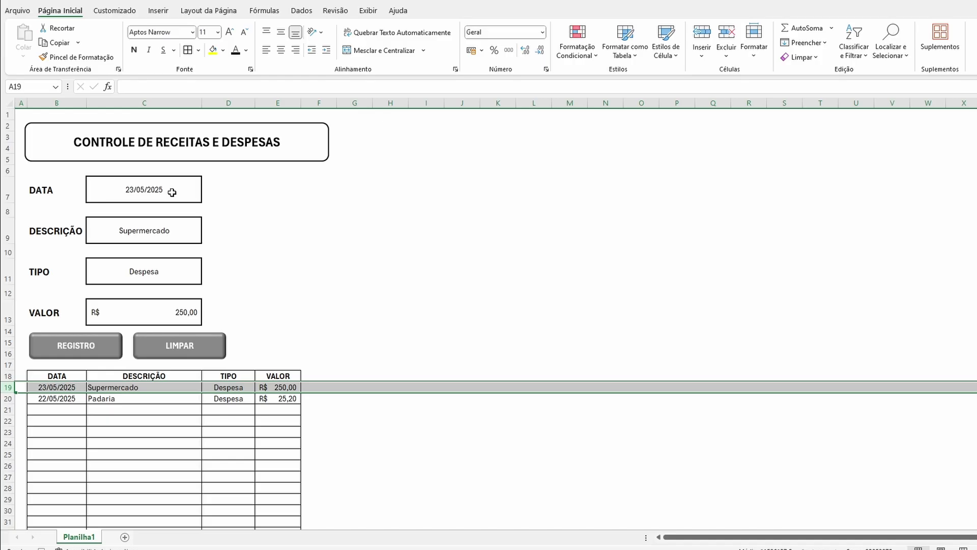
# Clear the four form fields DATA, DESCRIÇÃO, TIPO and VALOR.
pyautogui.click(172, 192)
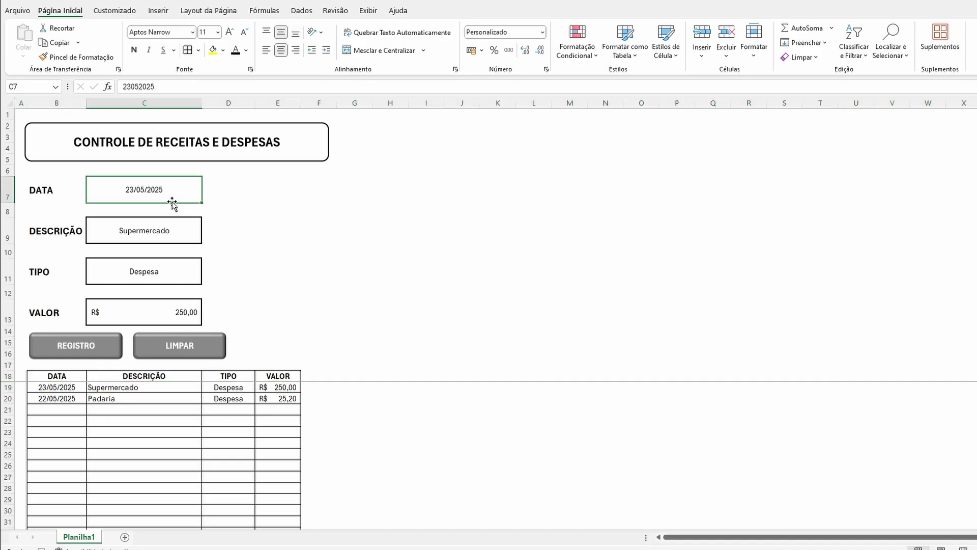
pyautogui.keyDown('ctrl'); pyautogui.click(166, 231); pyautogui.keyUp('ctrl')
pyautogui.keyDown('ctrl'); pyautogui.click(154, 270); pyautogui.keyUp('ctrl')
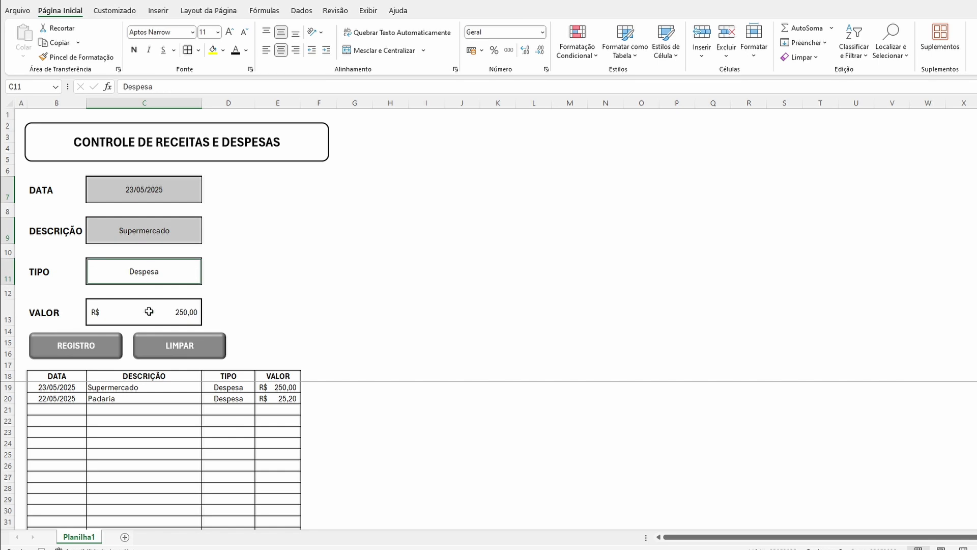
pyautogui.keyDown('ctrl'); pyautogui.click(149, 311); pyautogui.keyUp('ctrl')
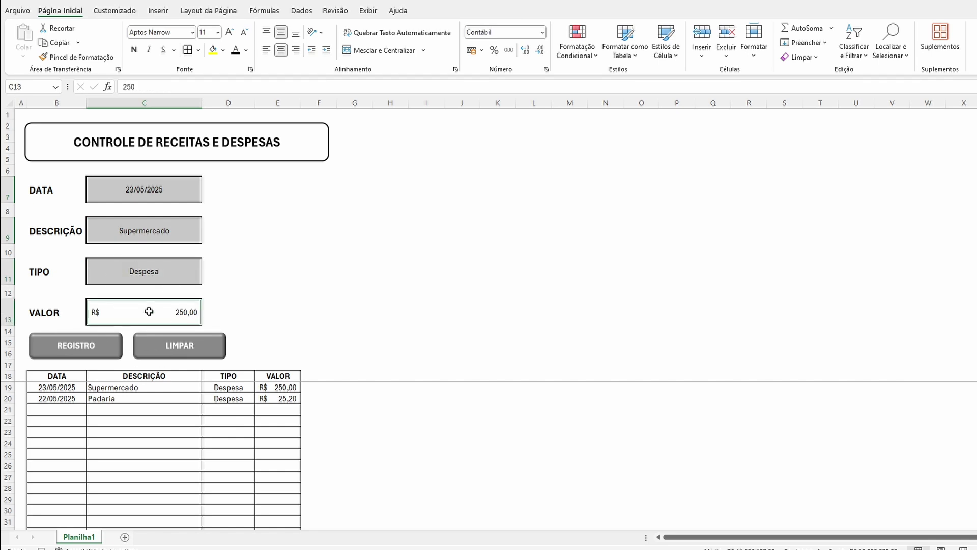
pyautogui.press('Delete')
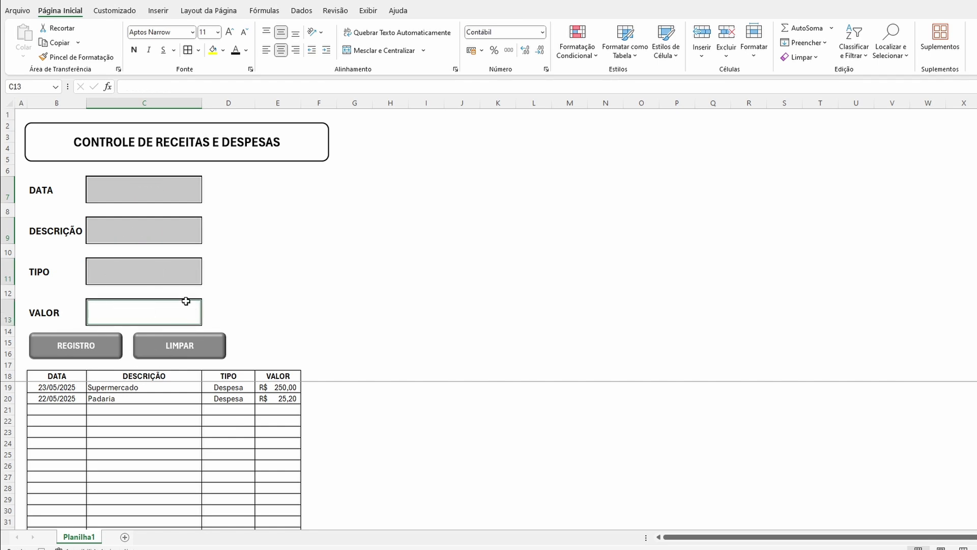
# Stop the macro recording with DATA as the active cell.
pyautogui.click(164, 190)
pyautogui.click(363, 11)
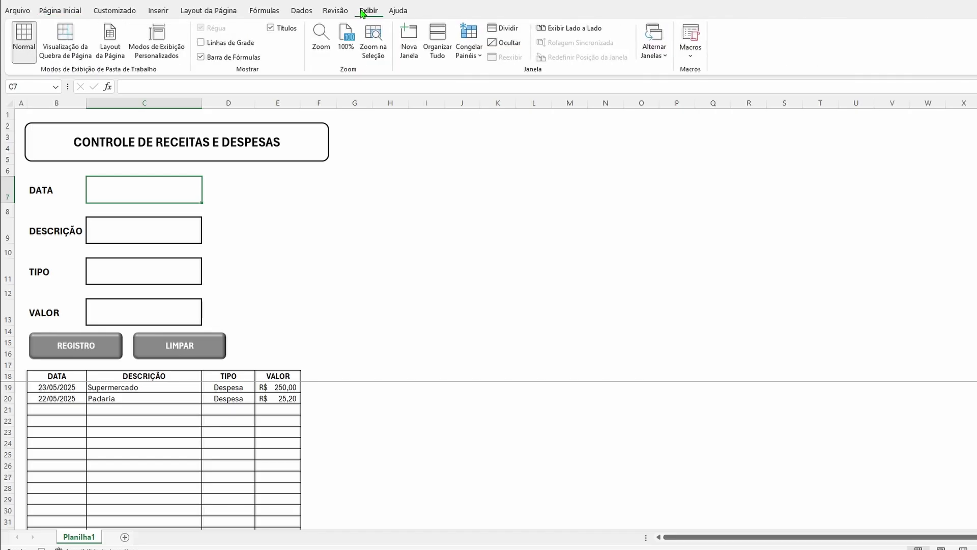
pyautogui.click(694, 56)
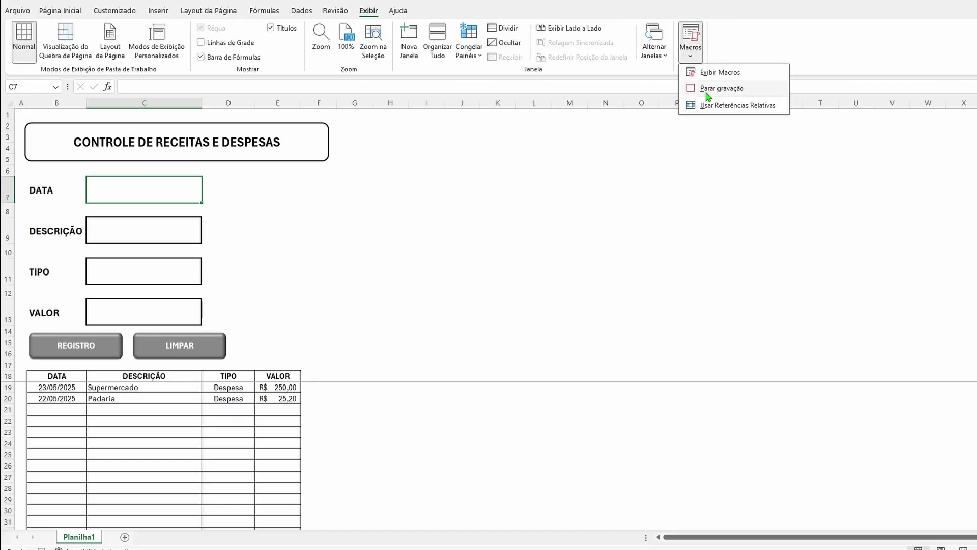
pyautogui.click(721, 89)
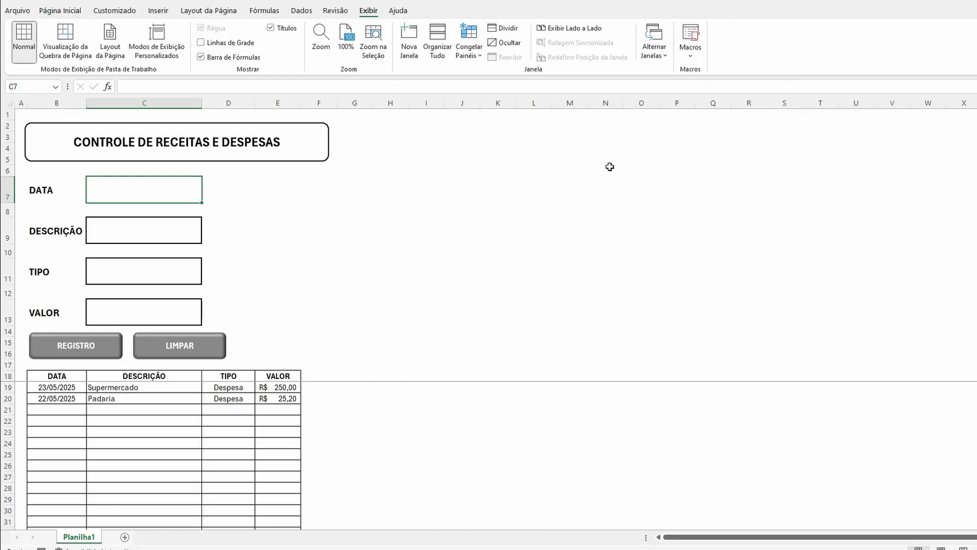
pyautogui.click(386, 260)
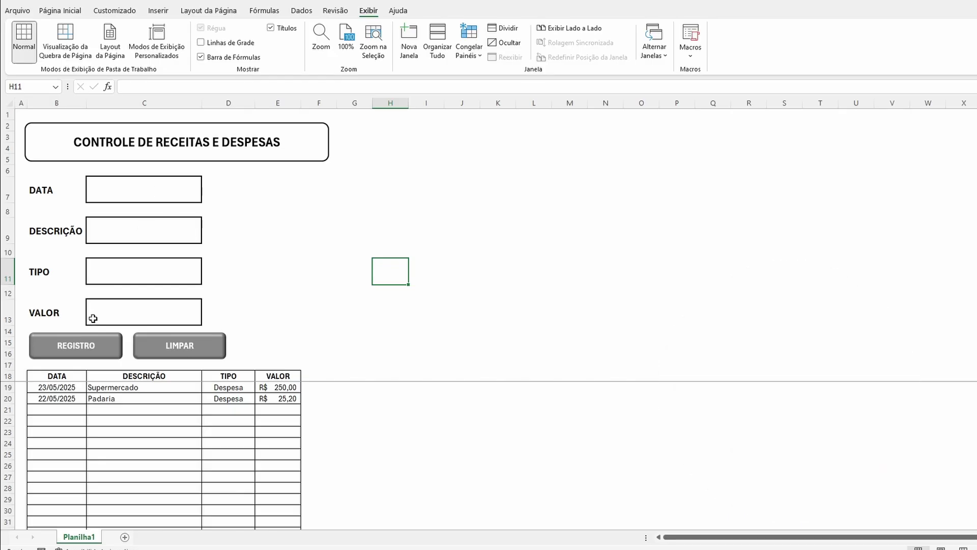
# Fill the form with a test expense: 02/20/5205, restaurante, Despesa, 2200.
pyautogui.click(126, 190)
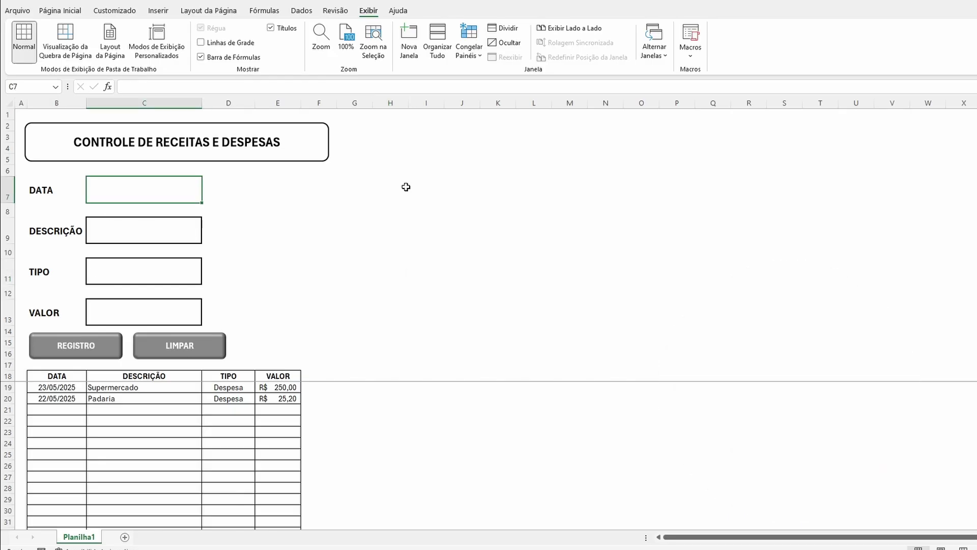
pyautogui.write('02/20/5205')
pyautogui.press('Return')
pyautogui.press('Return')
pyautogui.write('restaurante')
pyautogui.press('Return')
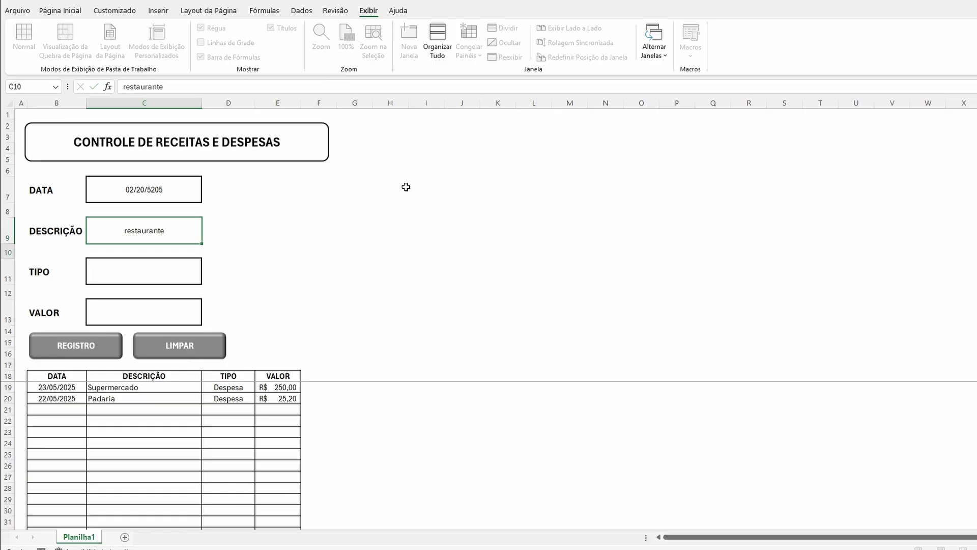
pyautogui.write('Despesa')
pyautogui.press('Return')
pyautogui.write('2200')
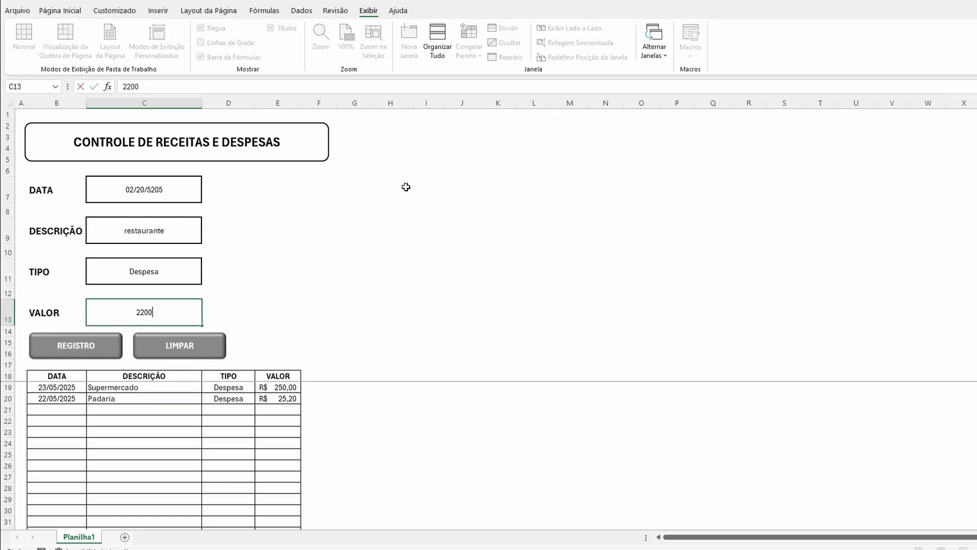
pyautogui.click(340, 196)
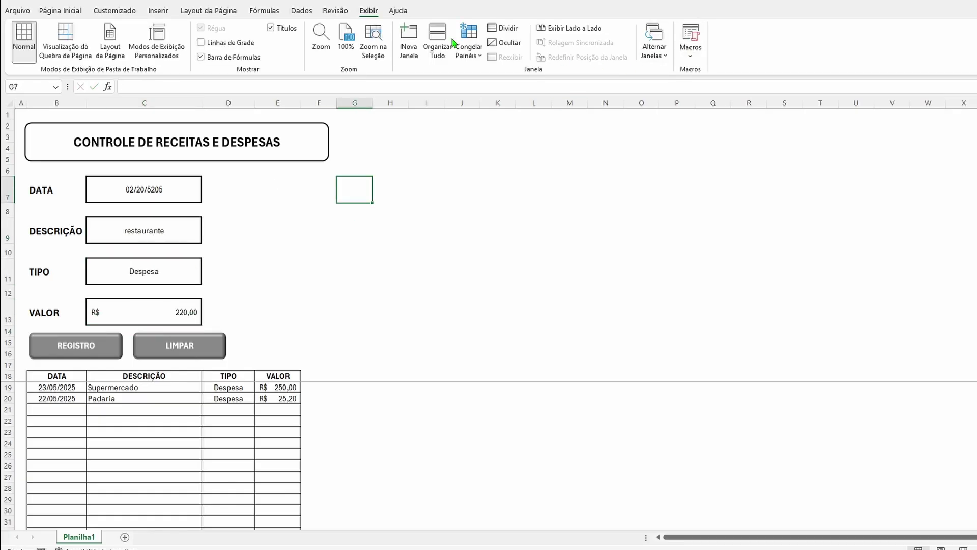
# Start recording a new macro named LIMPAR.
pyautogui.click(697, 60)
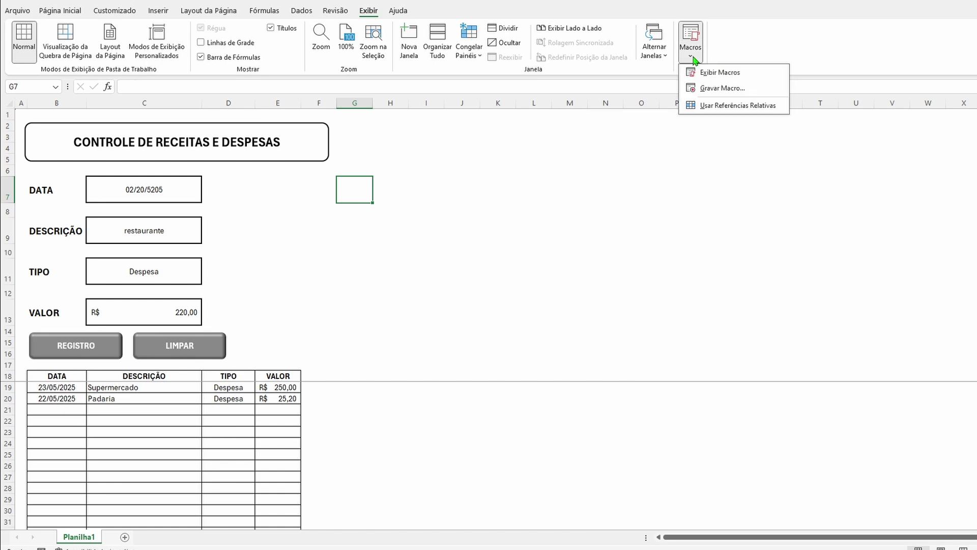
pyautogui.click(716, 89)
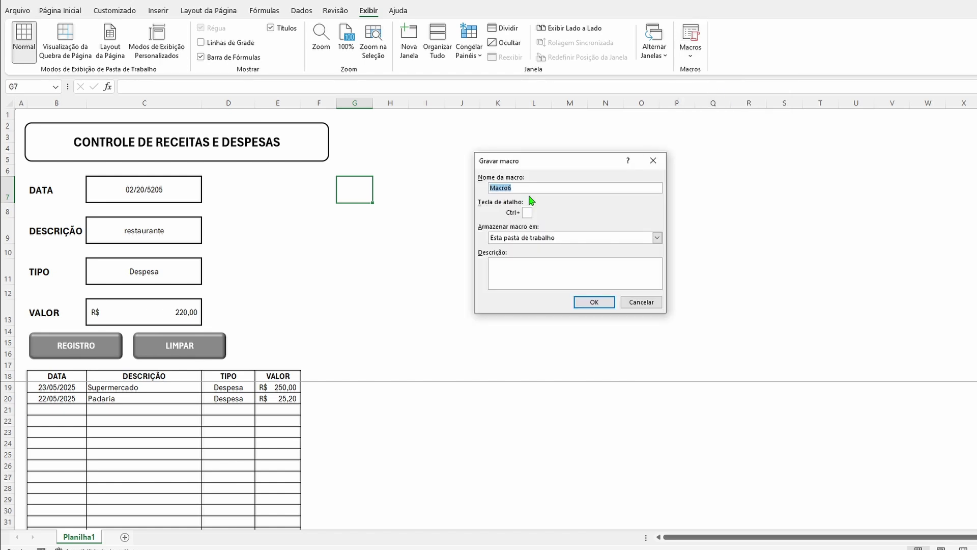
pyautogui.write('LIMPAR')
pyautogui.click(594, 302)
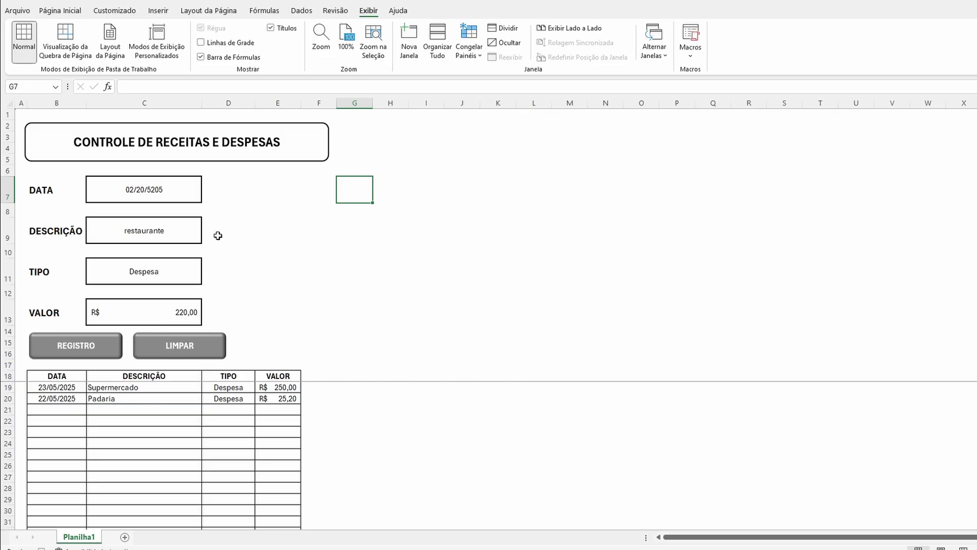
# Empty the DATA, DESCRIÇÃO, TIPO and VALOR boxes (C7, C9, C11, C13), then return to C7.
pyautogui.click(177, 195)
pyautogui.keyDown('ctrl'); pyautogui.click(167, 227); pyautogui.keyUp('ctrl')
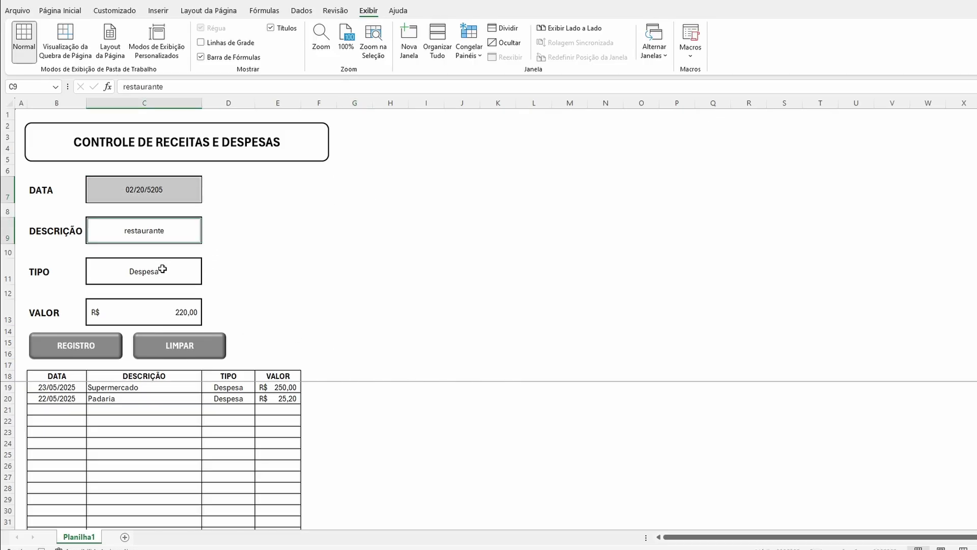
pyautogui.keyDown('ctrl'); pyautogui.click(163, 275); pyautogui.keyUp('ctrl')
pyautogui.keyDown('ctrl'); pyautogui.click(161, 309); pyautogui.keyUp('ctrl')
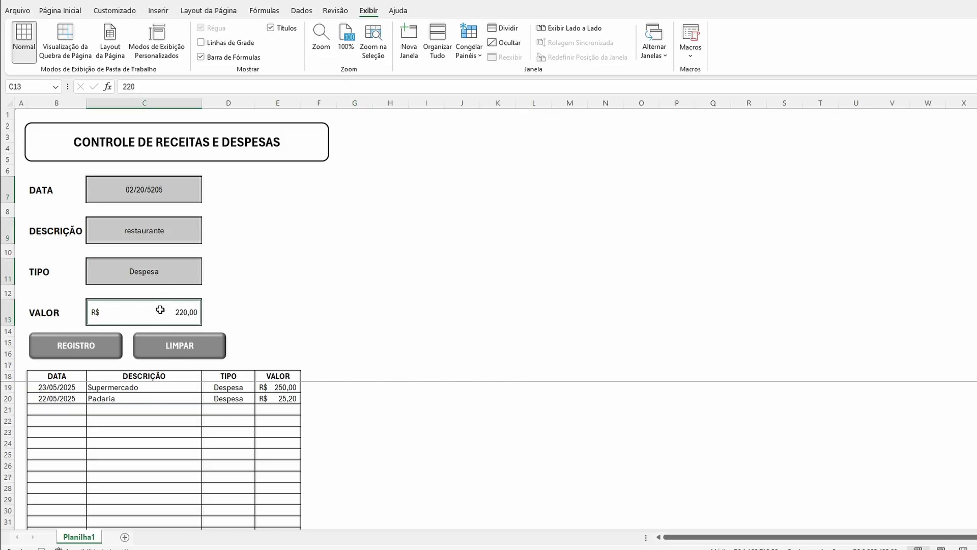
pyautogui.press('Delete')
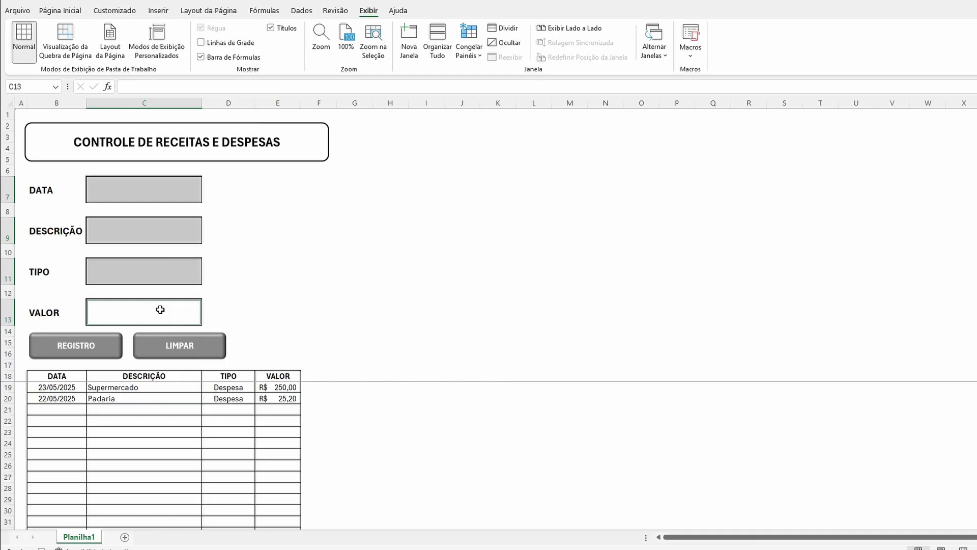
pyautogui.click(159, 190)
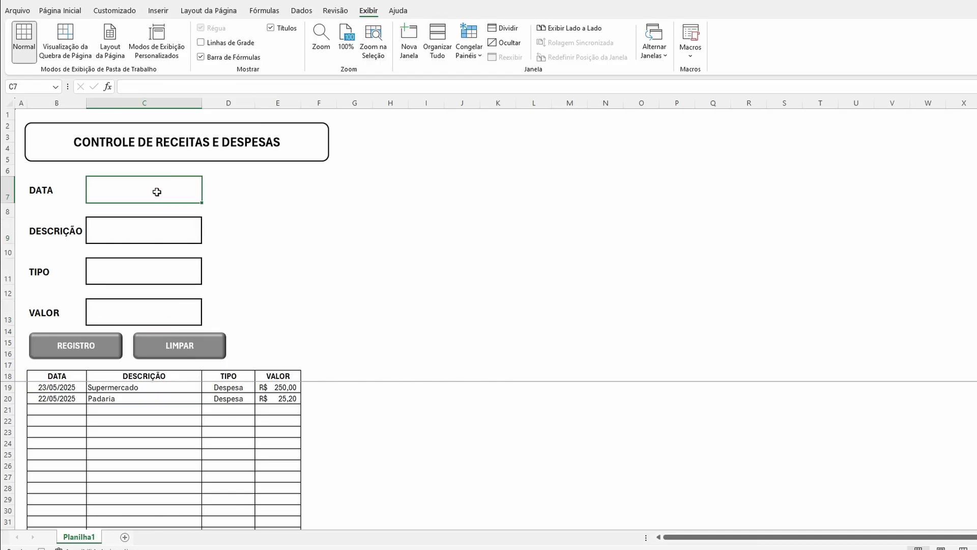
pyautogui.click(692, 57)
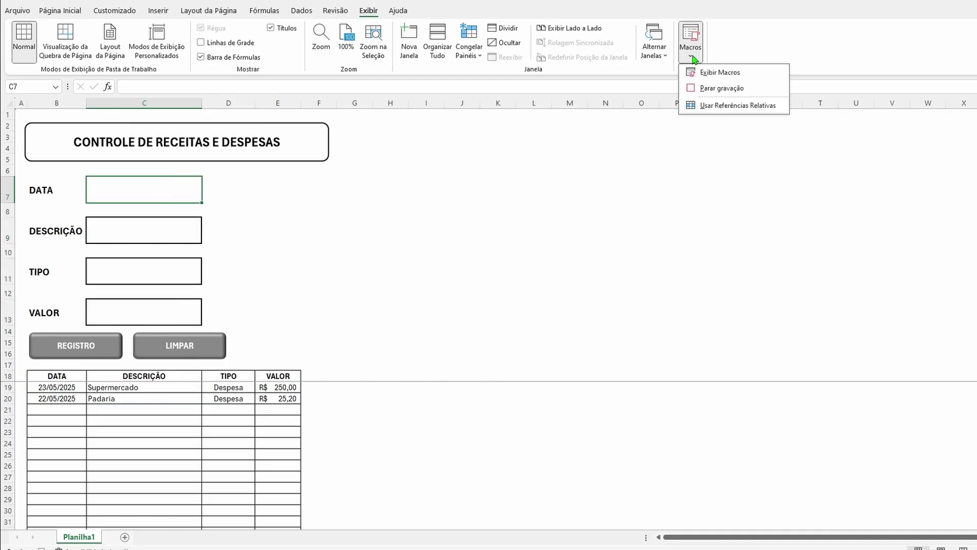
# Stop the LIMPAR recording and assign the REGISTRO macro to the REGISTRO button.
pyautogui.click(708, 90)
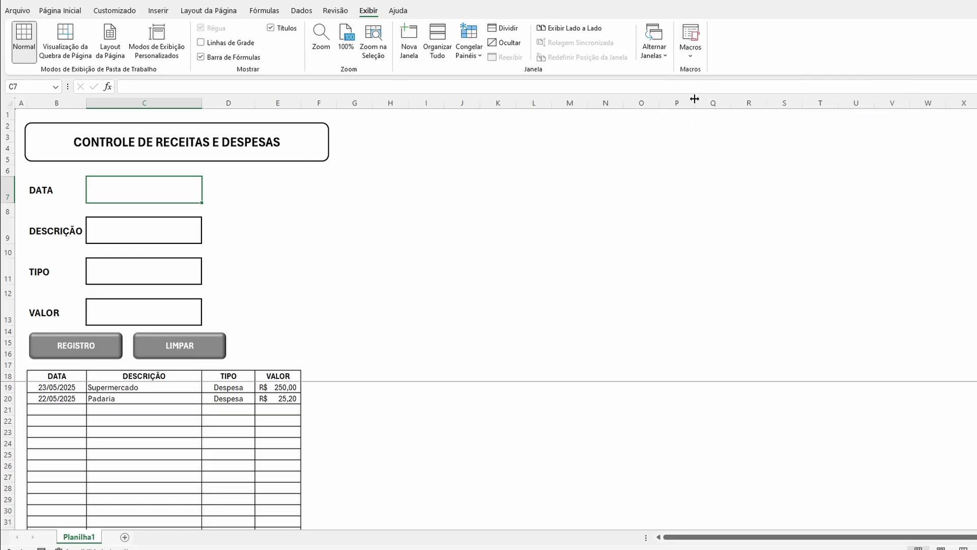
pyautogui.click(481, 226)
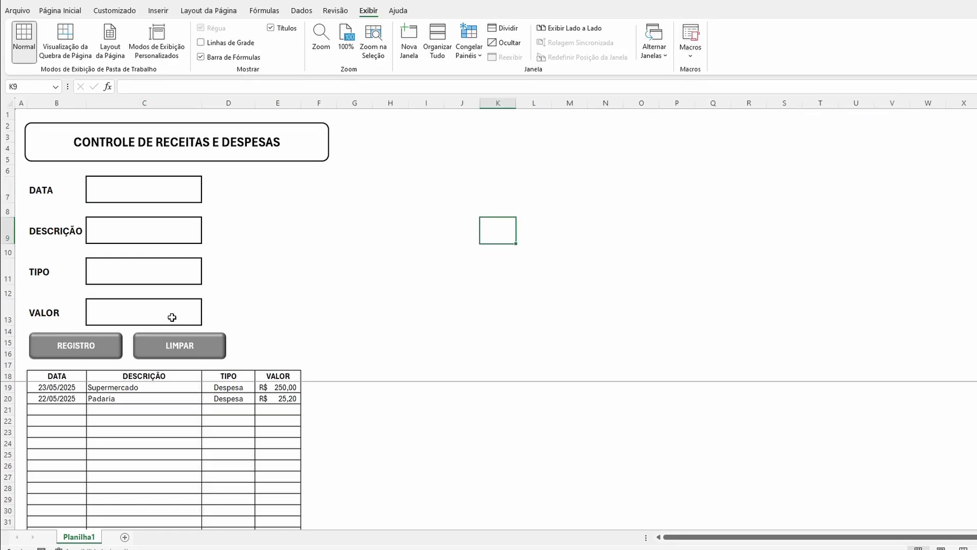
pyautogui.keyDown('ctrl'); pyautogui.click(115, 343); pyautogui.keyUp('ctrl')
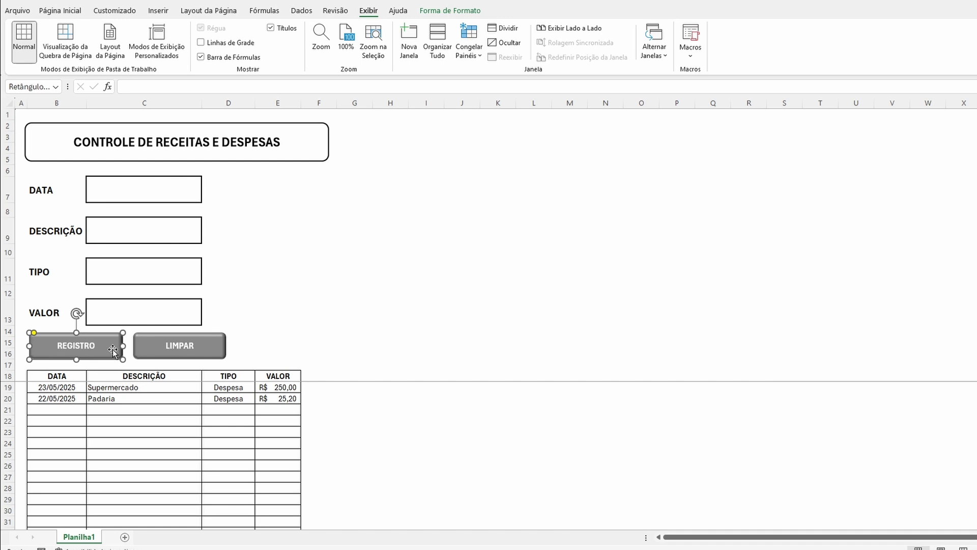
pyautogui.rightClick(112, 349)
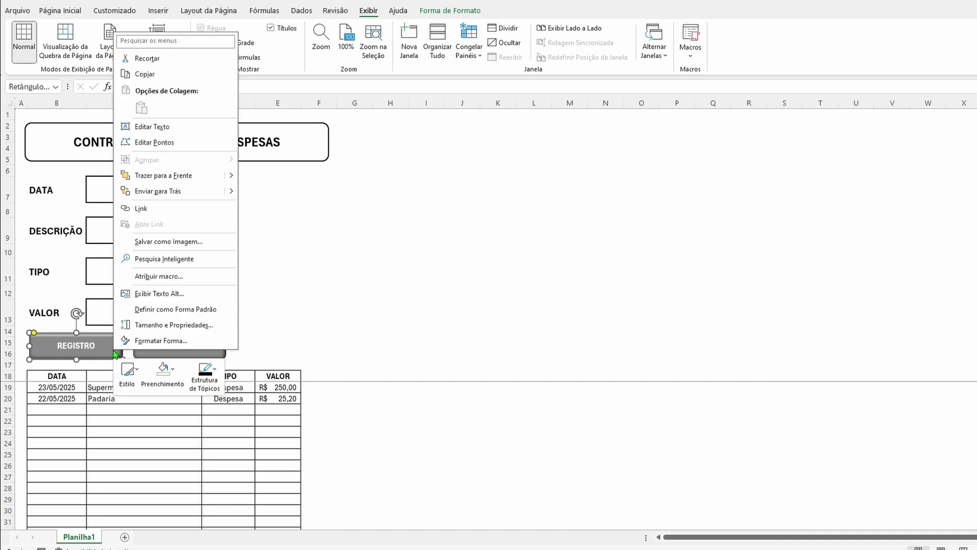
pyautogui.click(156, 277)
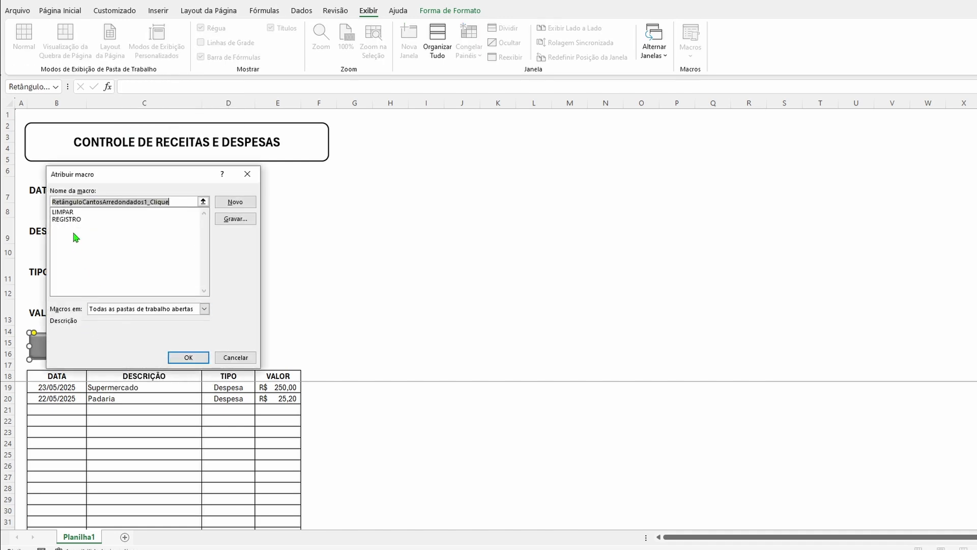
pyautogui.click(73, 220)
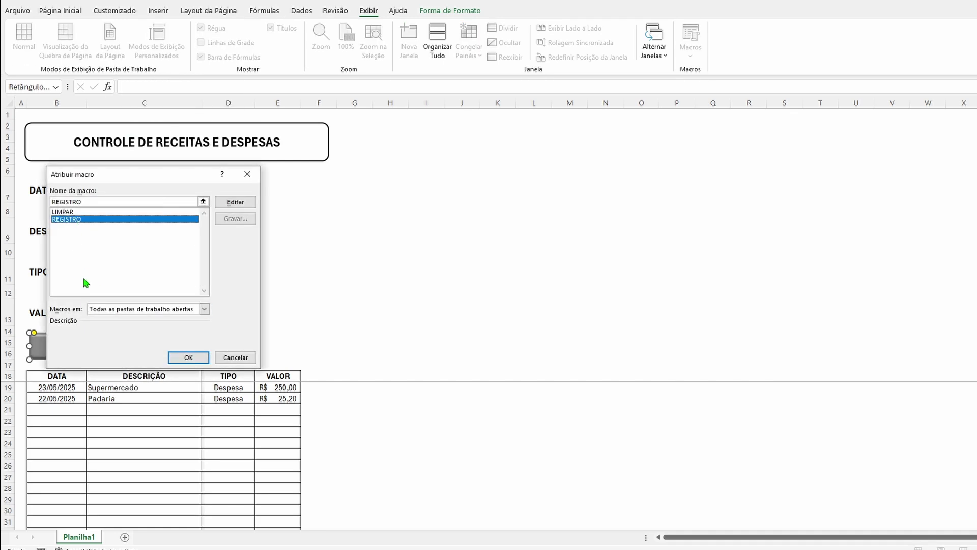
pyautogui.click(188, 357)
# Assign the LIMPAR macro to the LIMPAR button.
pyautogui.click(212, 345)
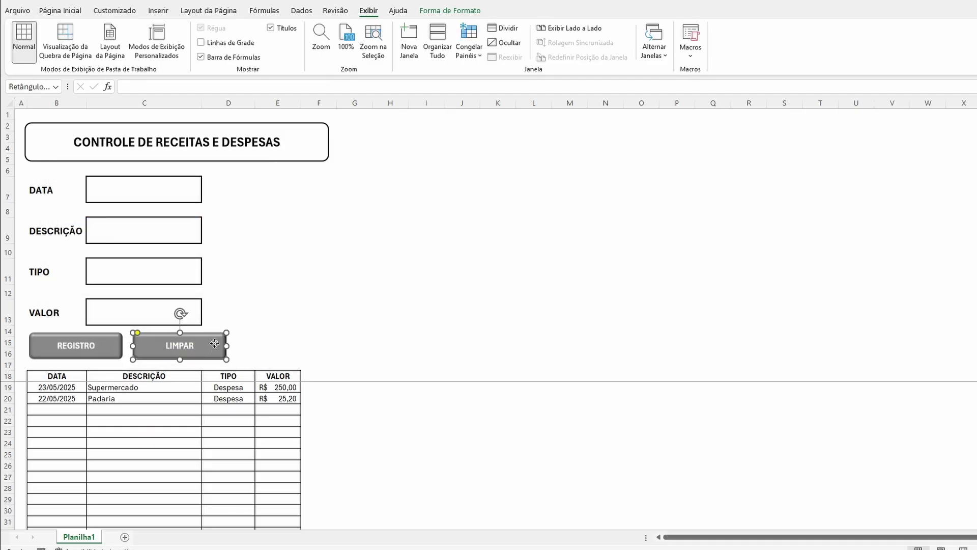
pyautogui.rightClick(213, 343)
pyautogui.click(259, 270)
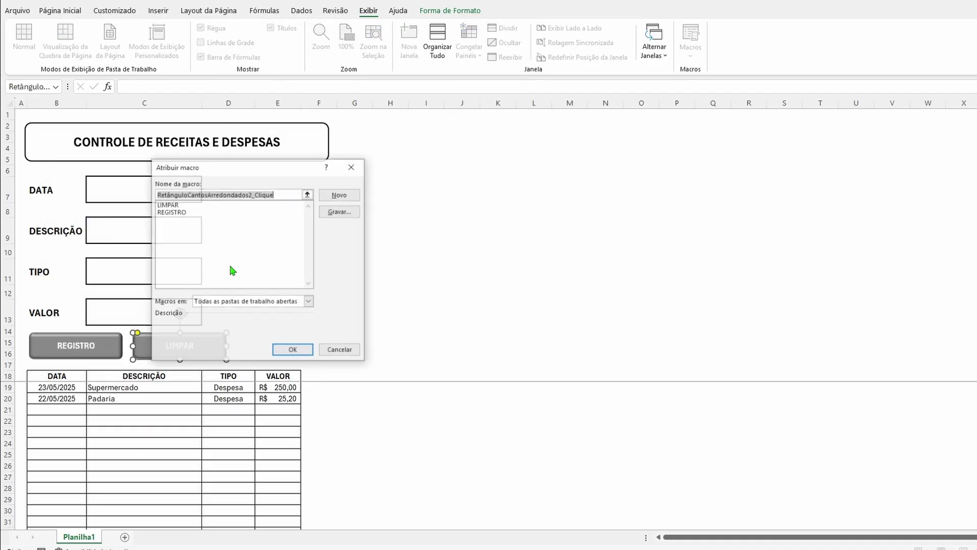
pyautogui.click(171, 205)
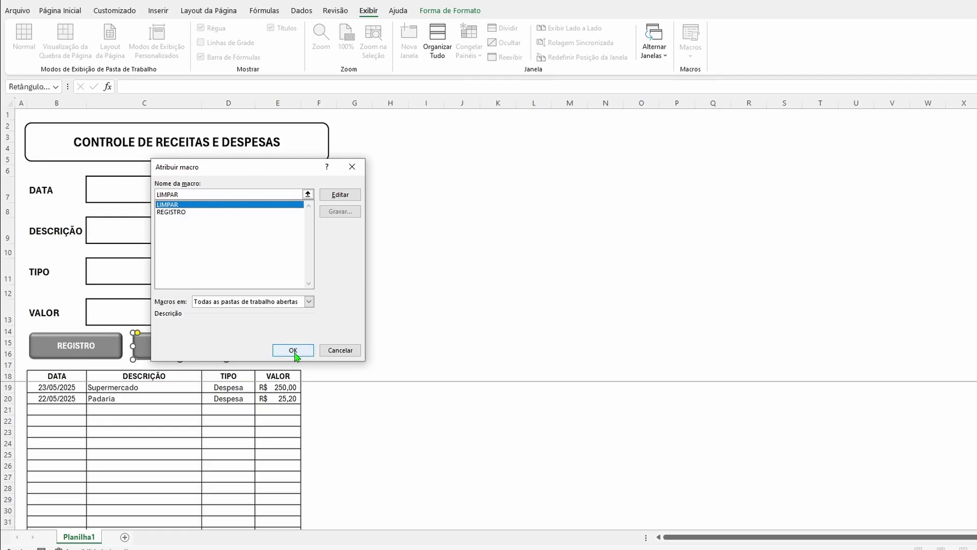
pyautogui.click(293, 351)
pyautogui.click(327, 319)
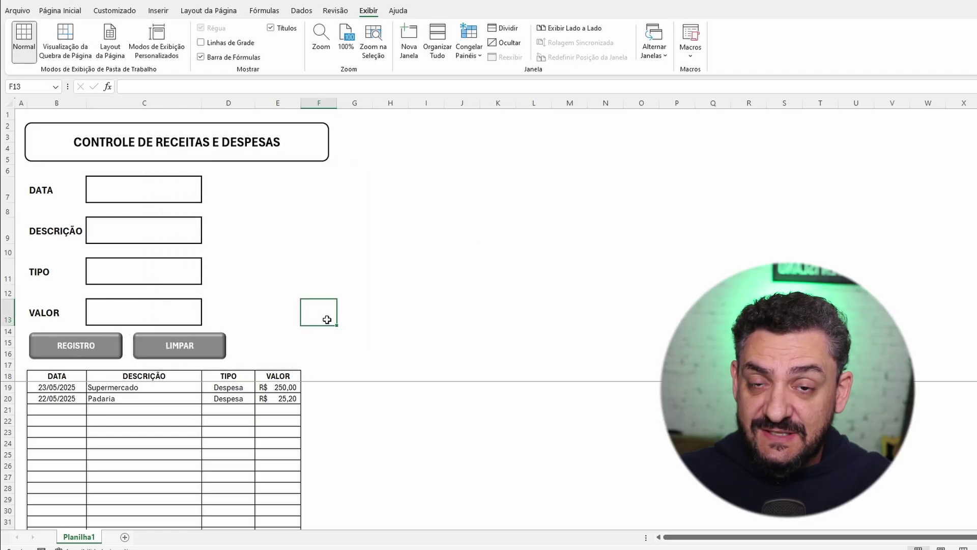
# Check that the DATA, DESCRIÇÃO, TIPO and VALOR boxes are blank.
pyautogui.click(120, 192)
pyautogui.click(122, 229)
pyautogui.click(127, 268)
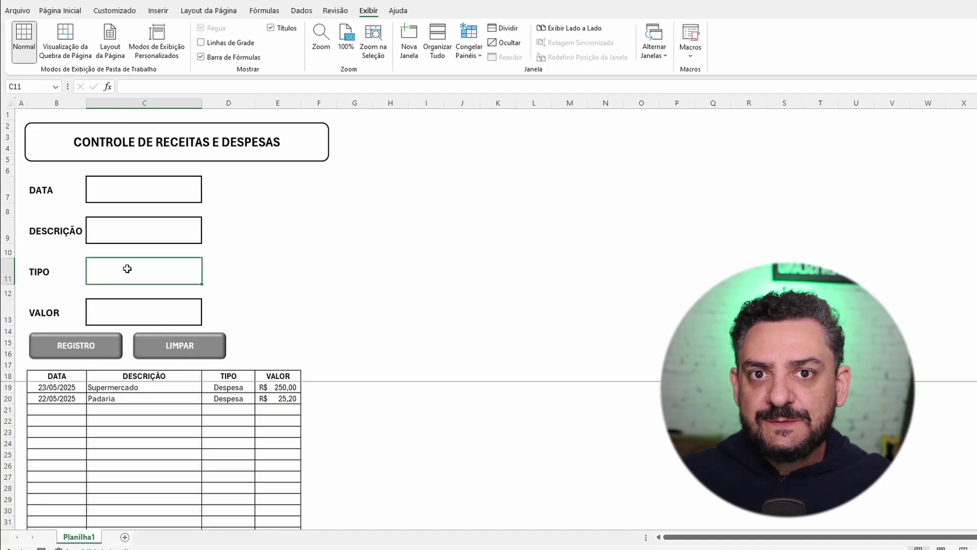
pyautogui.click(128, 304)
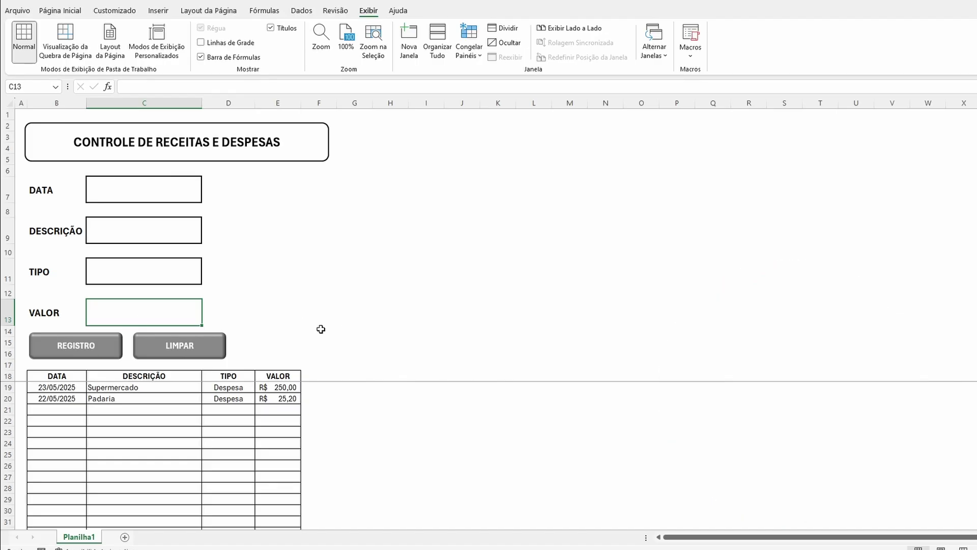
# Fill the form with 24/05/2025, Limpeza, Despesa and 120, and log it with REGISTRO.
pyautogui.click(321, 329)
pyautogui.click(94, 189)
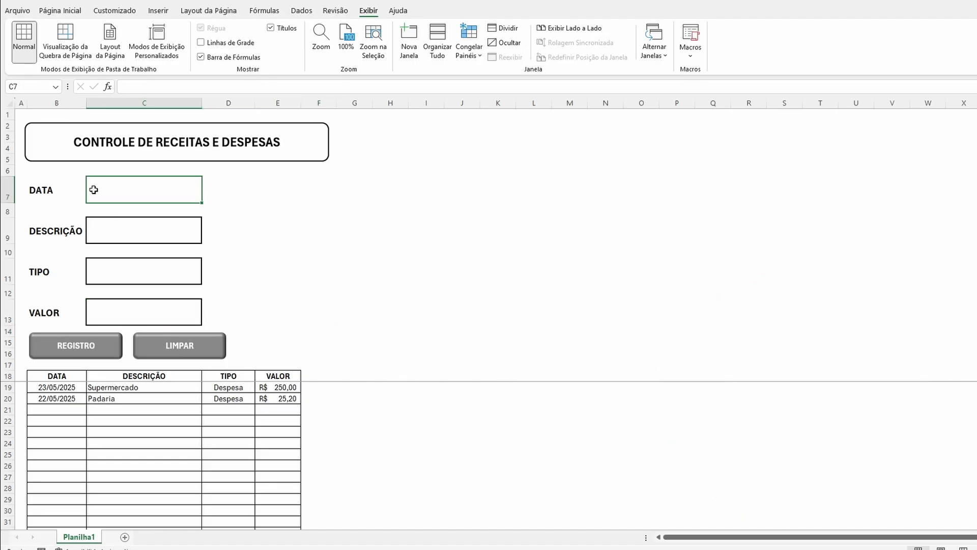
pyautogui.write('24/05/')
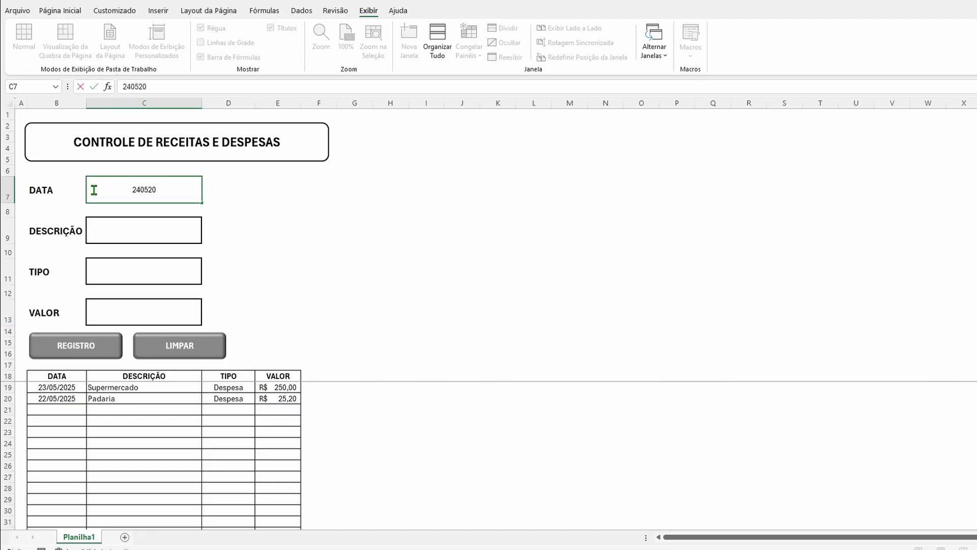
pyautogui.write('2025')
pyautogui.press('Return')
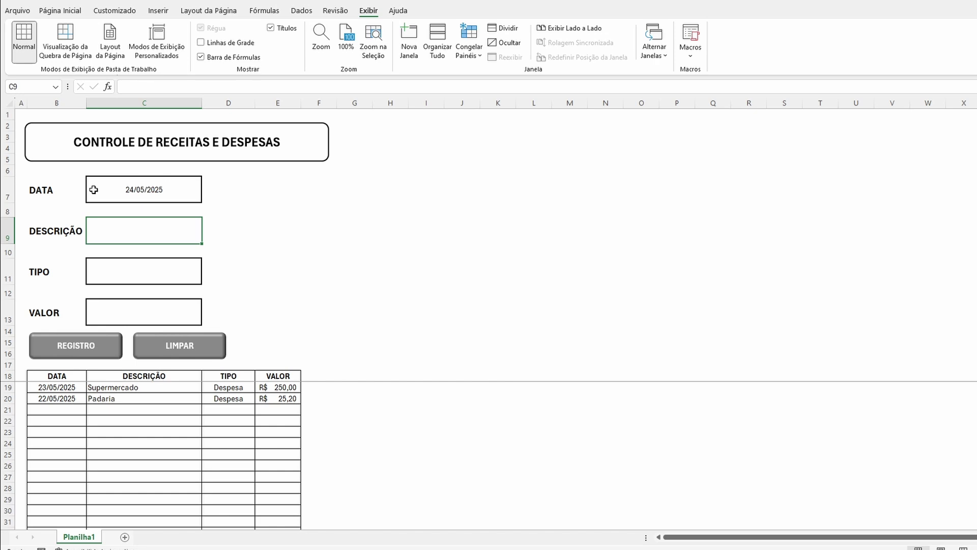
pyautogui.write('Limpeza')
pyautogui.press('Return')
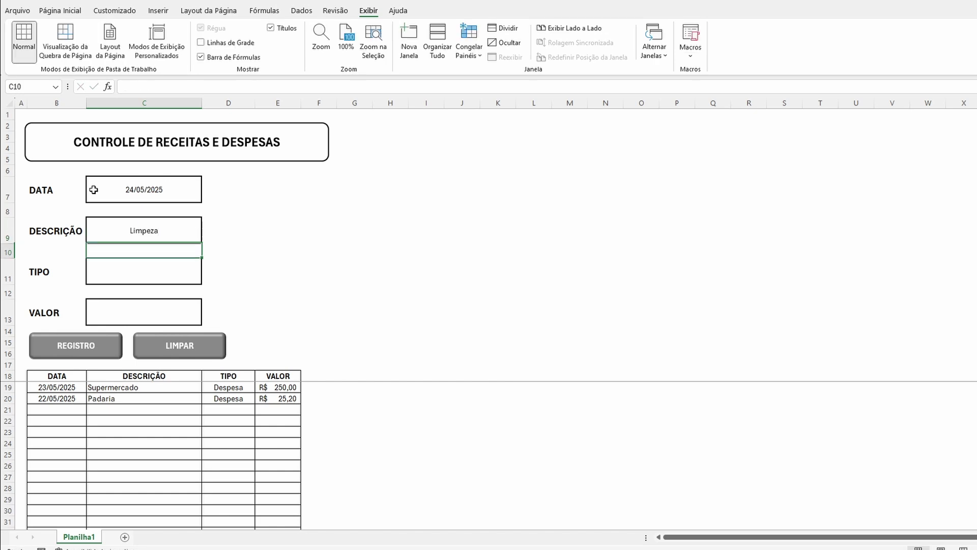
pyautogui.write('Despe')
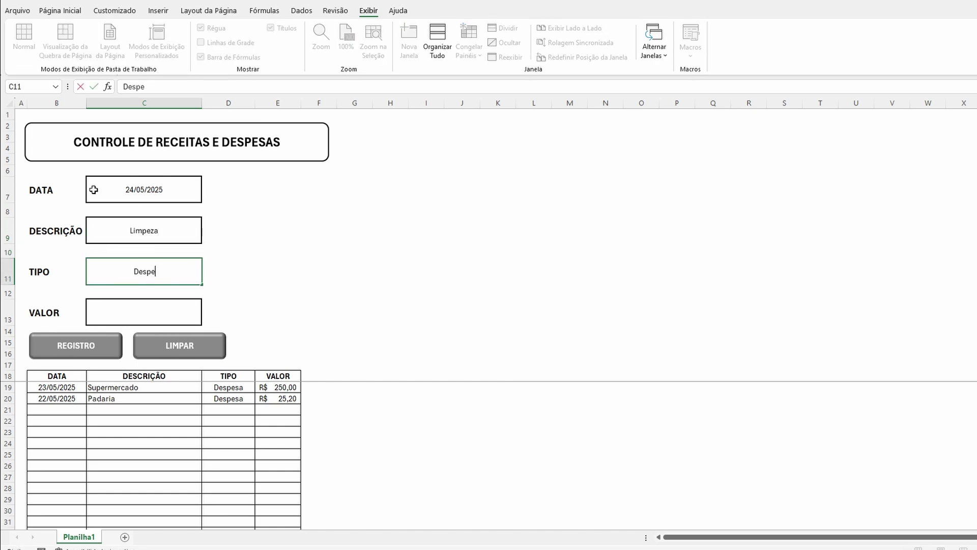
pyautogui.write('sa')
pyautogui.press('Return')
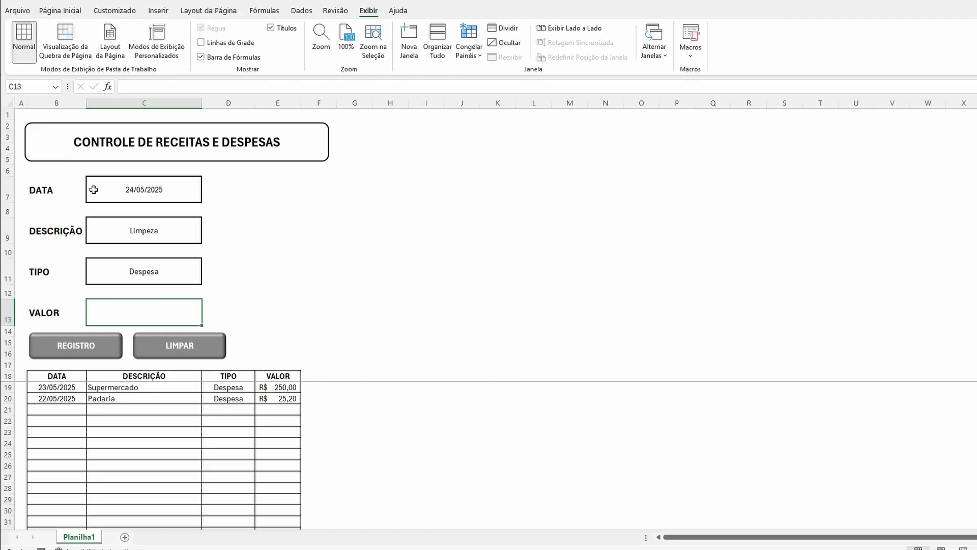
pyautogui.write('120')
pyautogui.press('Return')
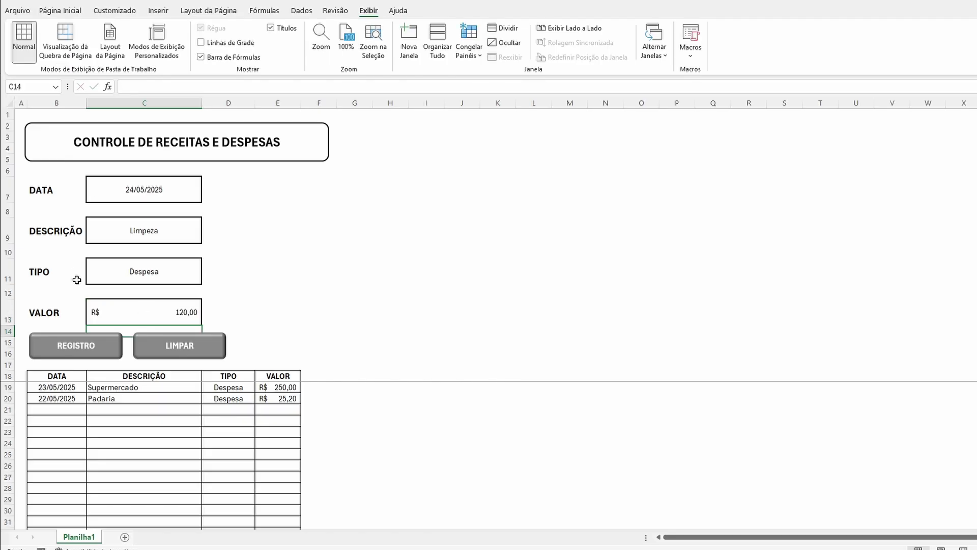
pyautogui.click(77, 345)
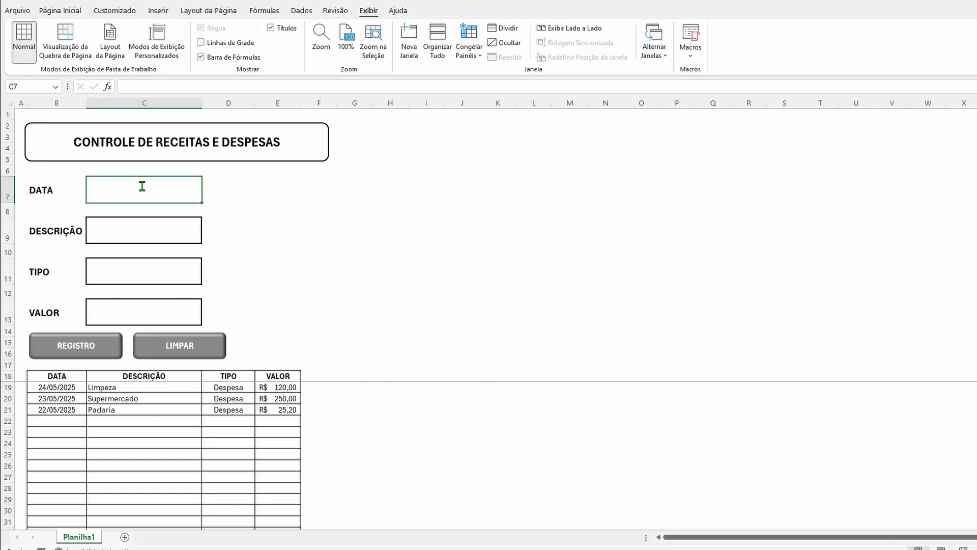
# Type test text Despesa into the form and clear it with the LIMPAR button.
pyautogui.write('Despesa')
pyautogui.press('Return')
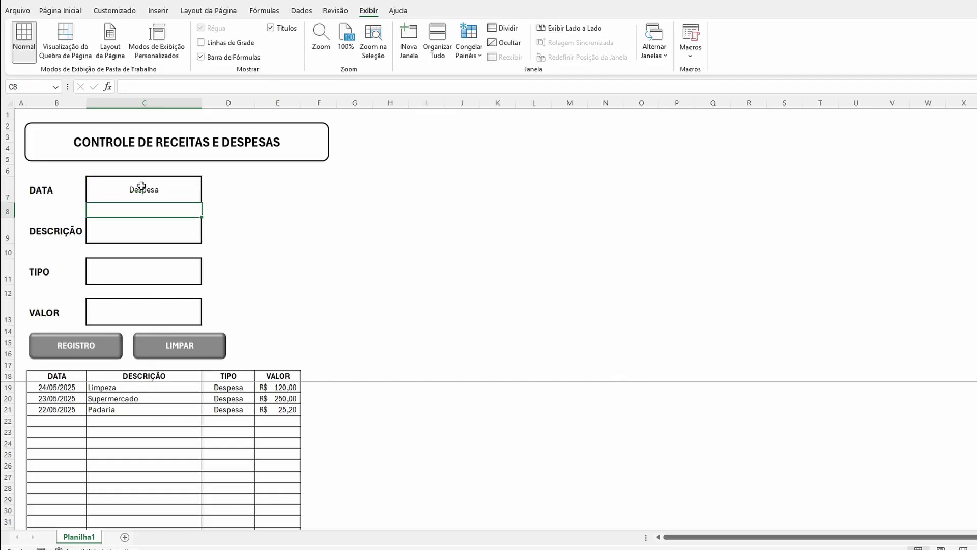
pyautogui.click(189, 351)
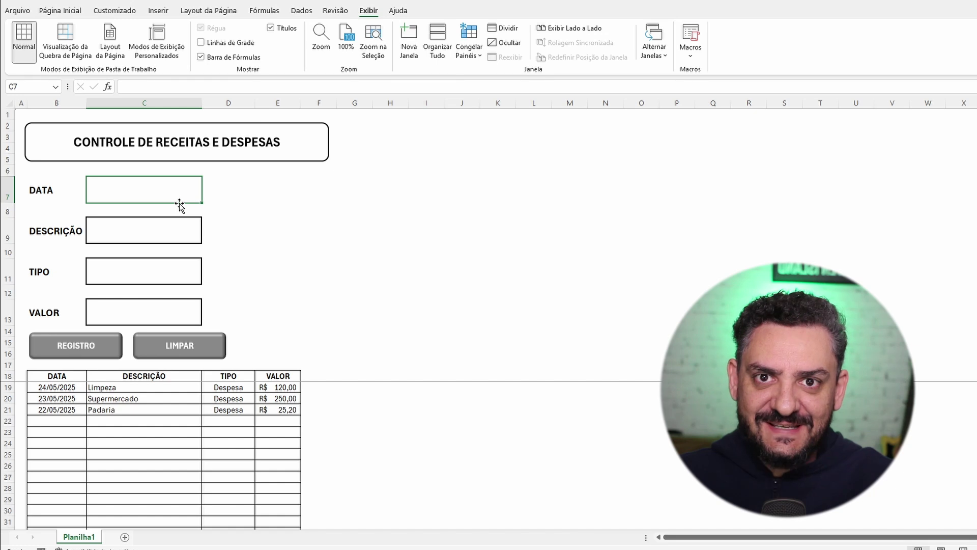
pyautogui.press('alt')
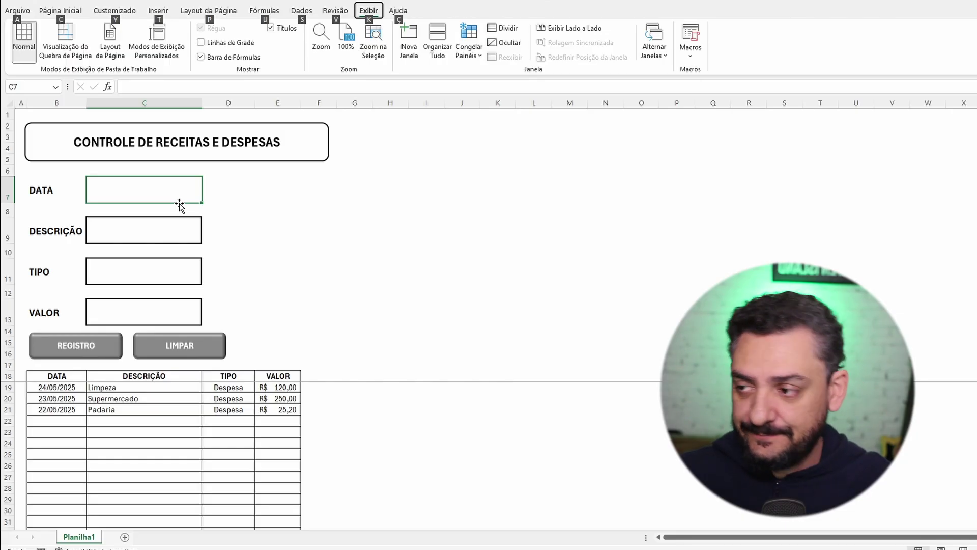
# Type DESPESA and RECEITA into E15:E16, then move the pair to H15:H16.
pyautogui.click(266, 334)
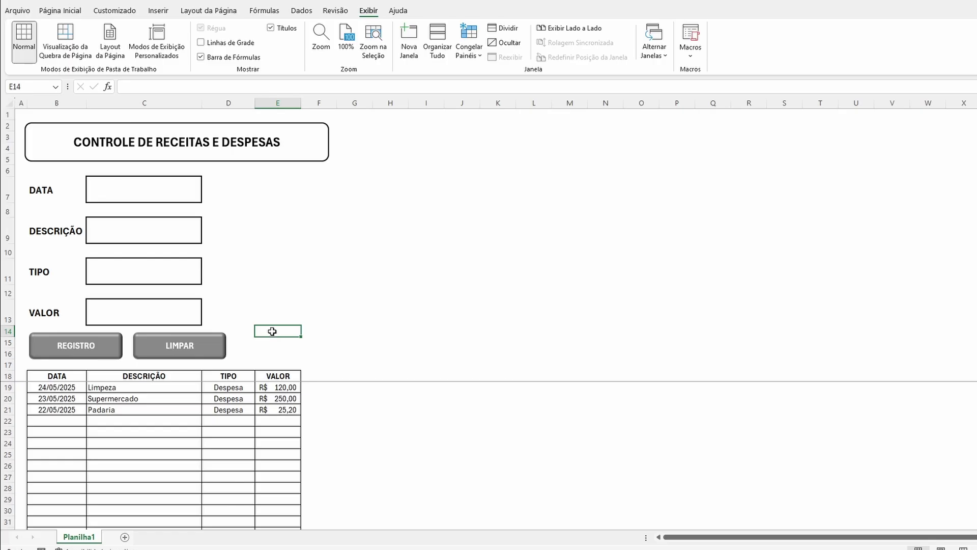
pyautogui.click(277, 340)
pyautogui.write('DESPESA')
pyautogui.press('Return')
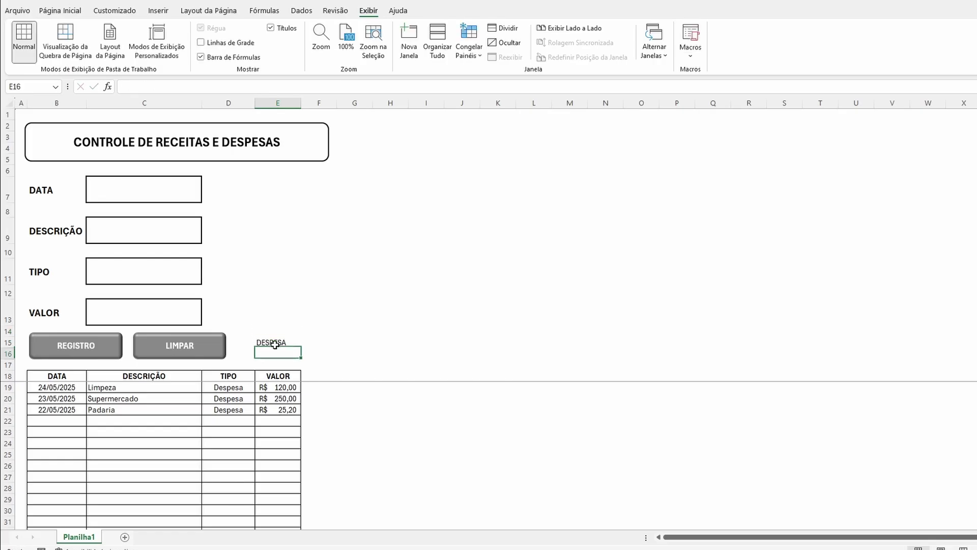
pyautogui.write('RECEITA')
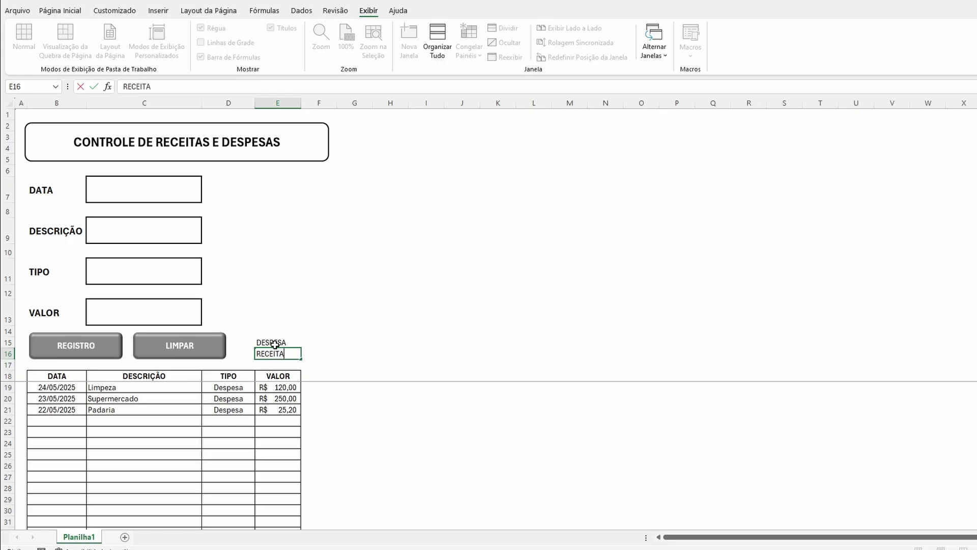
pyautogui.press('Tab')
pyautogui.press('Up')
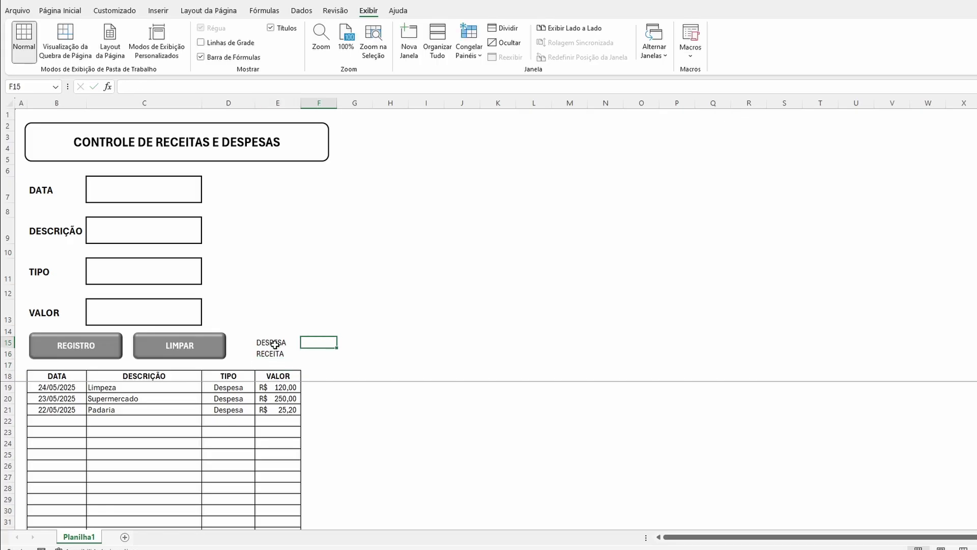
pyautogui.click(275, 344)
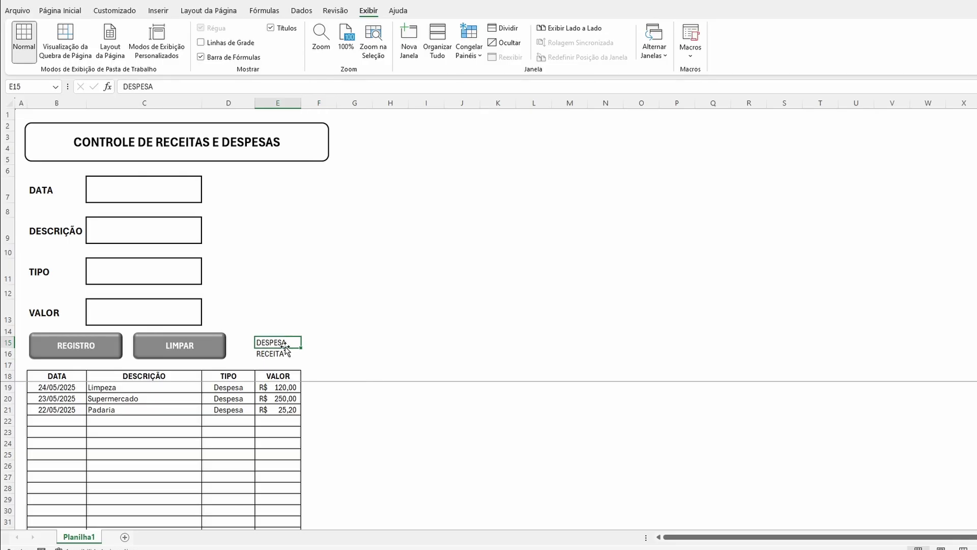
pyautogui.hotkey('shift', 'Down')
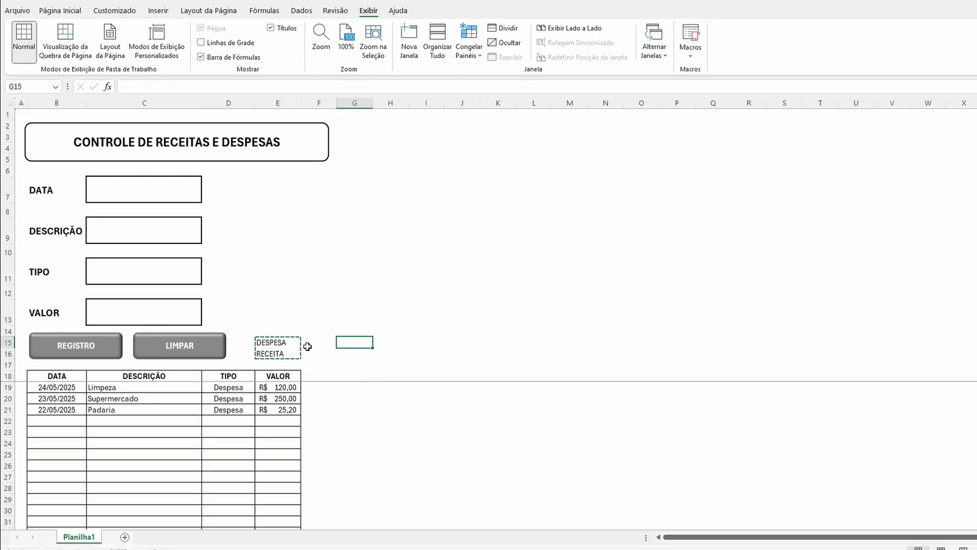
pyautogui.moveTo(307, 346); pyautogui.dragTo(424, 346)
pyautogui.press('Right')
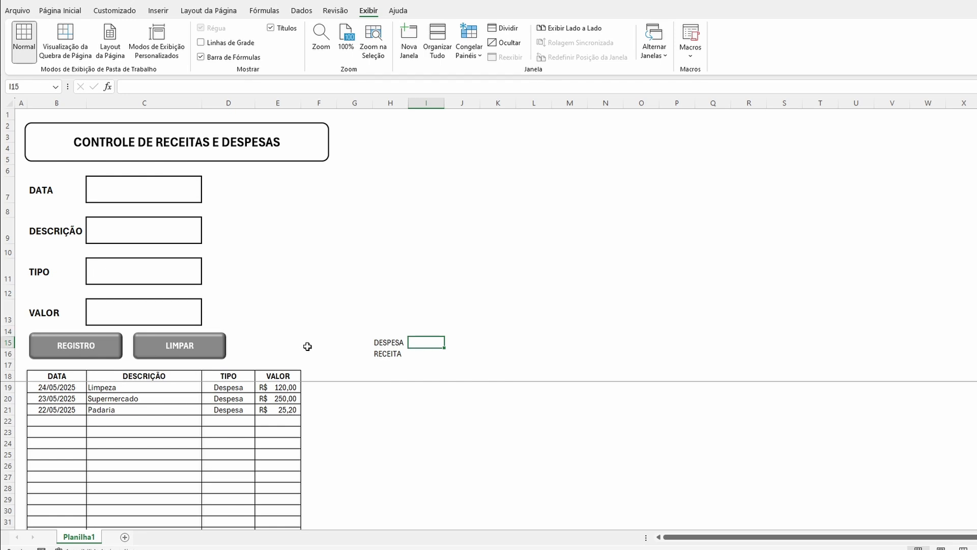
# Enter =SOMASE(D19:D103;H15;E19:E103) in I15 to total DESPESA amounts (395,2).
pyautogui.write('=so')
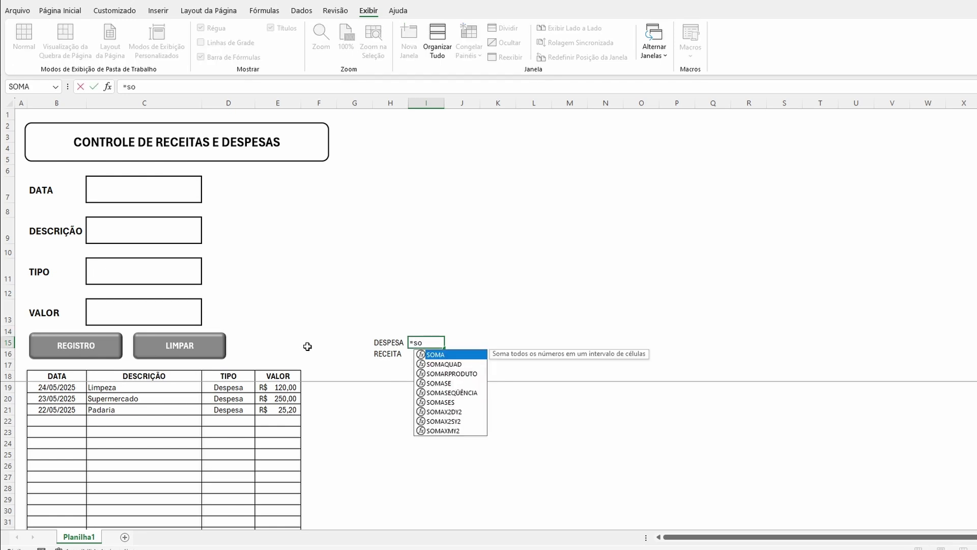
pyautogui.write('mase(')
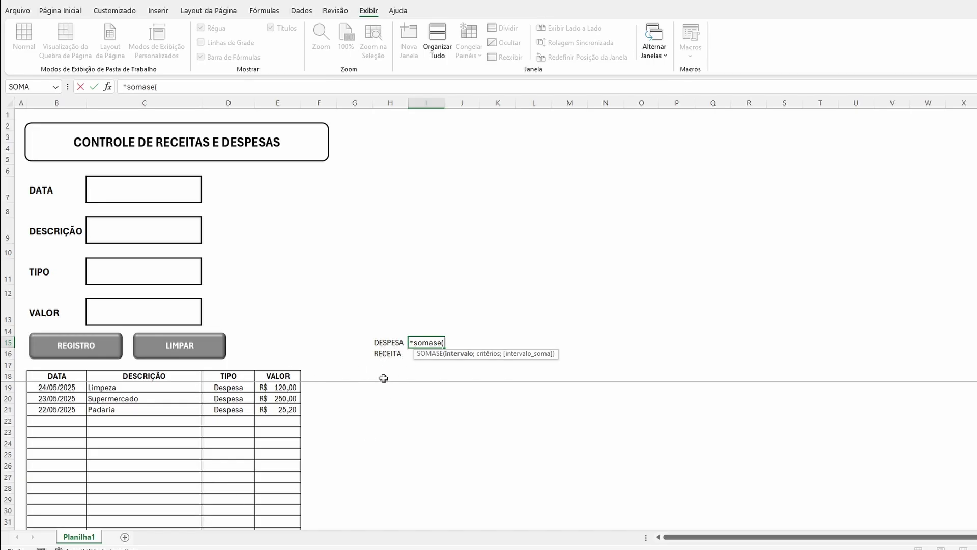
pyautogui.click(233, 389)
pyautogui.scroll(-13, 233, 389)
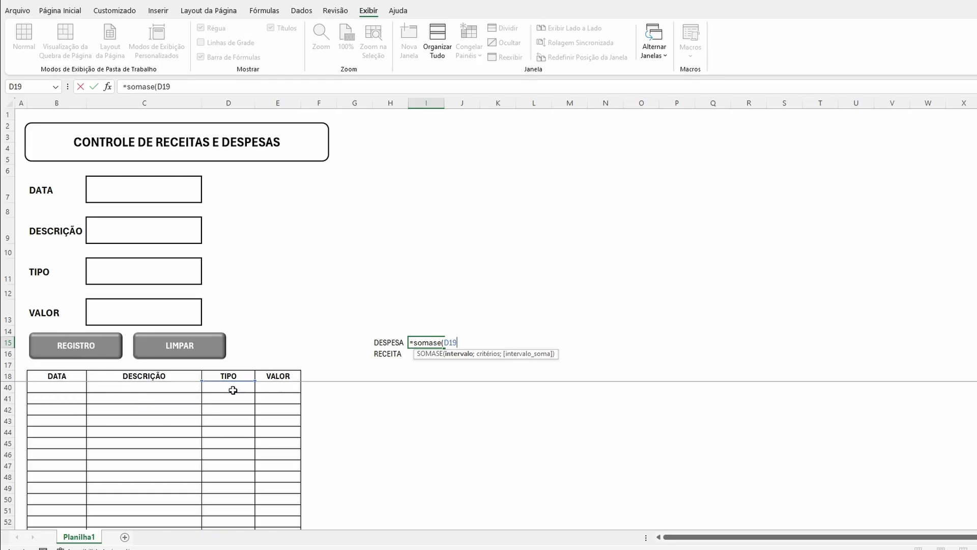
pyautogui.scroll(-14, 232, 416)
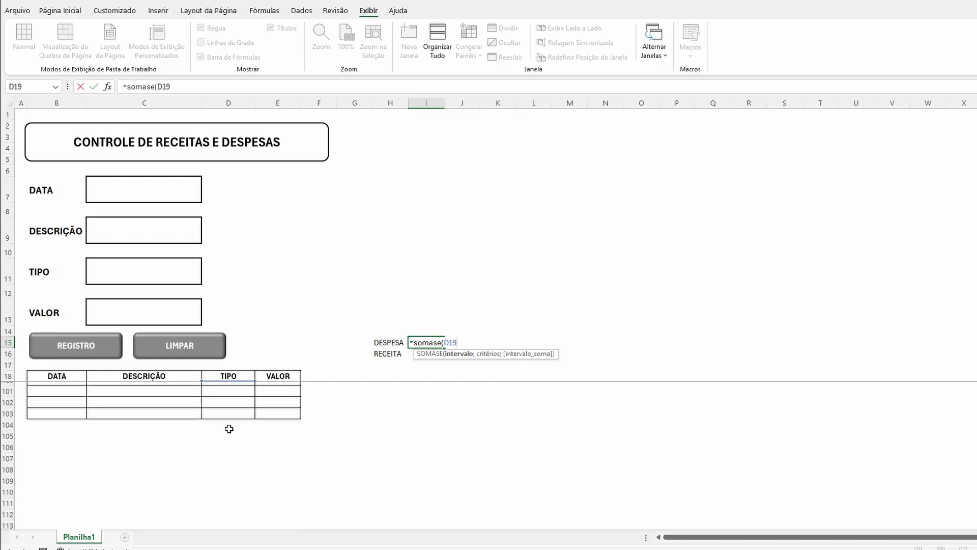
pyautogui.moveTo(232, 416); pyautogui.dragTo(230, 420)
pyautogui.write(';')
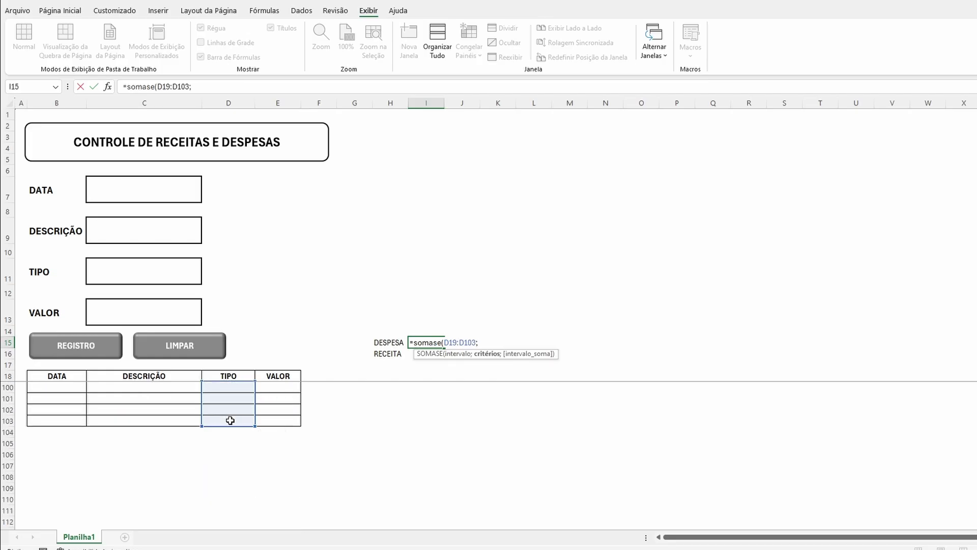
pyautogui.click(379, 343)
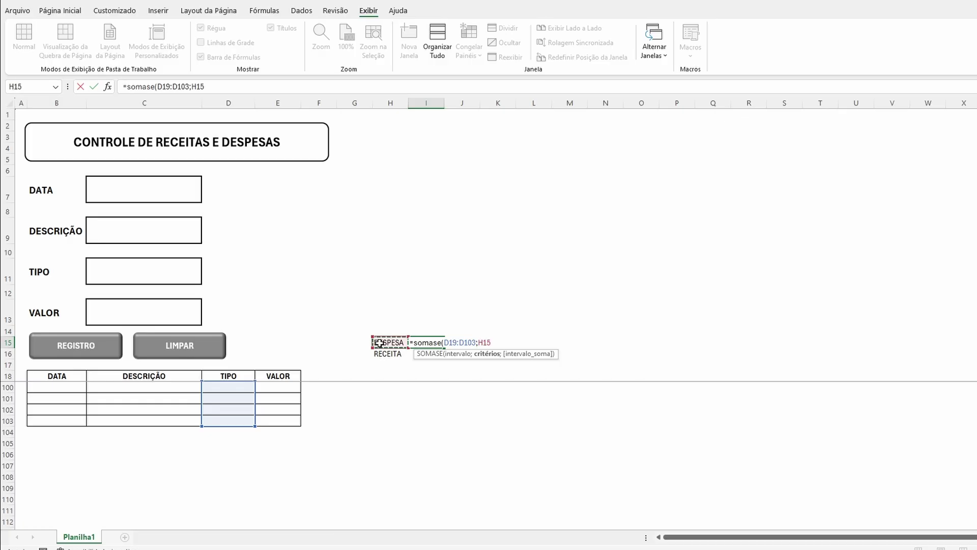
pyautogui.write(';')
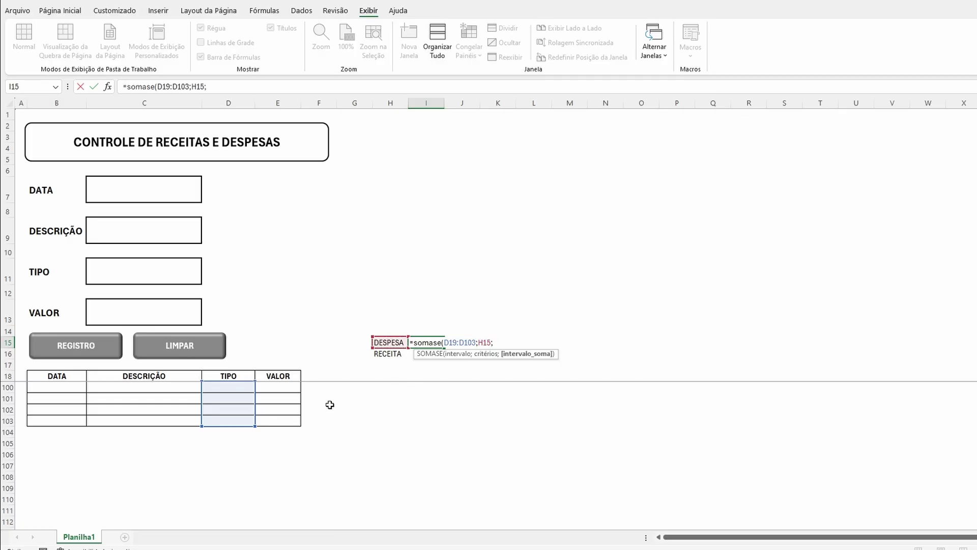
pyautogui.click(287, 418)
pyautogui.scroll(8, 286, 418)
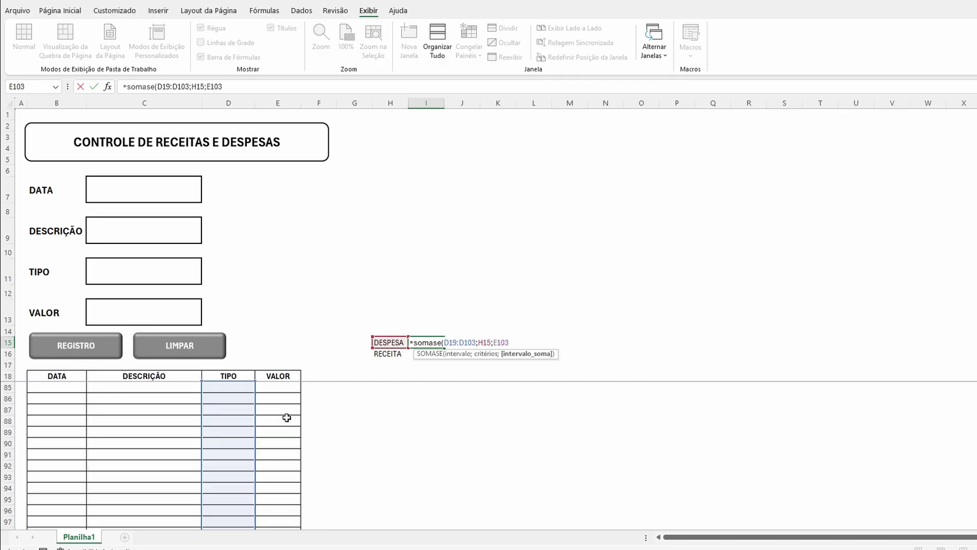
pyautogui.scroll(6, 285, 414)
pyautogui.scroll(6, 286, 414)
pyautogui.scroll(6, 281, 407)
pyautogui.scroll(1, 281, 409)
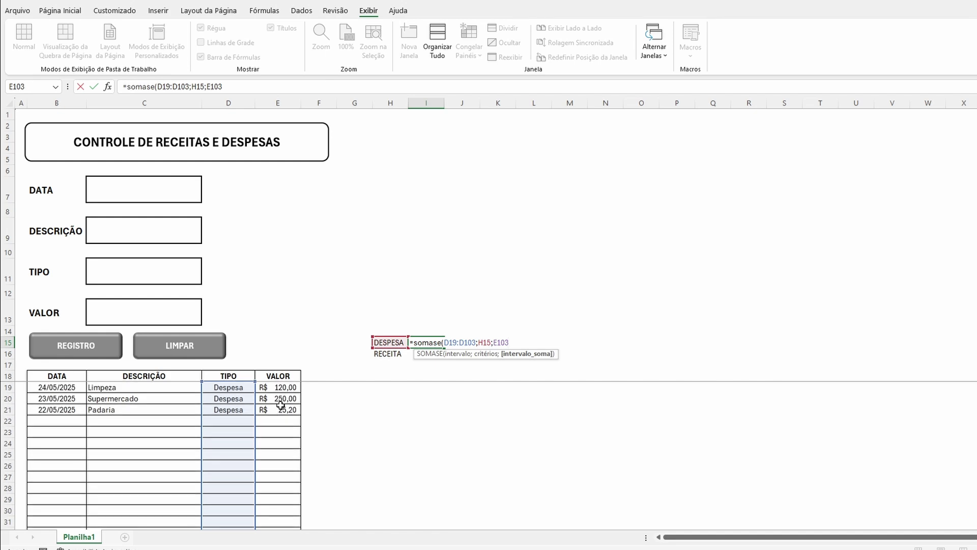
pyautogui.keyDown('shift'); pyautogui.click(279, 388); pyautogui.keyUp('shift')
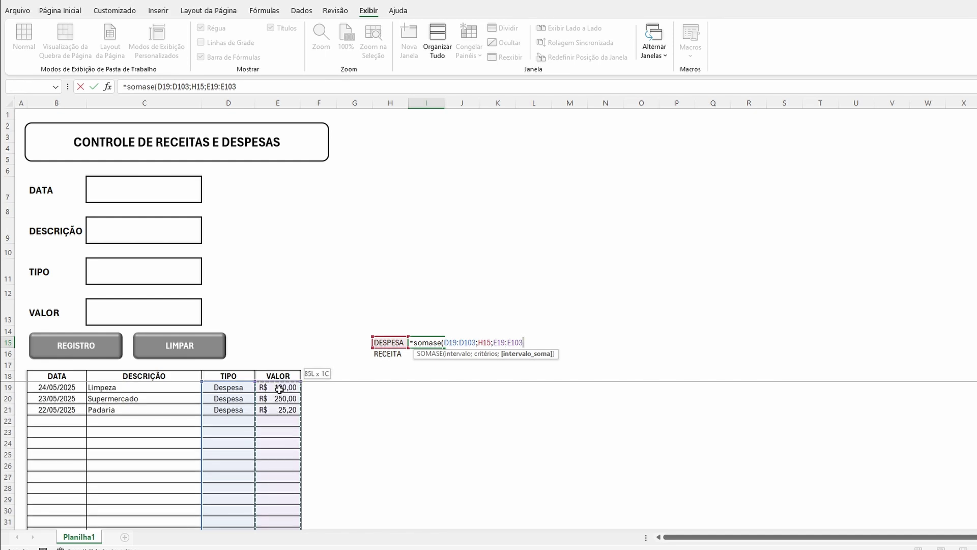
pyautogui.write(')')
pyautogui.hotkey('ctrl', 'Return')
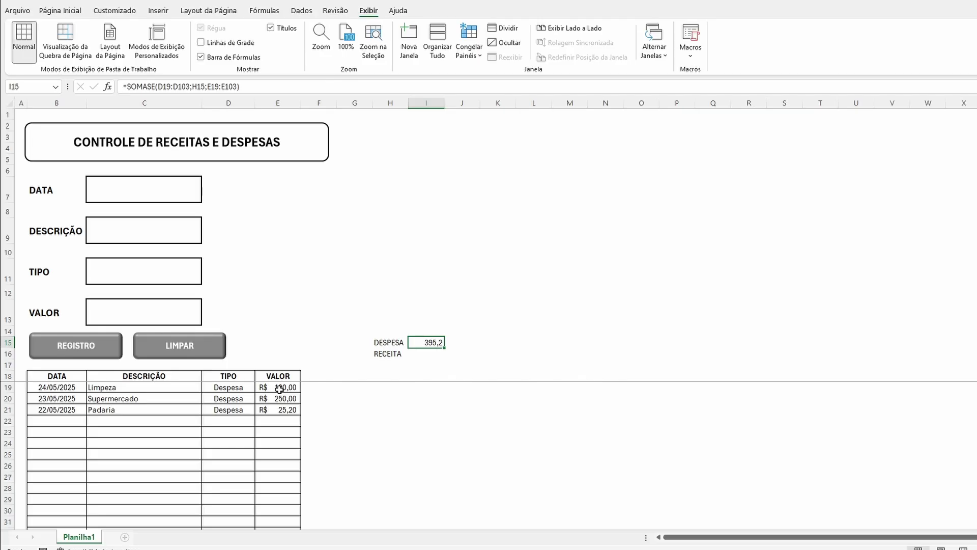
# Fill the SOMASE formula down into I16, where it shows 0.
pyautogui.press('Down')
pyautogui.hotkey('ctrl', 'd')
pyautogui.press('F2')
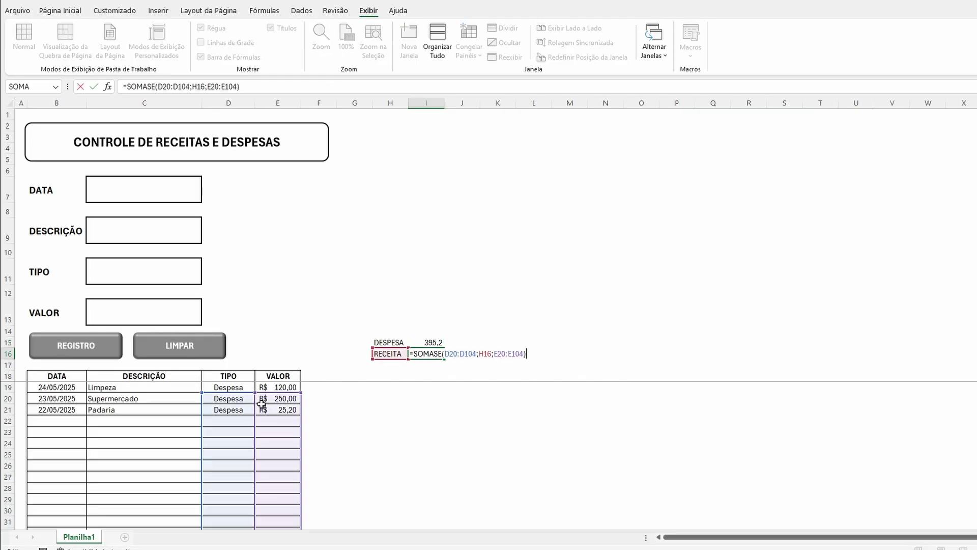
pyautogui.hotkey('shift', 'Return')
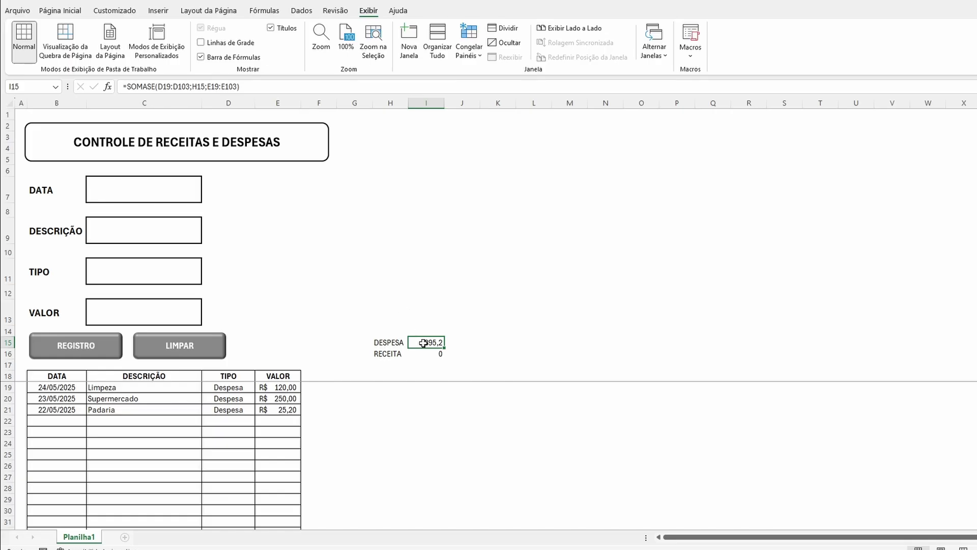
# Make the D19:D103 and E19:E103 ranges in I15 absolute references.
pyautogui.click(176, 88)
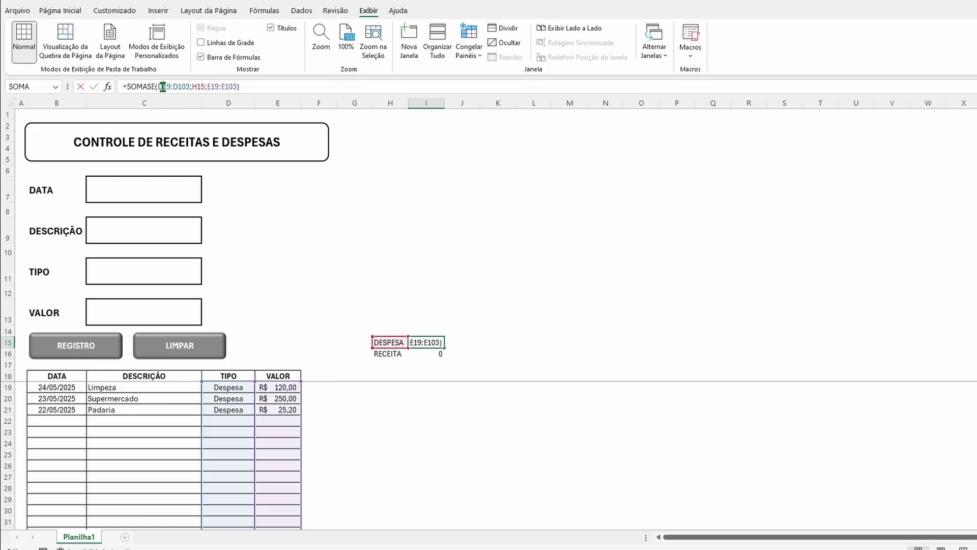
pyautogui.doubleClick(182, 88)
pyautogui.press('Escape')
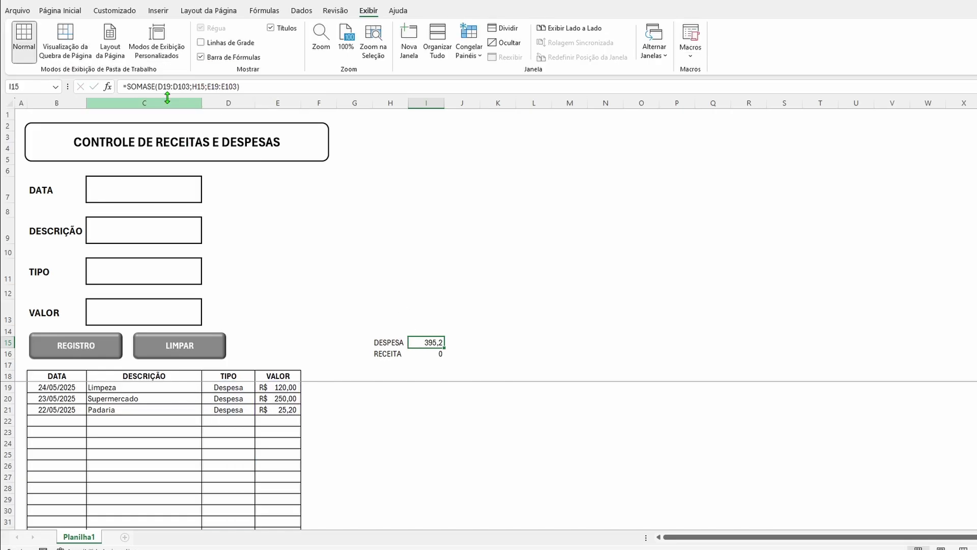
pyautogui.click(161, 88)
pyautogui.moveTo(162, 87); pyautogui.dragTo(190, 87)
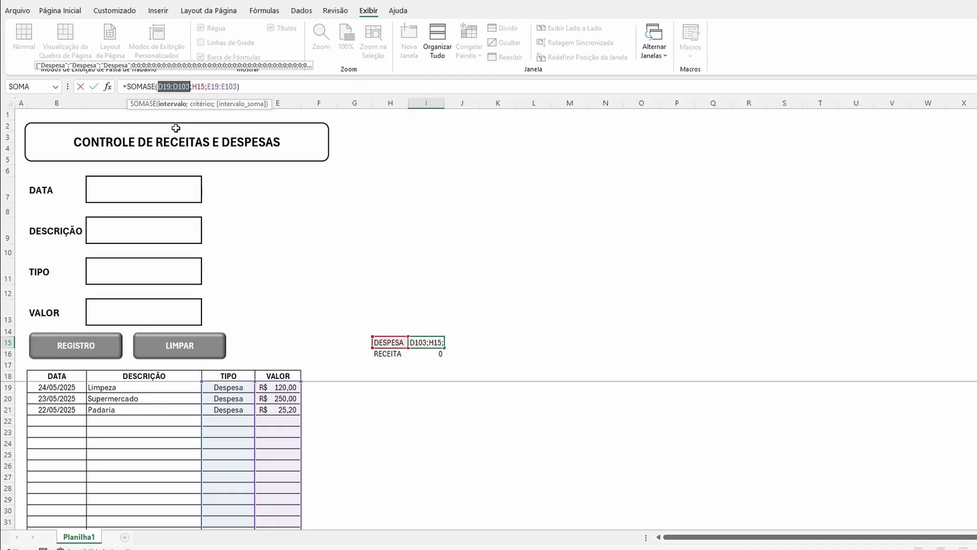
pyautogui.press('F4')
pyautogui.moveTo(224, 87); pyautogui.dragTo(253, 87)
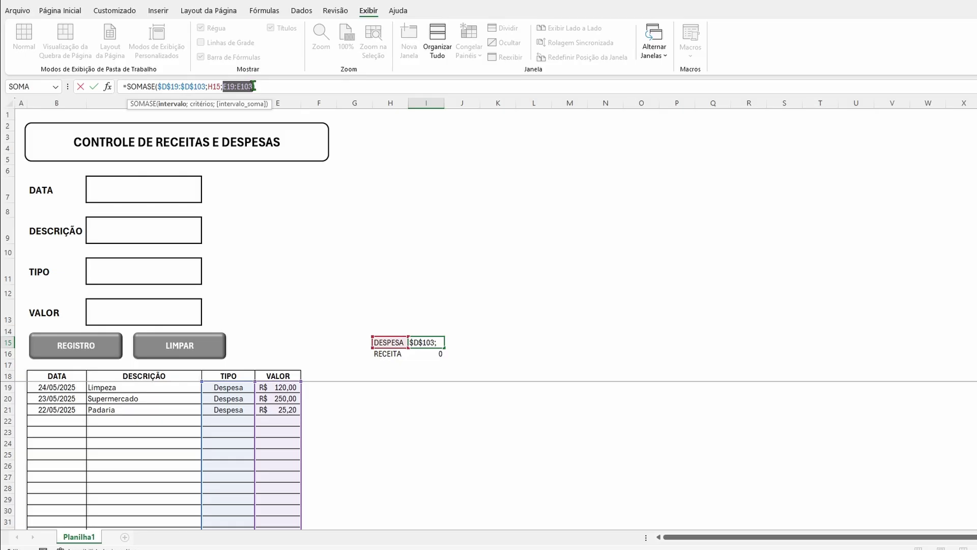
pyautogui.press('F4')
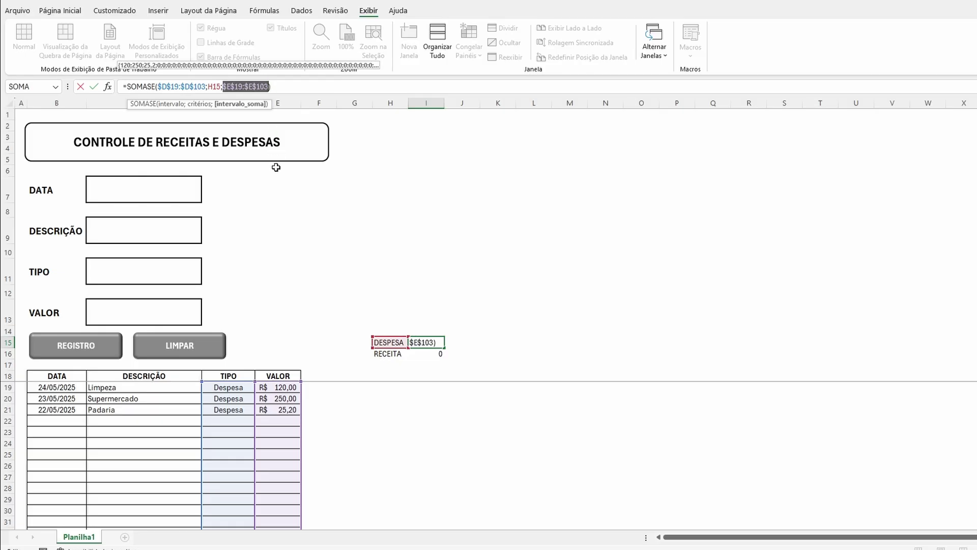
pyautogui.press('Return')
# Copy the absolute-range formula from I15 into I16 and verify both totals.
pyautogui.press('Up')
pyautogui.hotkey('ctrl', 'c')
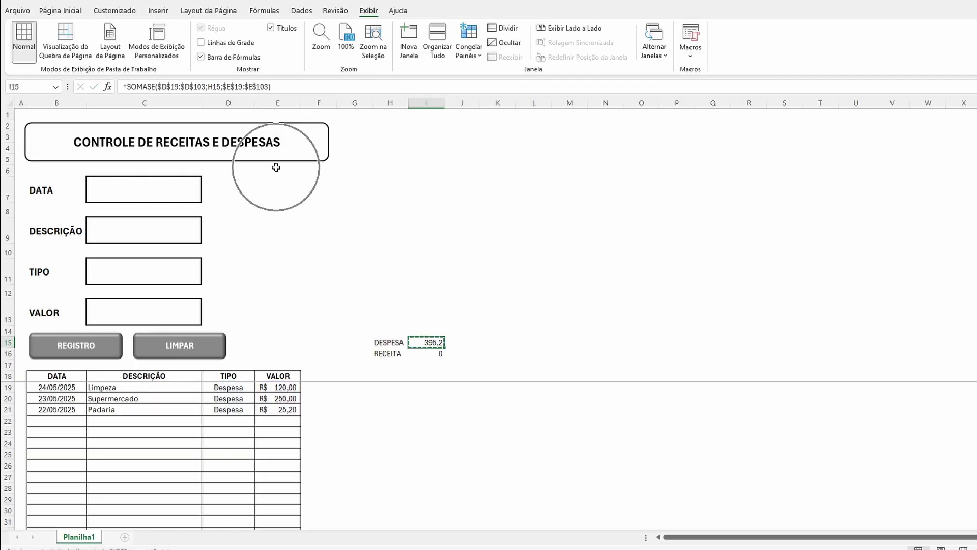
pyautogui.press('Down')
pyautogui.hotkey('ctrl', 'v')
pyautogui.press('Escape')
pyautogui.press('Up')
pyautogui.press('Down')
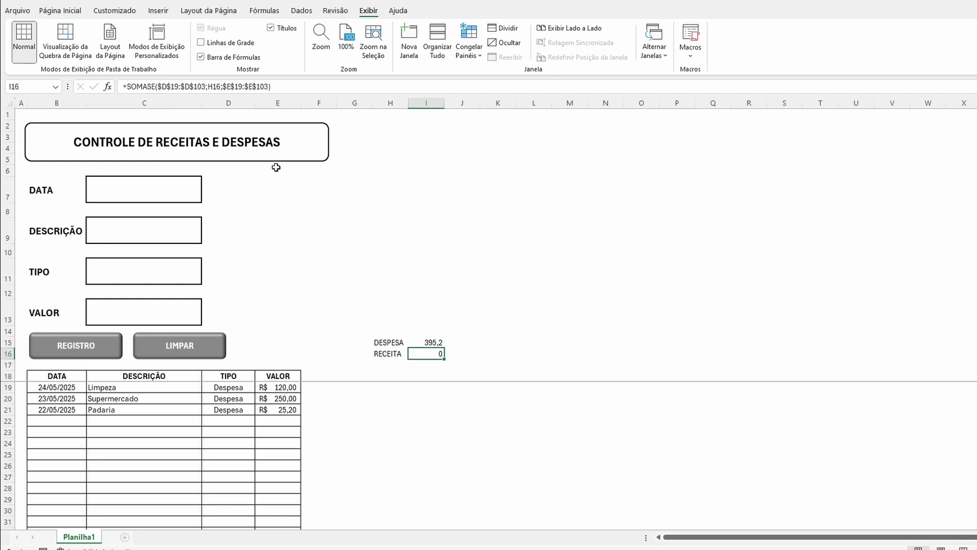
pyautogui.press('Up')
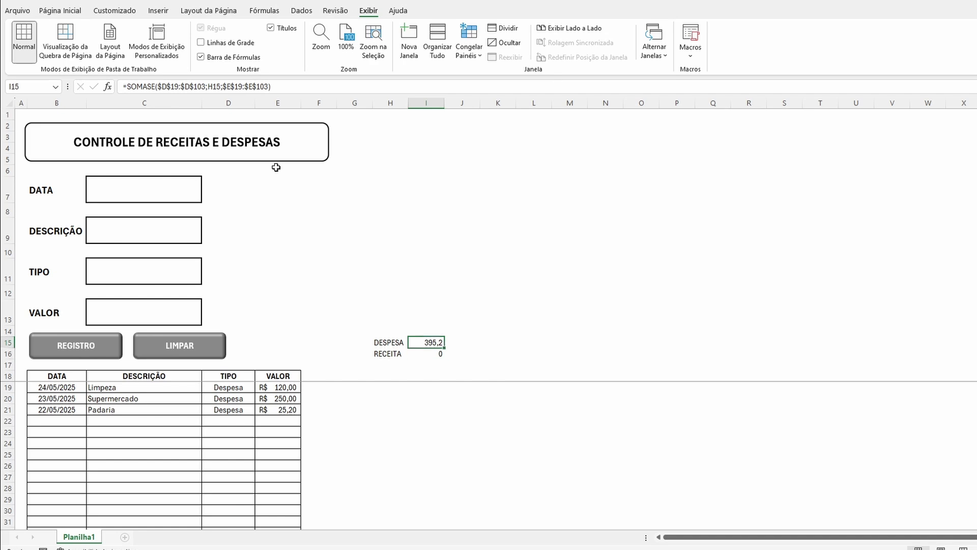
pyautogui.press('F2')
pyautogui.press('Escape')
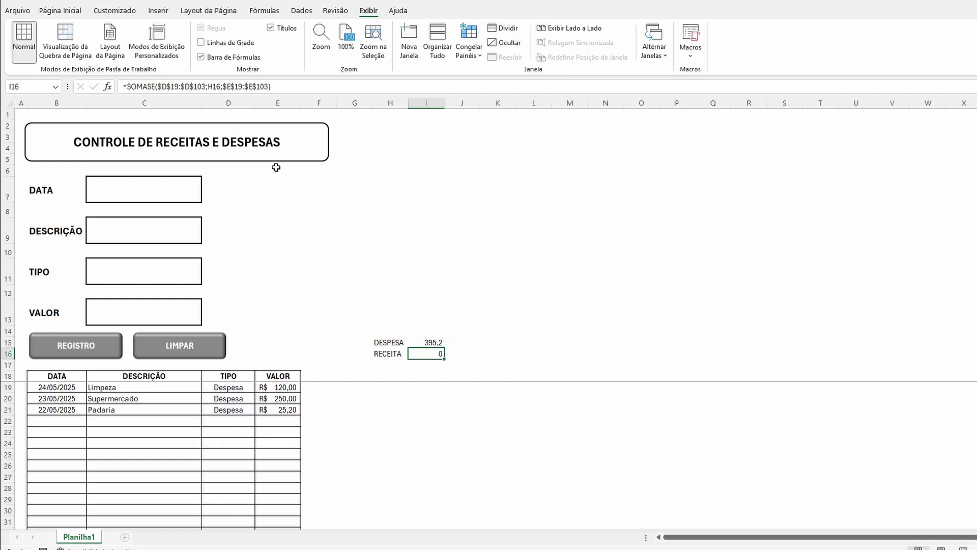
pyautogui.press('F2')
pyautogui.press('Escape')
pyautogui.press('F2')
pyautogui.press('Escape')
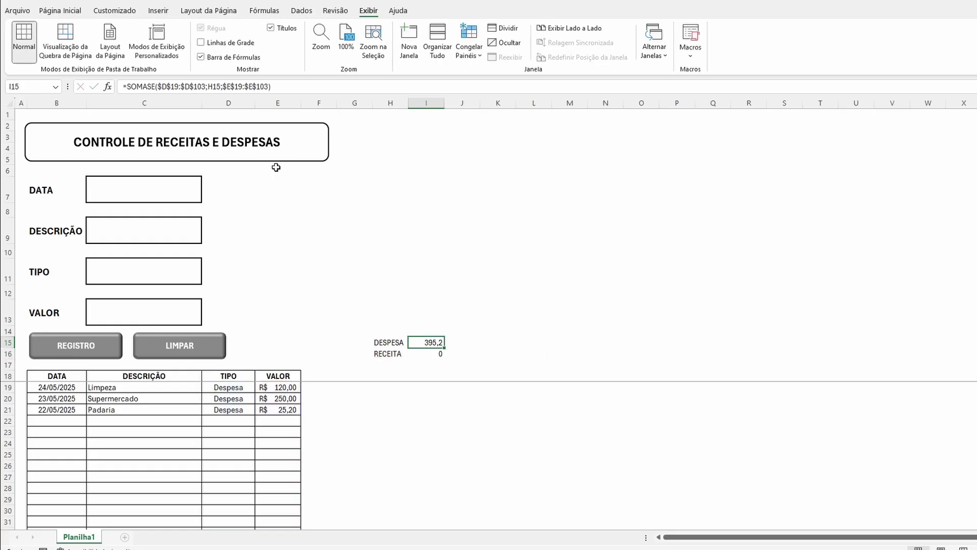
pyautogui.press('Right')
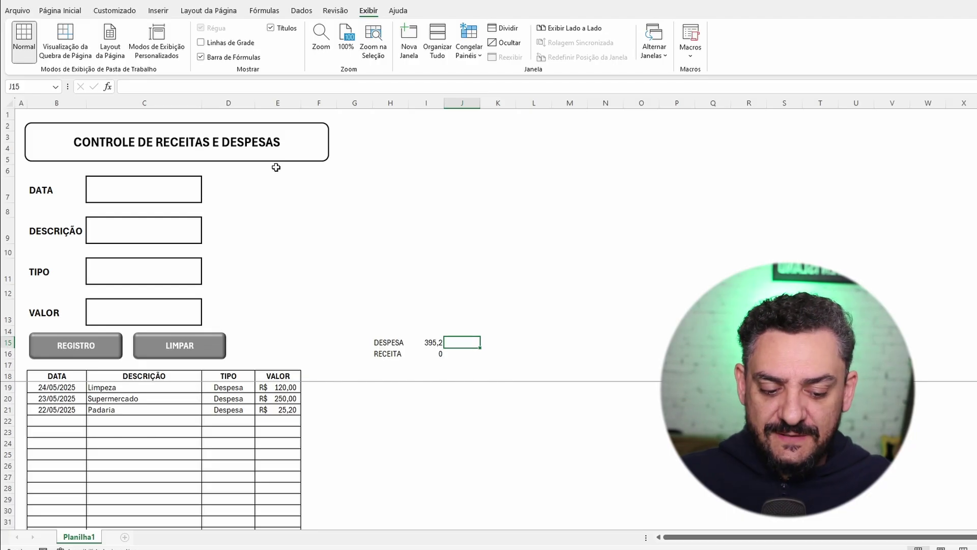
# Enter the share formula =I15/SOMA(I15:I16) in J15.
pyautogui.write('=')
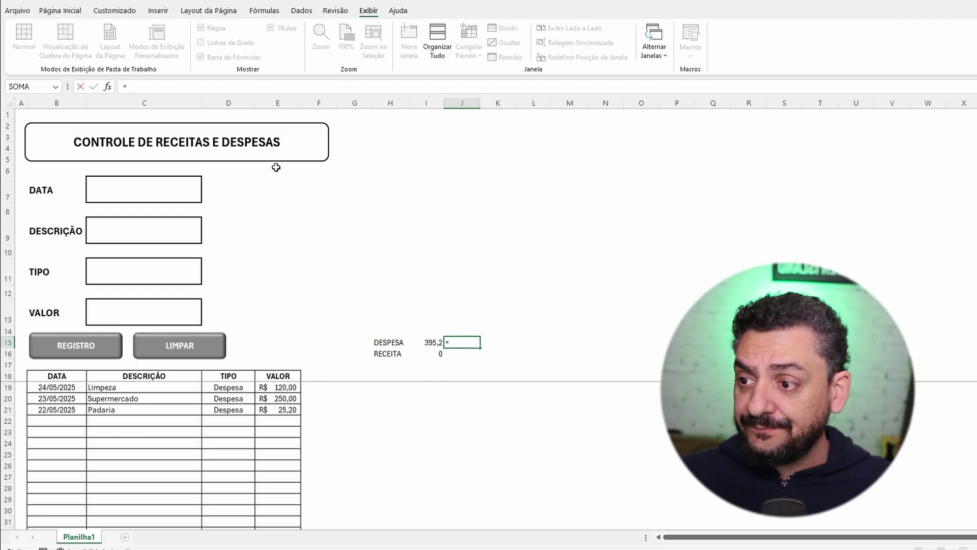
pyautogui.press('Left')
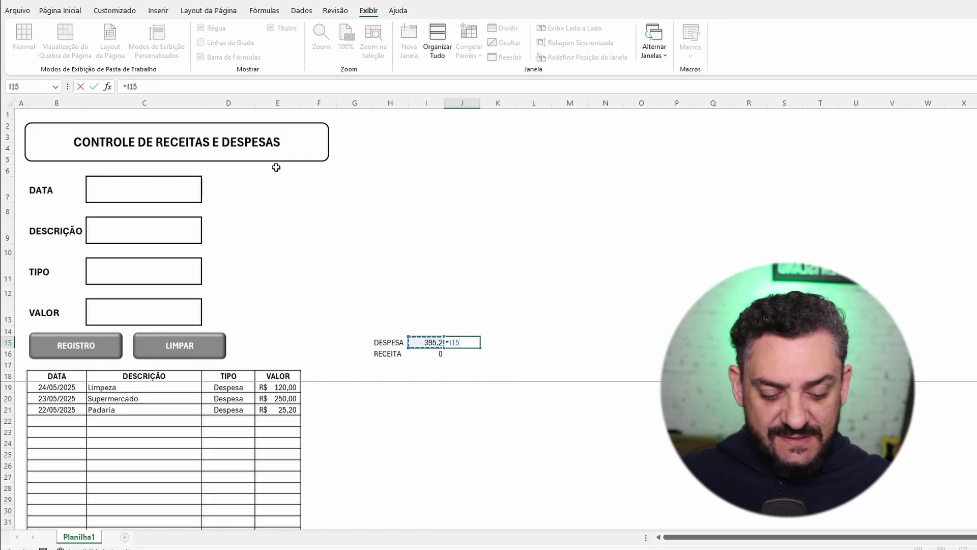
pyautogui.write('/soma')
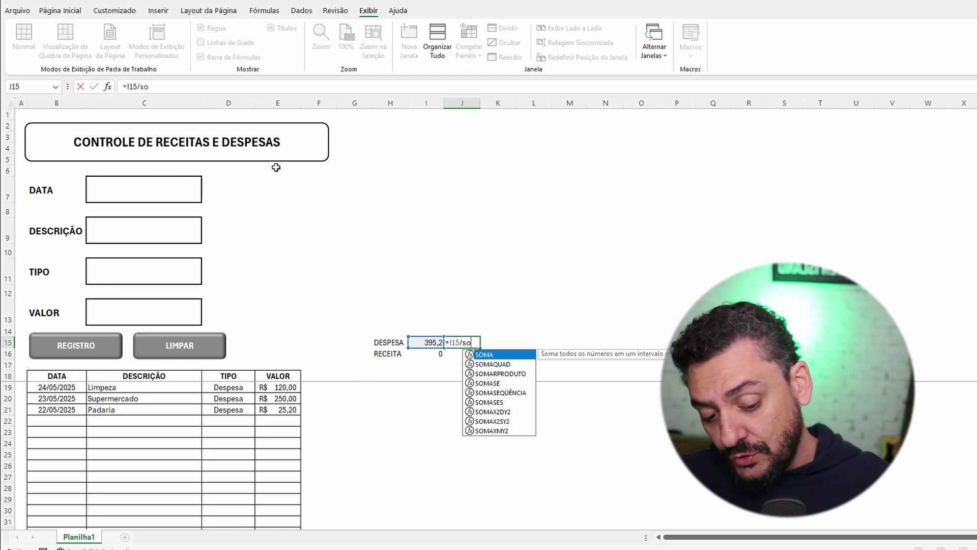
pyautogui.write('(')
pyautogui.press('Left')
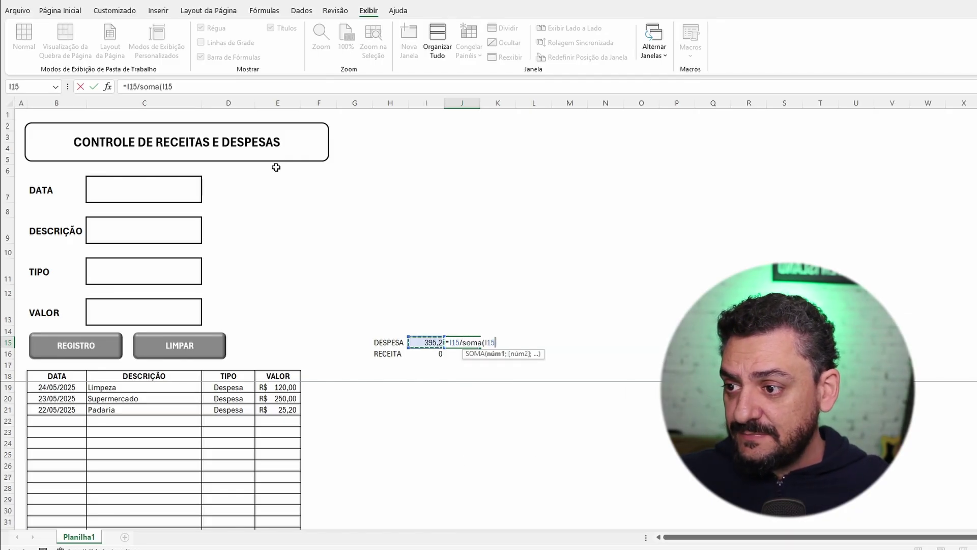
pyautogui.hotkey('shift', 'Down')
pyautogui.write(')')
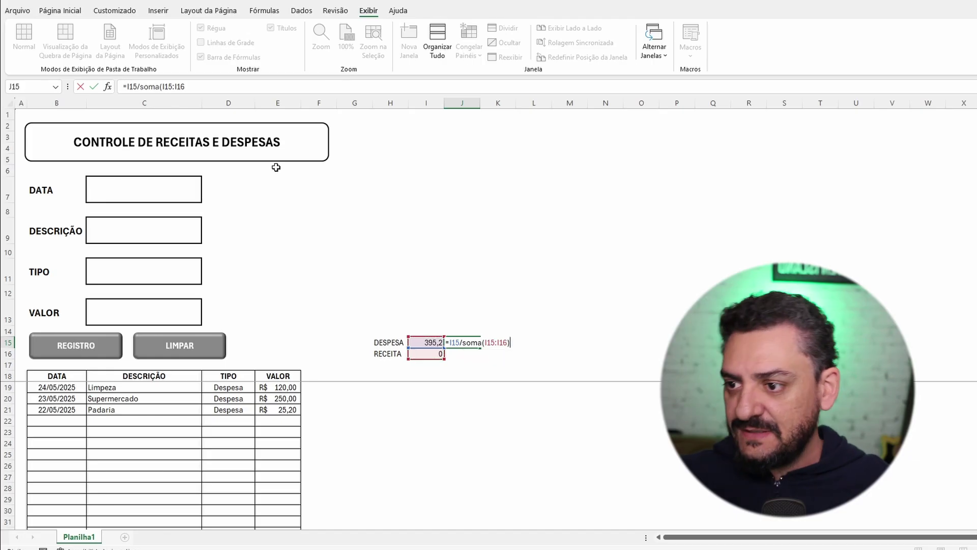
pyautogui.press('Return')
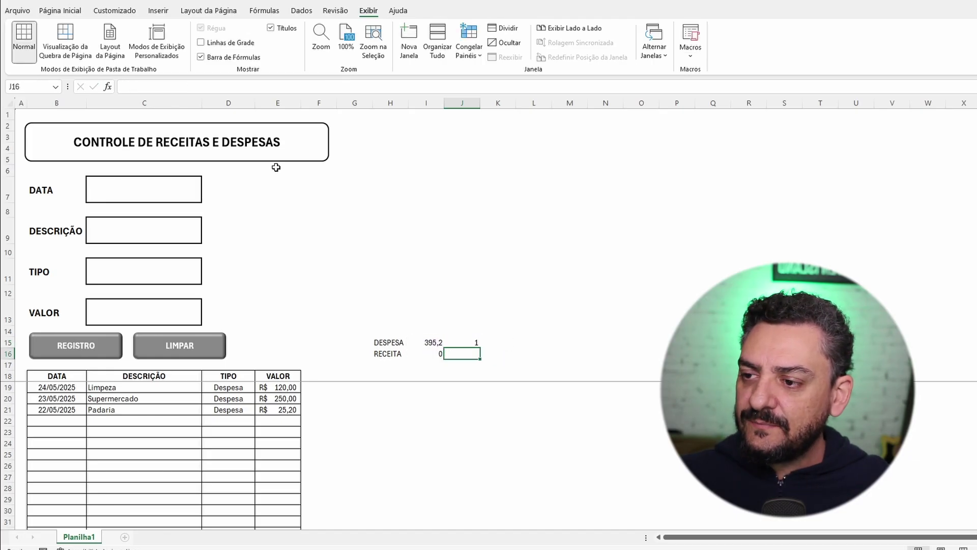
# Lock the totals range as $I$15:$I$16 and copy the formula to J16.
pyautogui.press('Up')
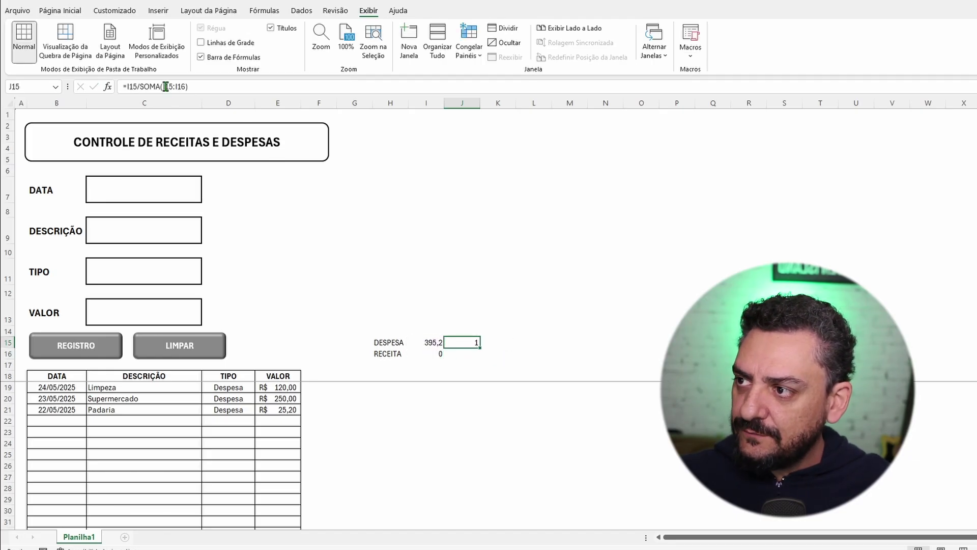
pyautogui.moveTo(166, 87); pyautogui.dragTo(184, 87)
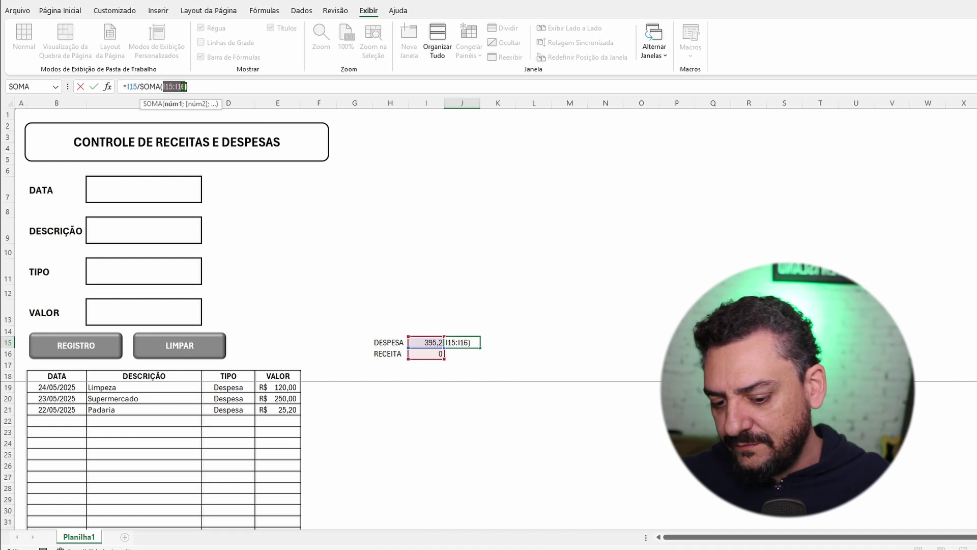
pyautogui.press('F4')
pyautogui.hotkey('ctrl', 'Return')
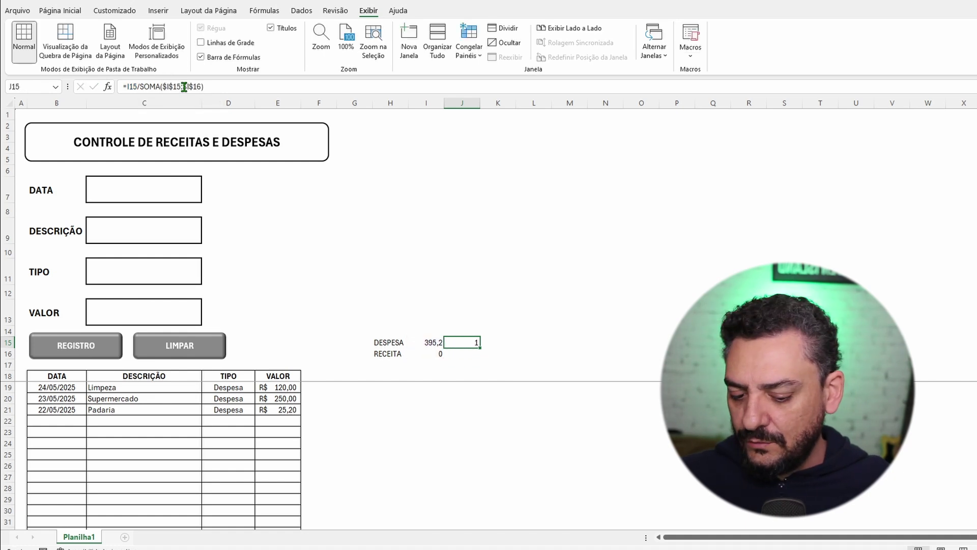
pyautogui.hotkey('ctrl', 'c')
pyautogui.press('Down')
pyautogui.hotkey('ctrl', 'v')
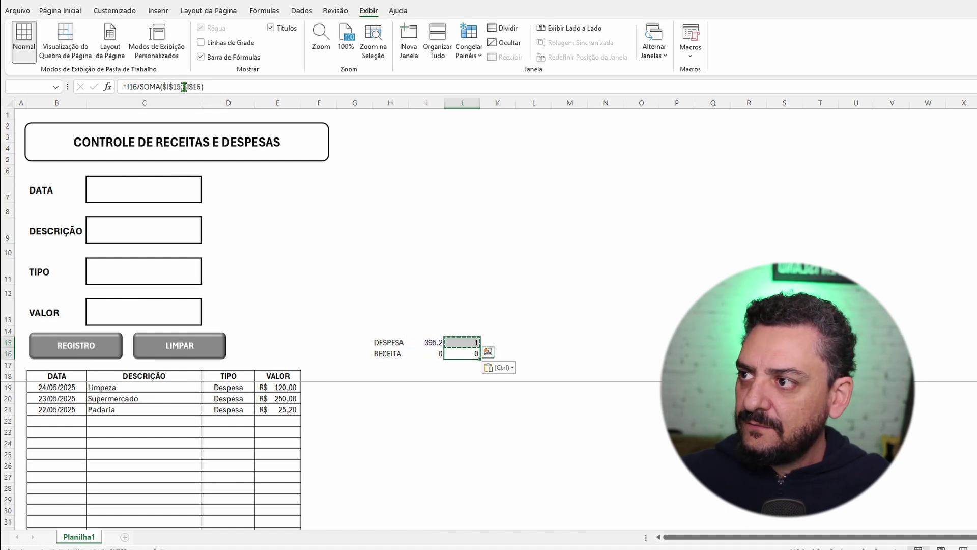
# Format J15:J16 as percentages and check the RECEITA row formulas.
pyautogui.click(75, 13)
pyautogui.hotkey('shift', 'Up')
pyautogui.click(494, 50)
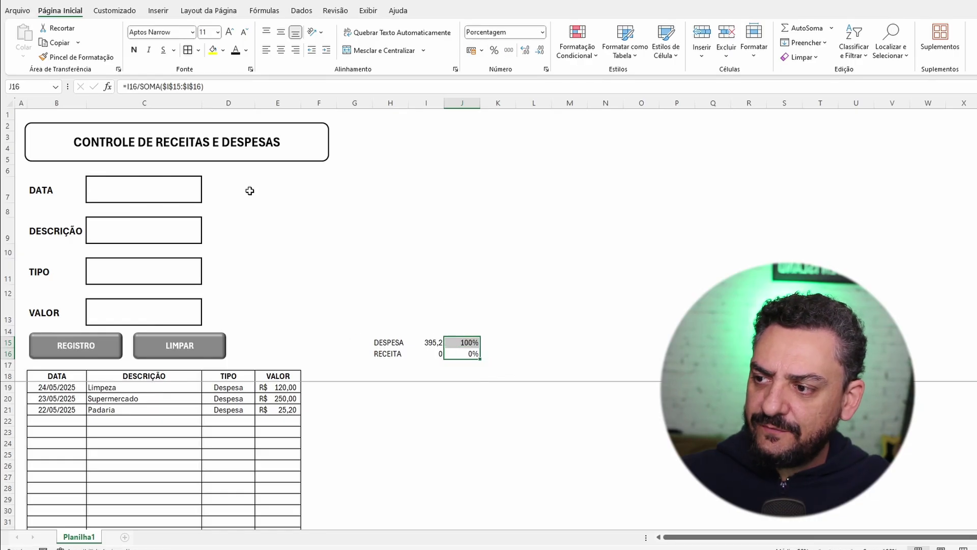
pyautogui.click(402, 352)
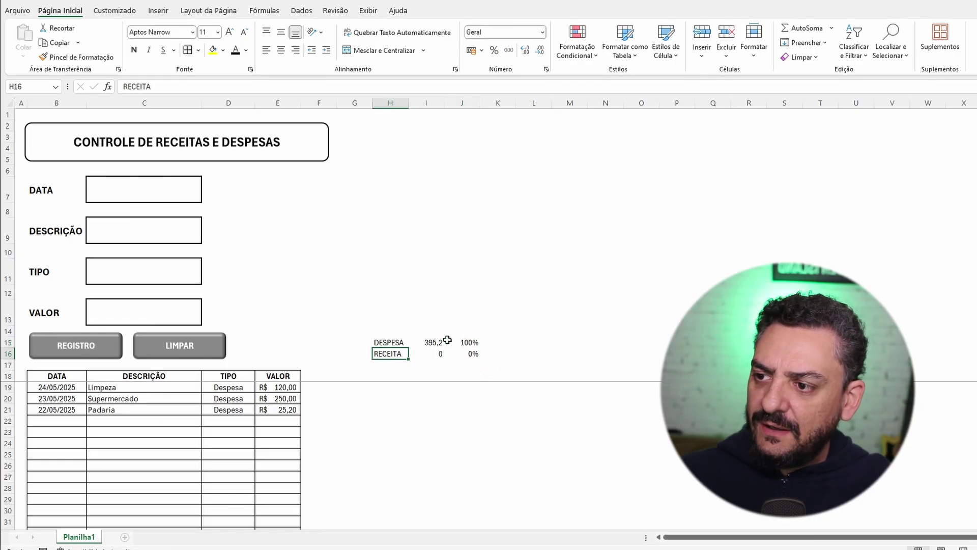
pyautogui.click(455, 351)
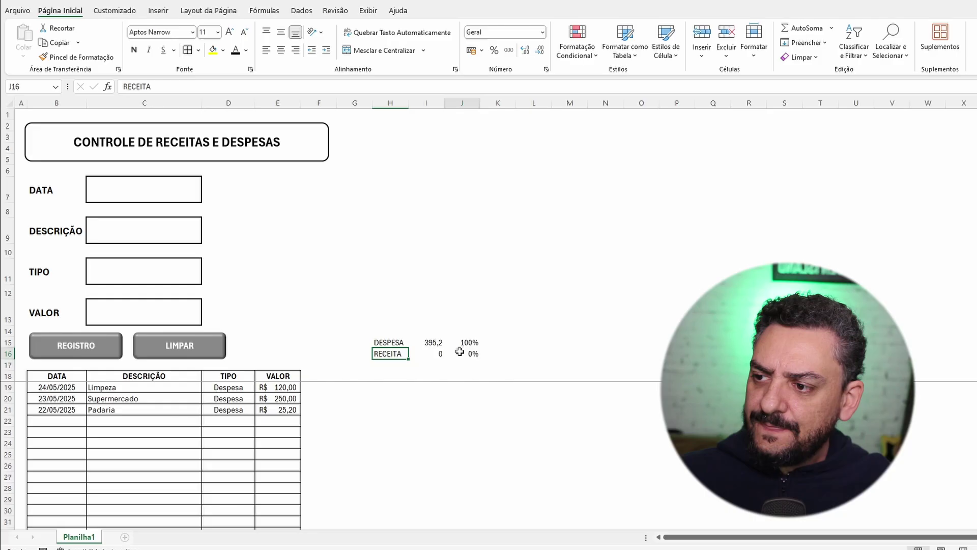
pyautogui.click(416, 350)
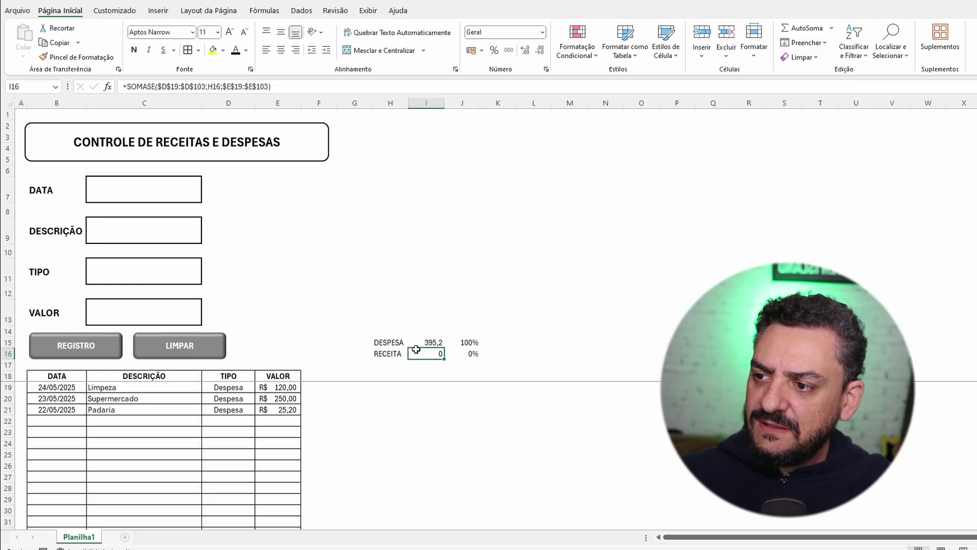
pyautogui.click(214, 423)
# Enter Receita, Salário and date 10/05/2025 into row 22.
pyautogui.write('Re')
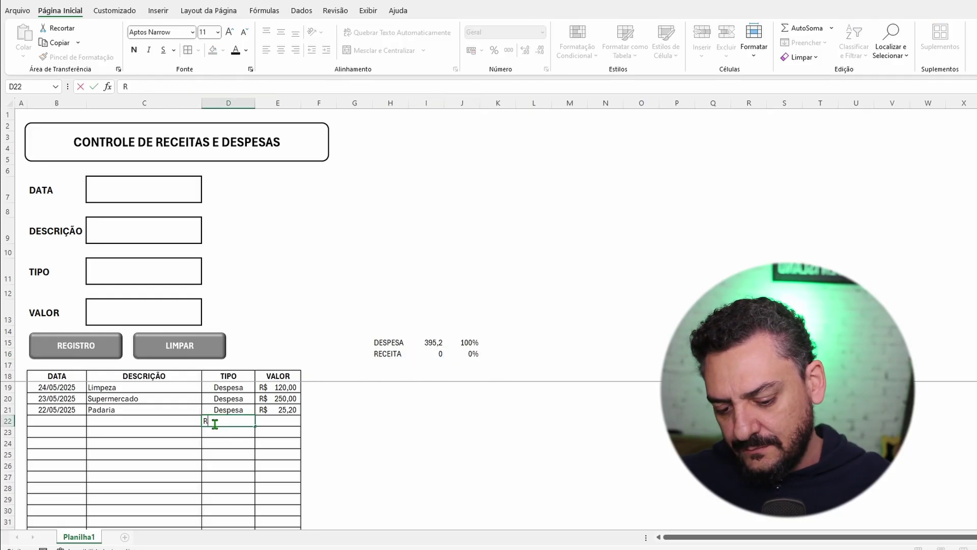
pyautogui.write('ceita')
pyautogui.press('Left')
pyautogui.write('Salár')
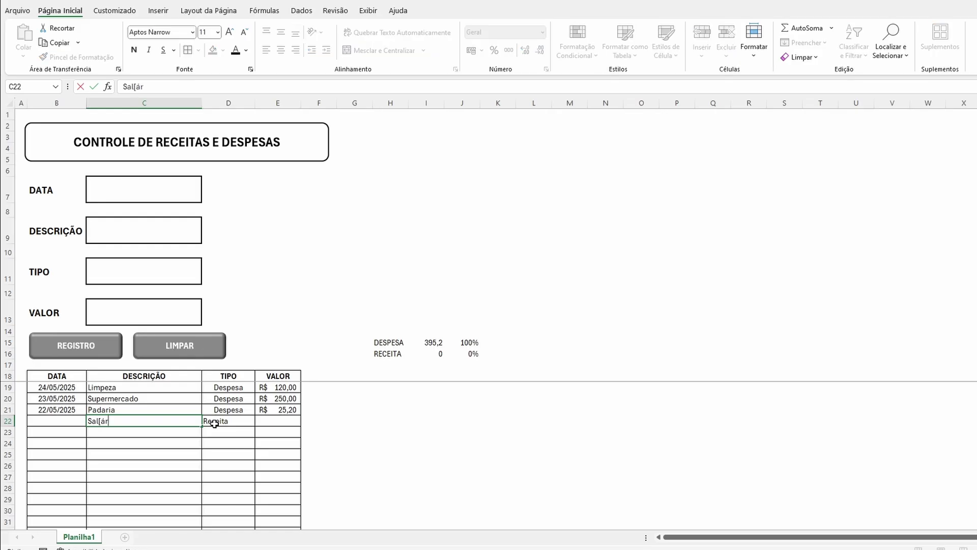
pyautogui.press('Left')
pyautogui.write('10052025')
pyautogui.hotkey('shift', 'Right')
pyautogui.hotkey('shift', 'Right')
pyautogui.hotkey('shift', 'Right')
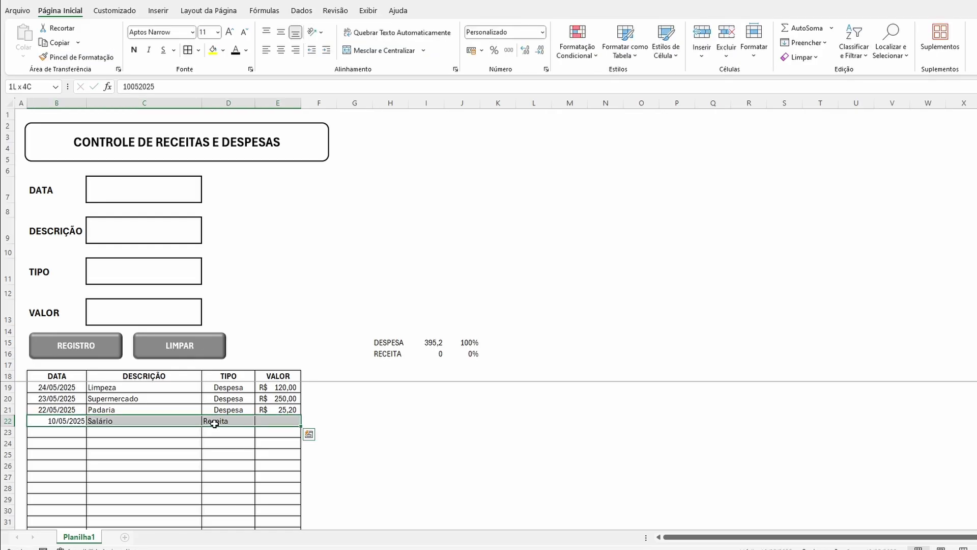
# Adjust row 22's alignment, enter 5000 as the value, and select H15:H16 plus J15:J16.
pyautogui.click(281, 50)
pyautogui.hotkey('ctrl', 'z')
pyautogui.click(278, 420)
pyautogui.write('5000')
pyautogui.hotkey('ctrl', 'Return')
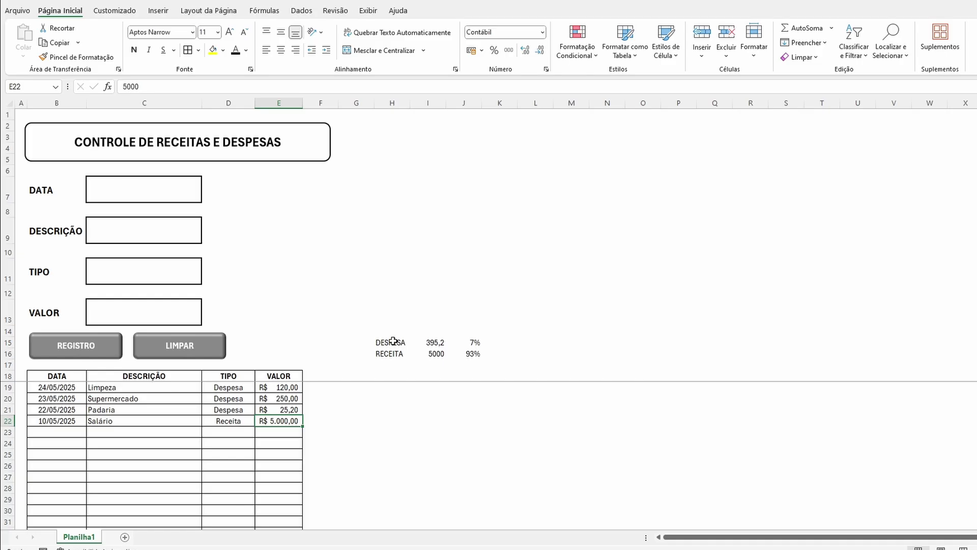
pyautogui.moveTo(393, 341); pyautogui.dragTo(391, 352)
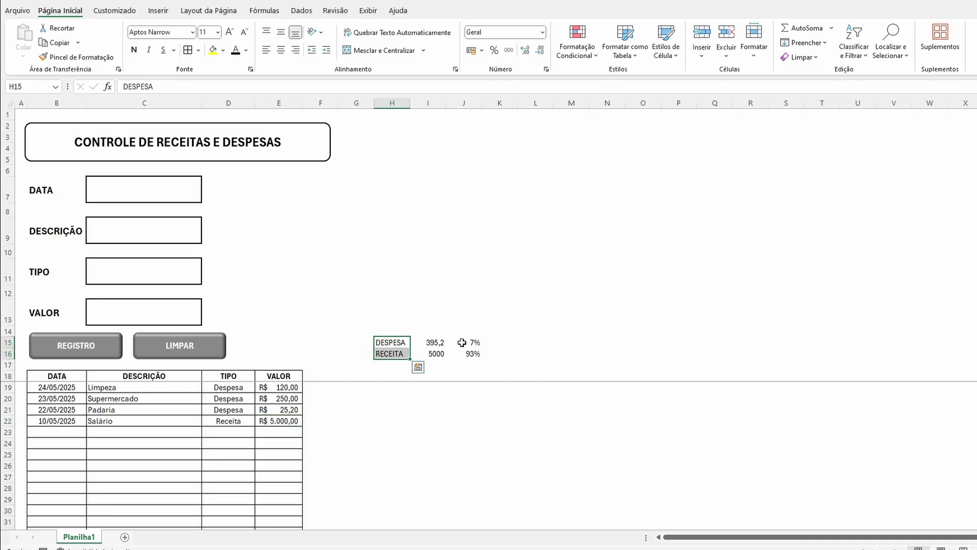
pyautogui.keyDown('ctrl'); pyautogui.moveTo(466, 342); pyautogui.dragTo(466, 351); pyautogui.keyUp('ctrl')
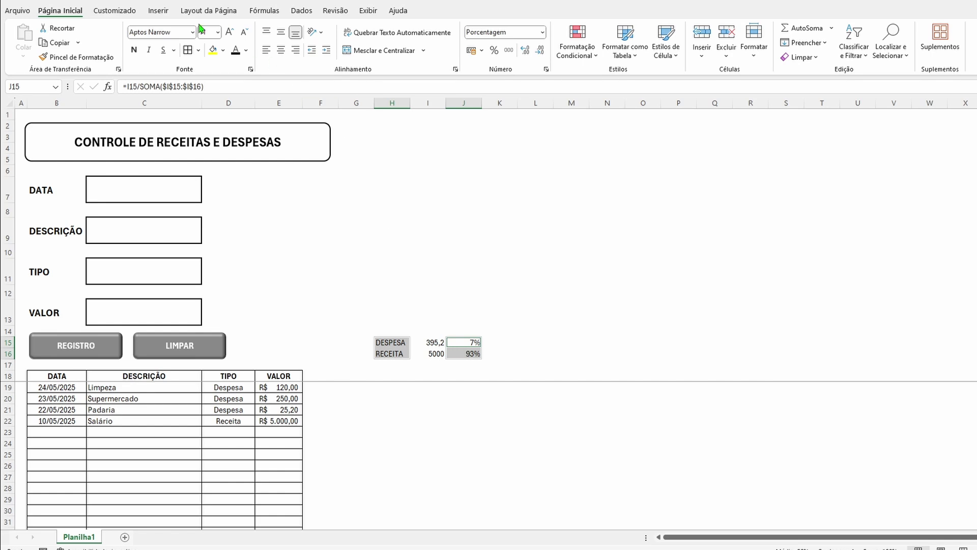
# Insert a plain 2D pie chart and remove its chart title.
pyautogui.click(158, 10)
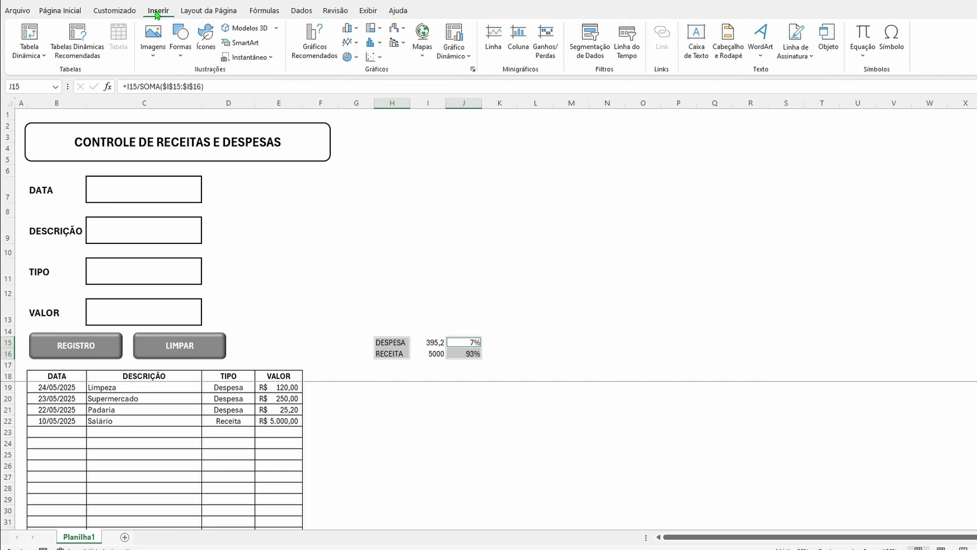
pyautogui.click(356, 57)
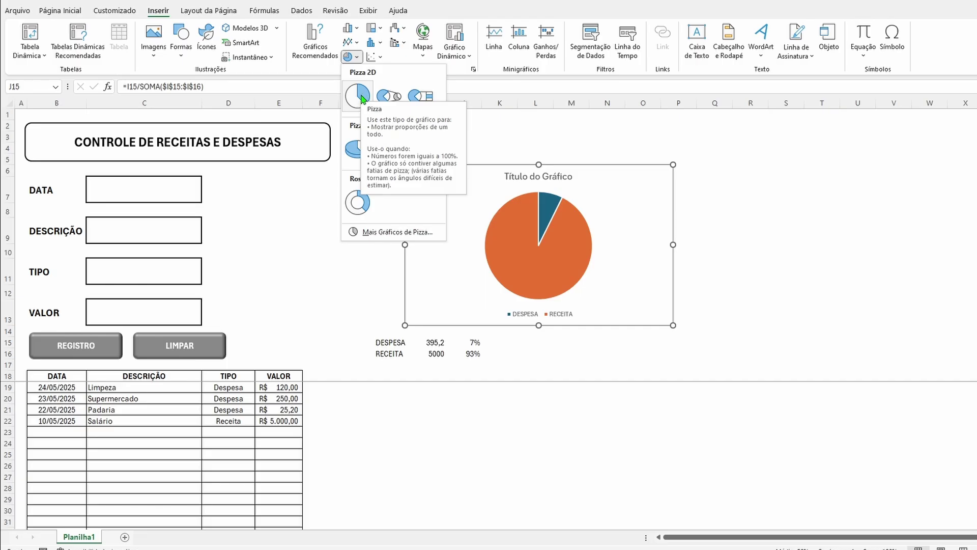
pyautogui.click(358, 96)
pyautogui.click(560, 178)
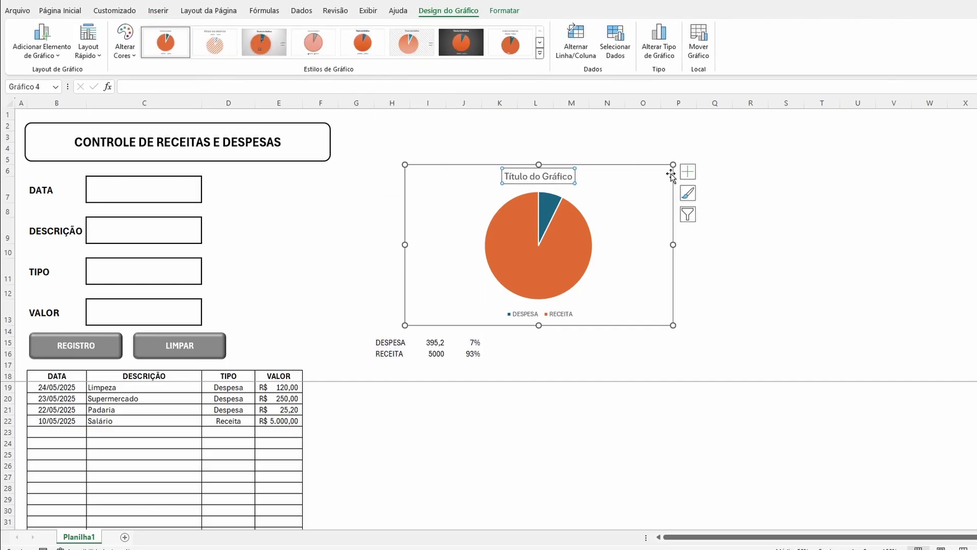
pyautogui.click(687, 172)
pyautogui.click(715, 186)
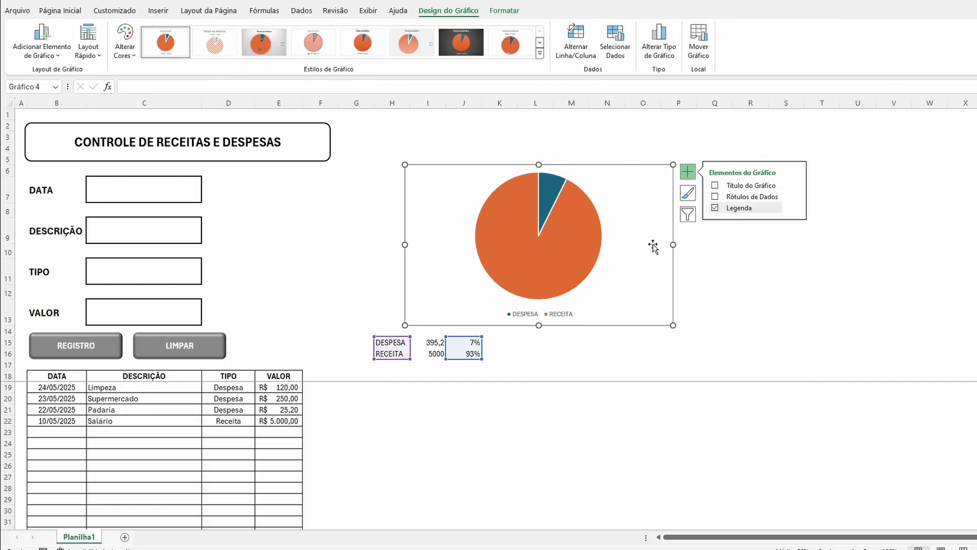
# Narrow the chart to end near column O, apply a dark style, and open Formatar Área do Gráfico.
pyautogui.moveTo(674, 244); pyautogui.dragTo(641, 245)
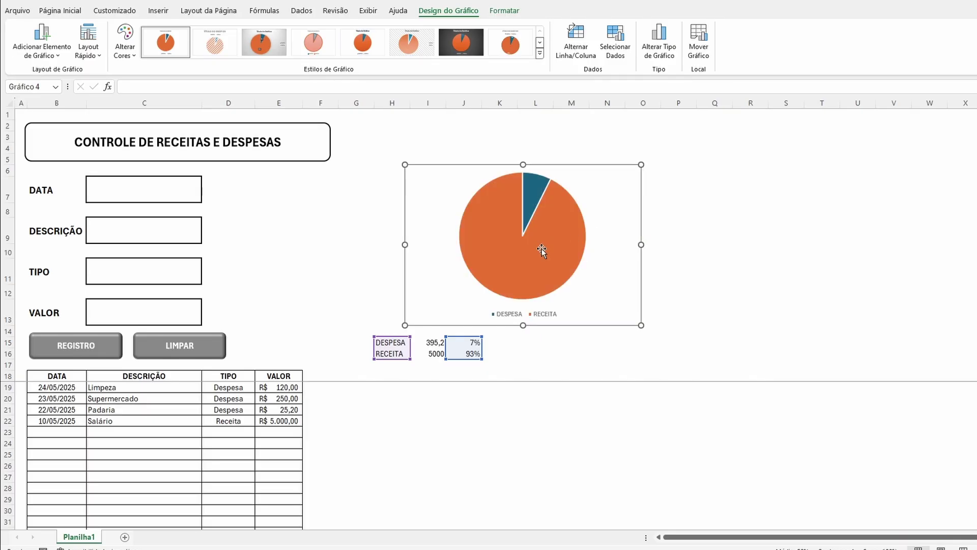
pyautogui.click(465, 41)
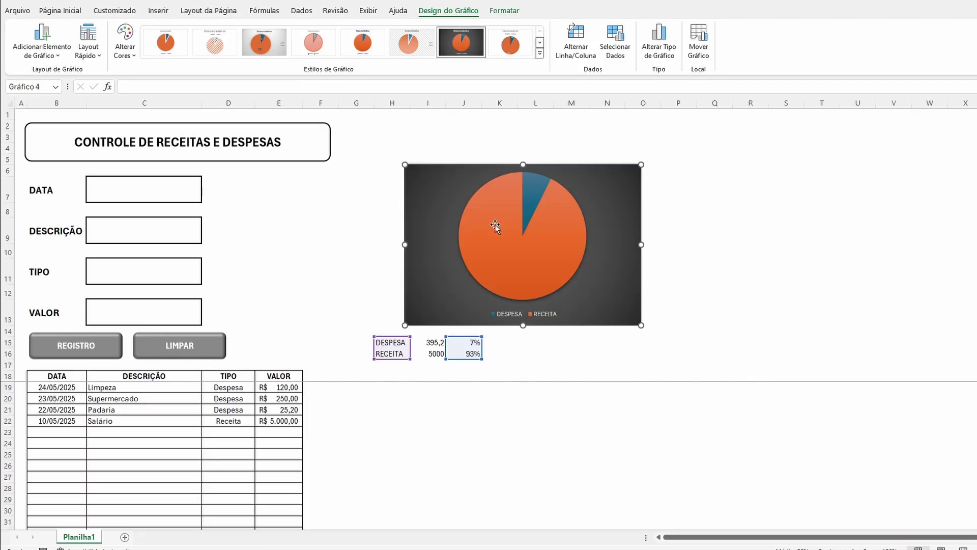
pyautogui.rightClick(599, 197)
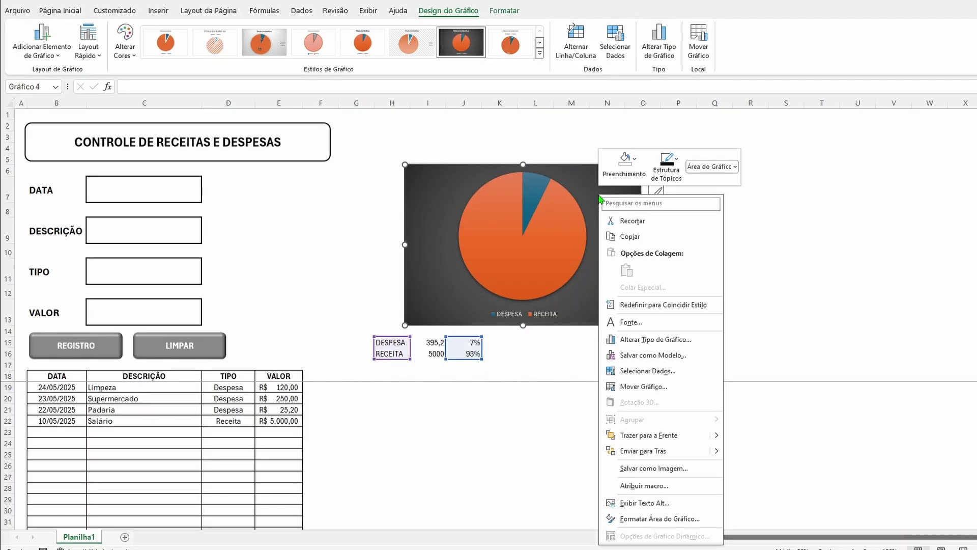
pyautogui.click(651, 519)
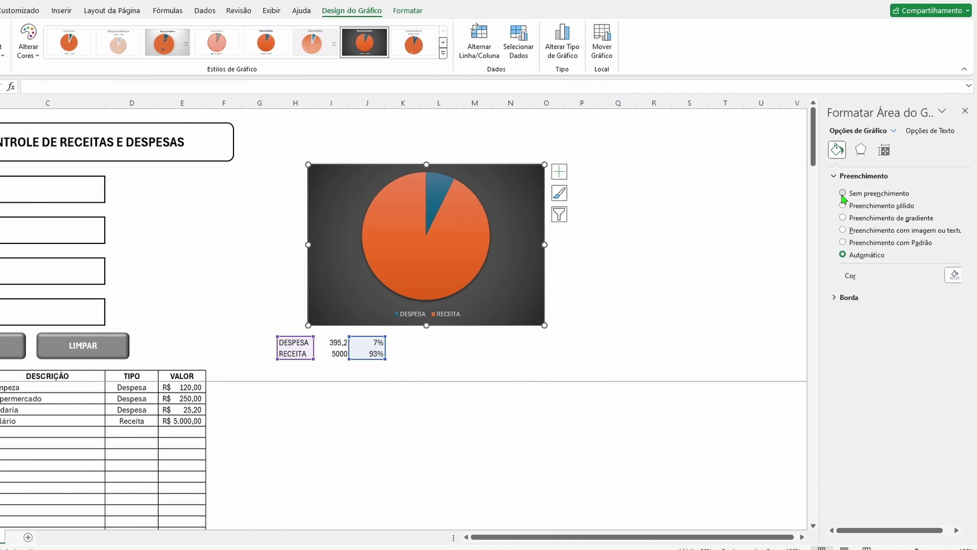
# Set the chart area to Sem preenchimento and make the legend text black.
pyautogui.click(843, 194)
pyautogui.click(730, 245)
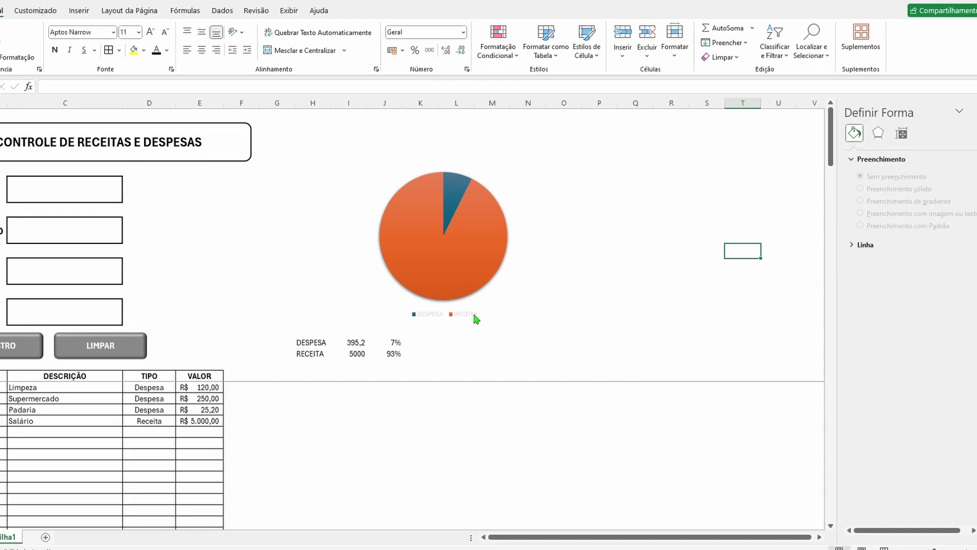
pyautogui.click(458, 314)
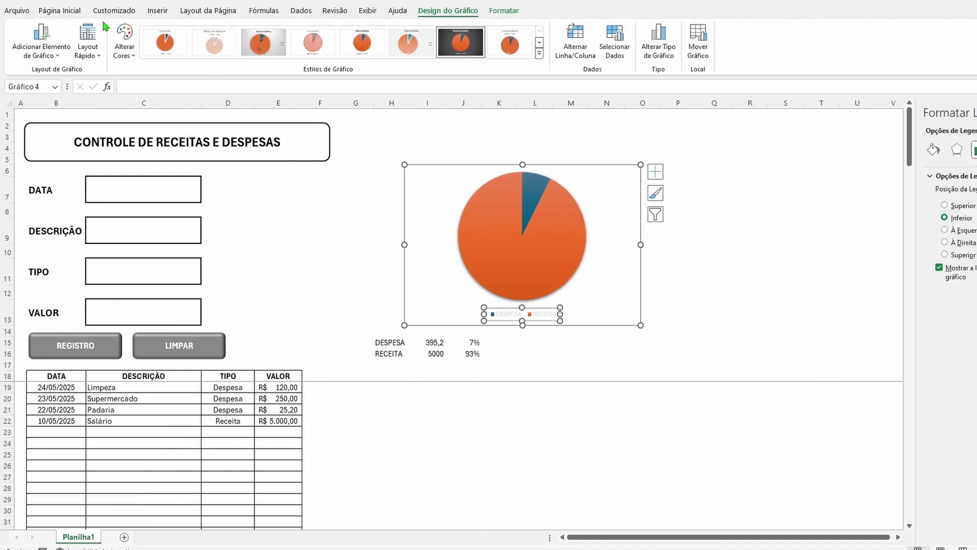
pyautogui.click(59, 10)
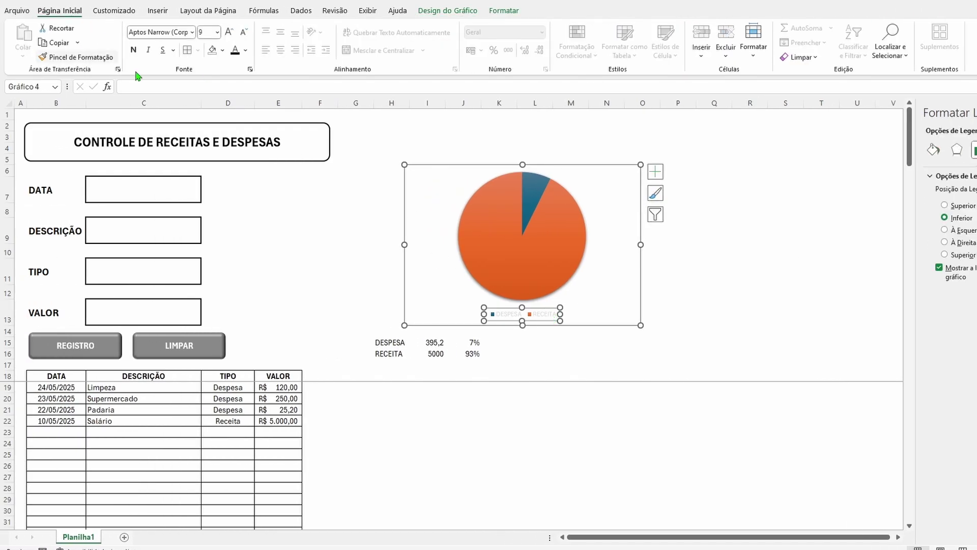
pyautogui.click(234, 50)
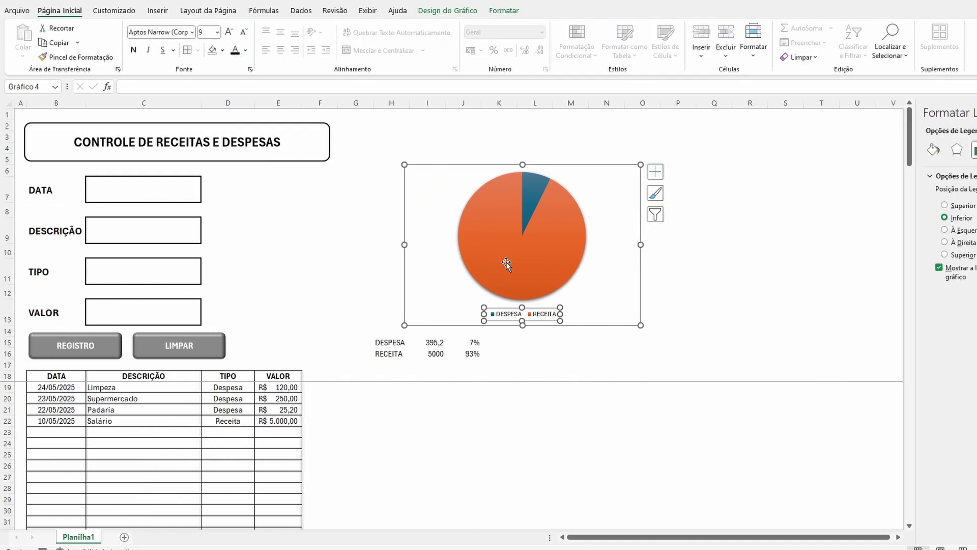
# Move the chart beside the input form, then widen the title box and column D.
pyautogui.click(642, 244)
pyautogui.moveTo(571, 163); pyautogui.dragTo(342, 178)
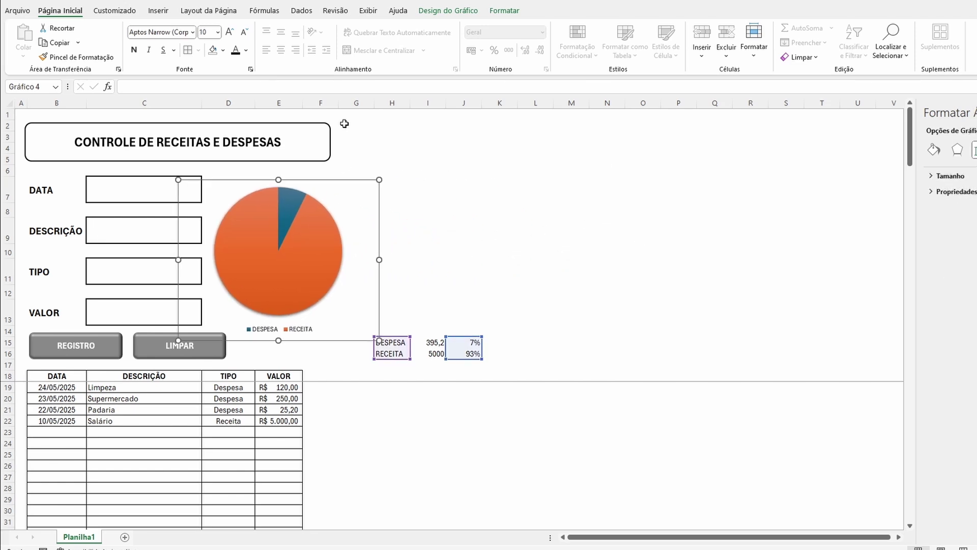
pyautogui.click(330, 133)
pyautogui.moveTo(330, 142); pyautogui.dragTo(365, 142)
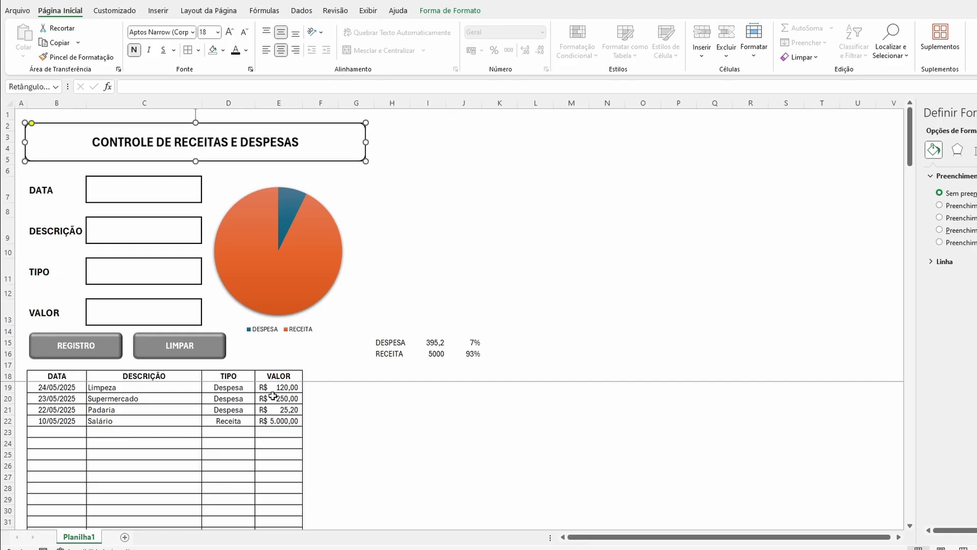
pyautogui.moveTo(255, 103); pyautogui.dragTo(287, 104)
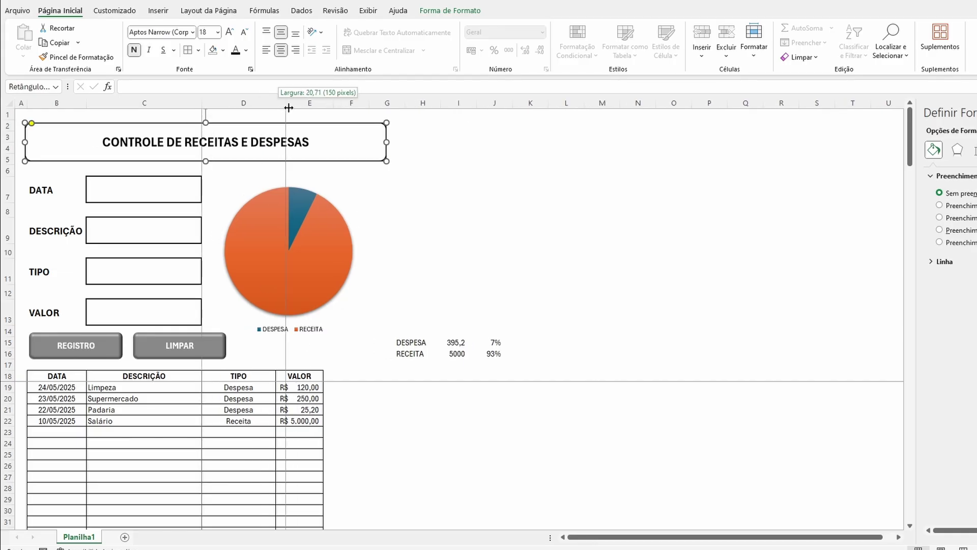
# Resize and reposition the chart so it fits neatly beside the form.
pyautogui.click(320, 249)
pyautogui.moveTo(217, 238); pyautogui.dragTo(244, 233)
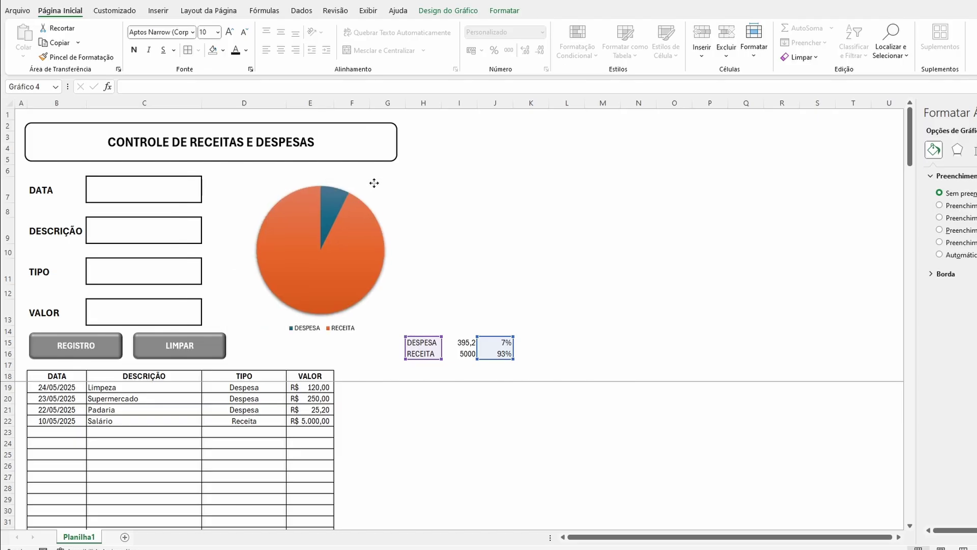
pyautogui.moveTo(438, 175); pyautogui.dragTo(365, 182)
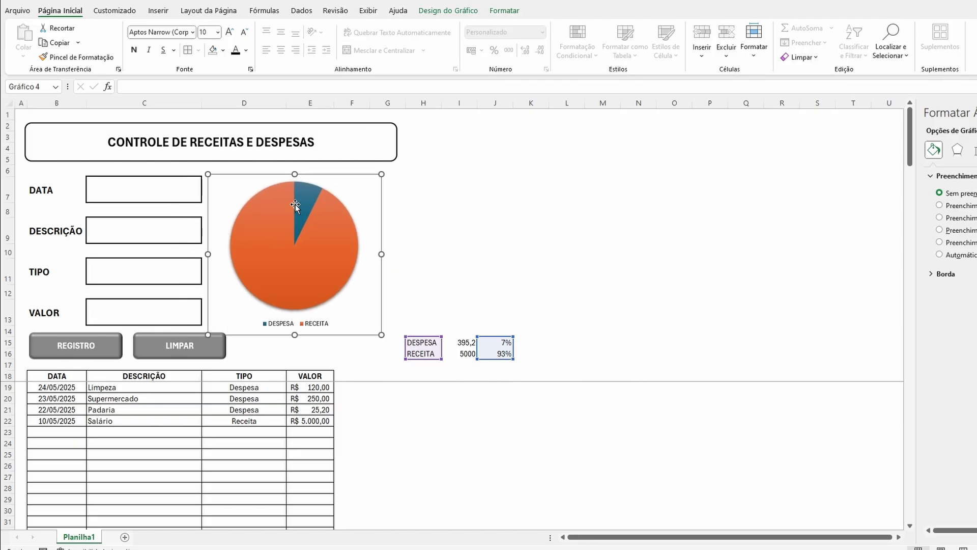
pyautogui.click(340, 176)
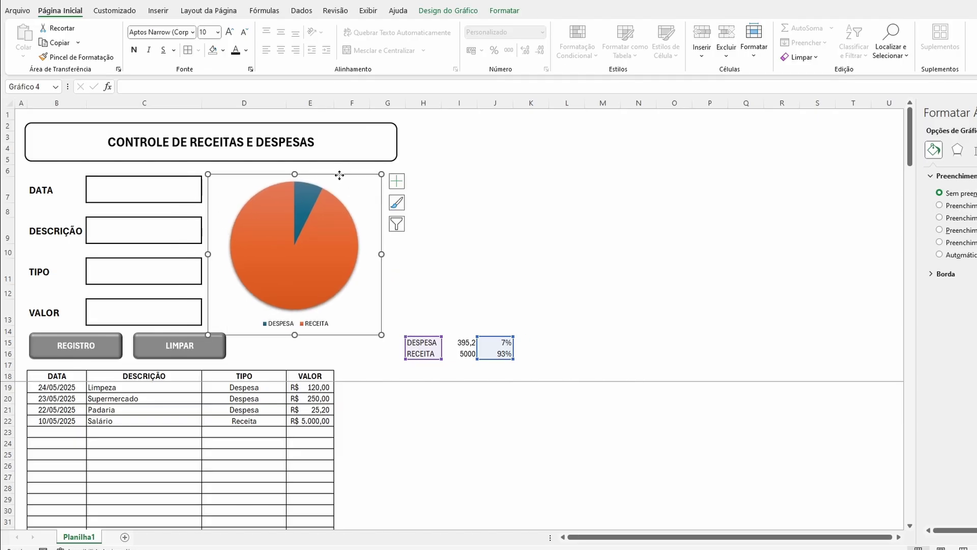
pyautogui.moveTo(339, 175); pyautogui.dragTo(337, 174)
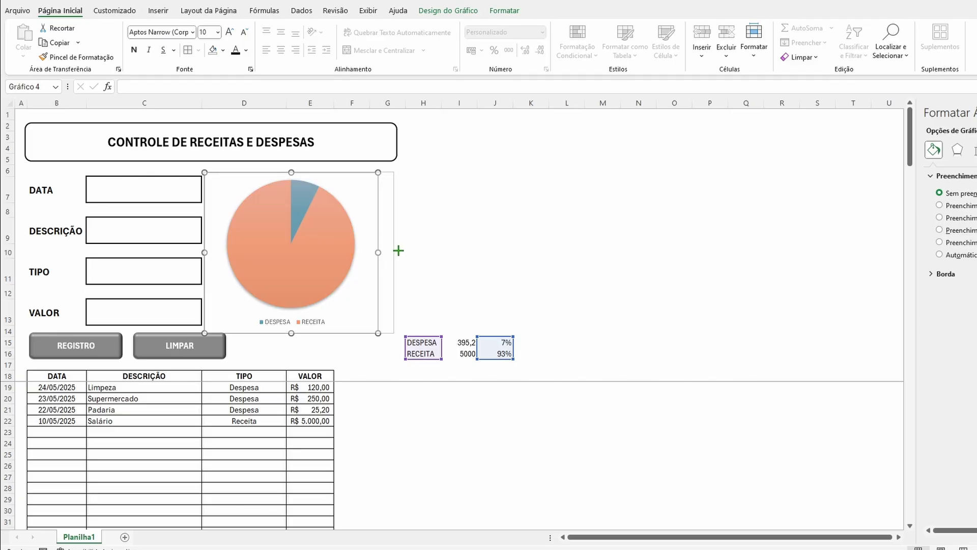
pyautogui.moveTo(378, 251); pyautogui.dragTo(402, 250)
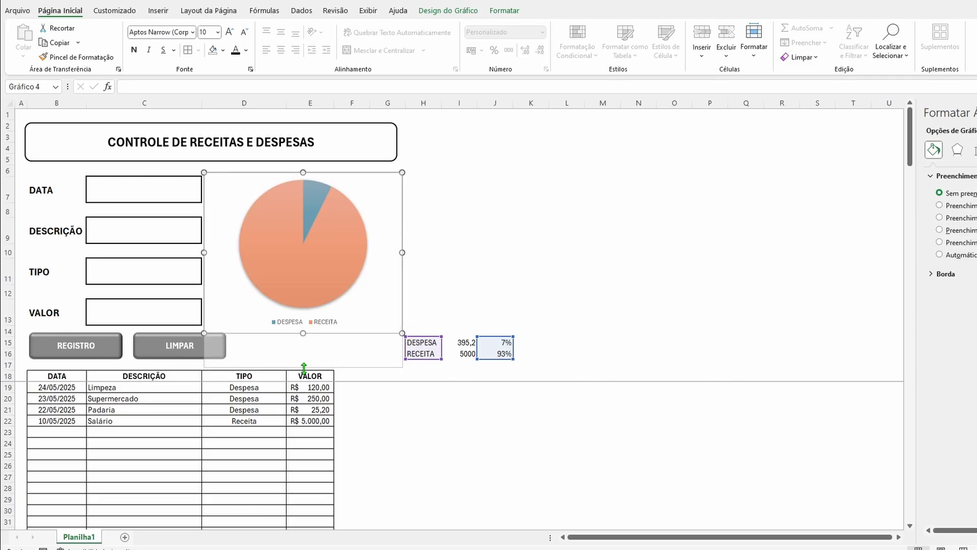
pyautogui.moveTo(303, 333); pyautogui.dragTo(304, 367)
pyautogui.click(466, 294)
# Set the font colour of summary cells H15:J16 to white to hide them.
pyautogui.moveTo(423, 340); pyautogui.dragTo(491, 351)
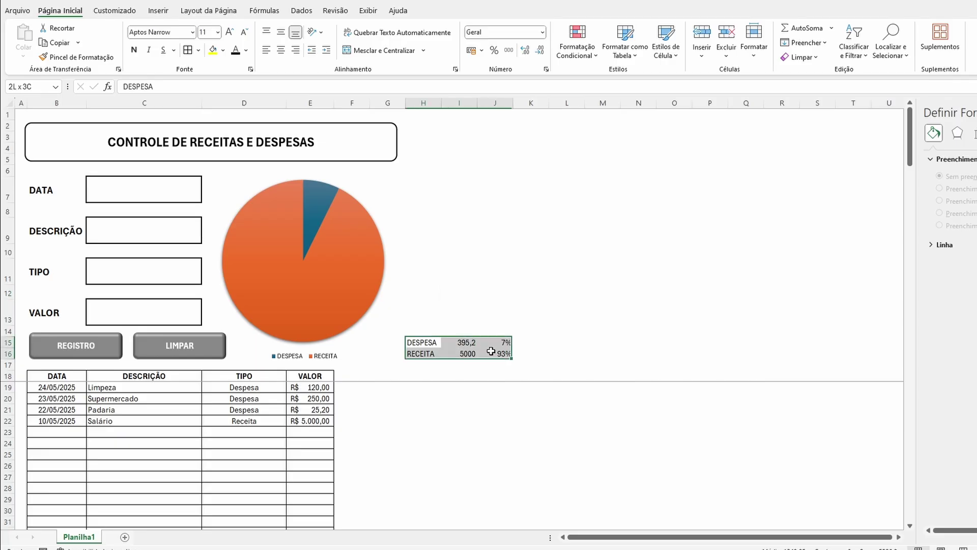
pyautogui.click(247, 50)
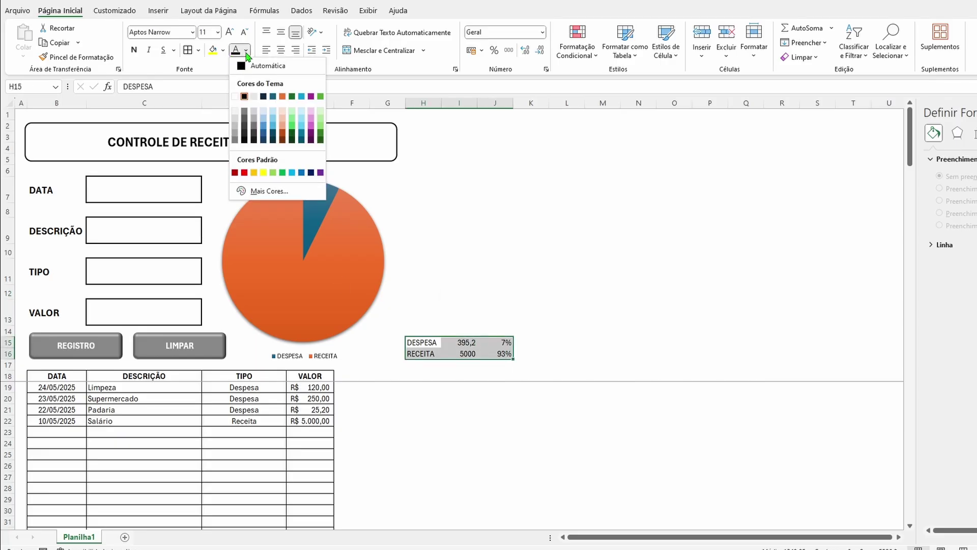
pyautogui.click(234, 97)
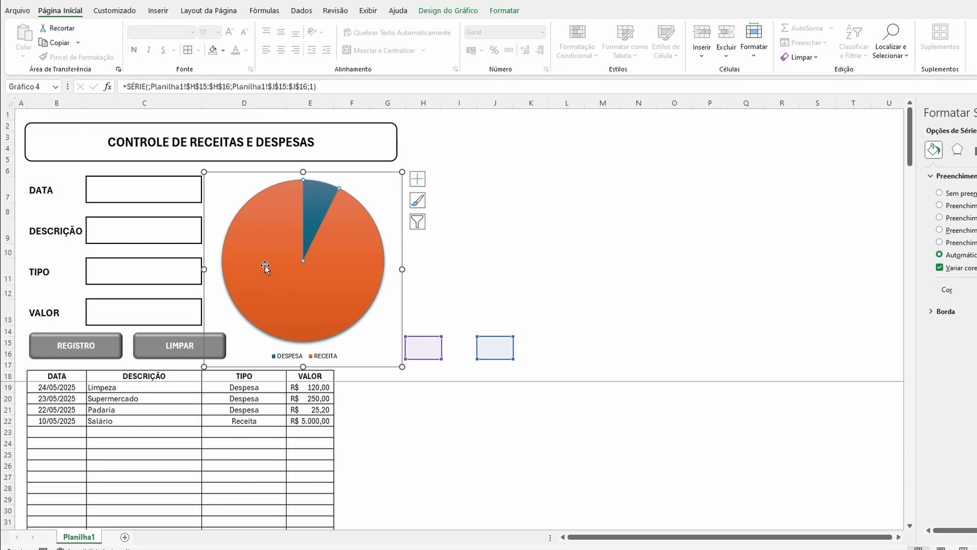
# Add data labels to the pie showing 7% and 93%, centred inside their slices.
pyautogui.rightClick(365, 236)
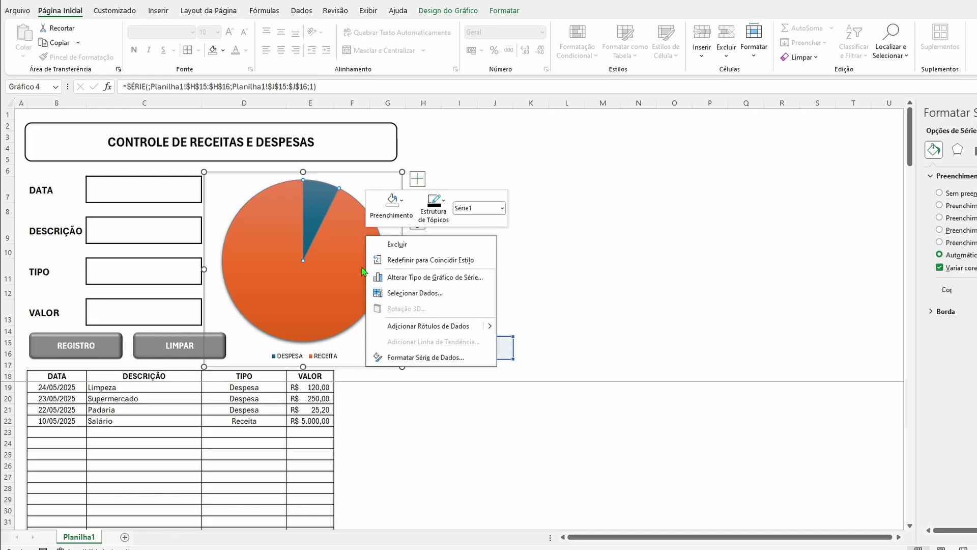
pyautogui.click(428, 326)
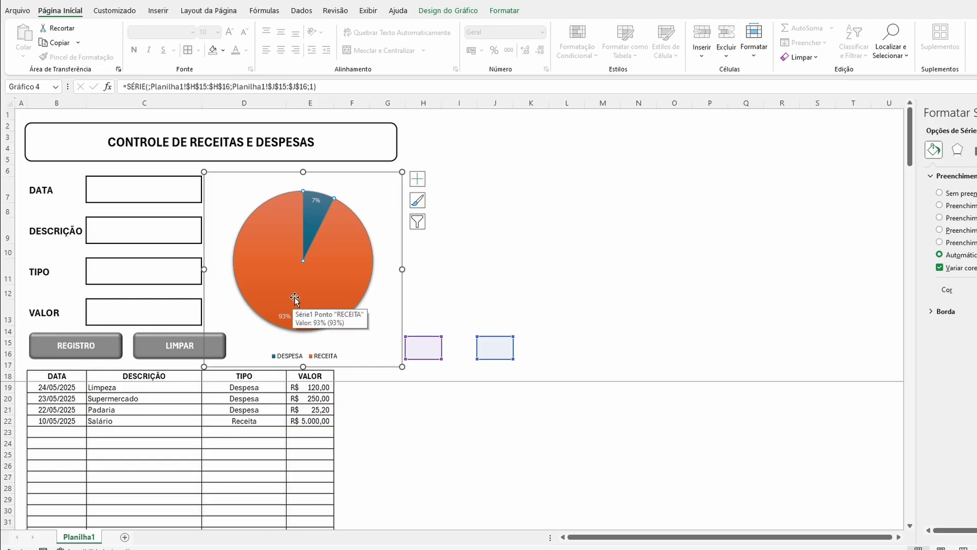
pyautogui.click(314, 199)
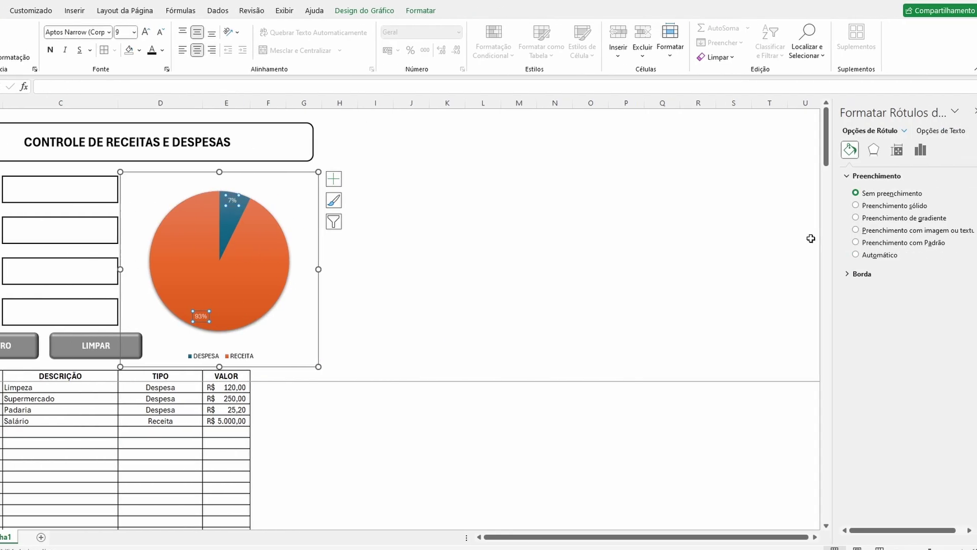
pyautogui.click(907, 150)
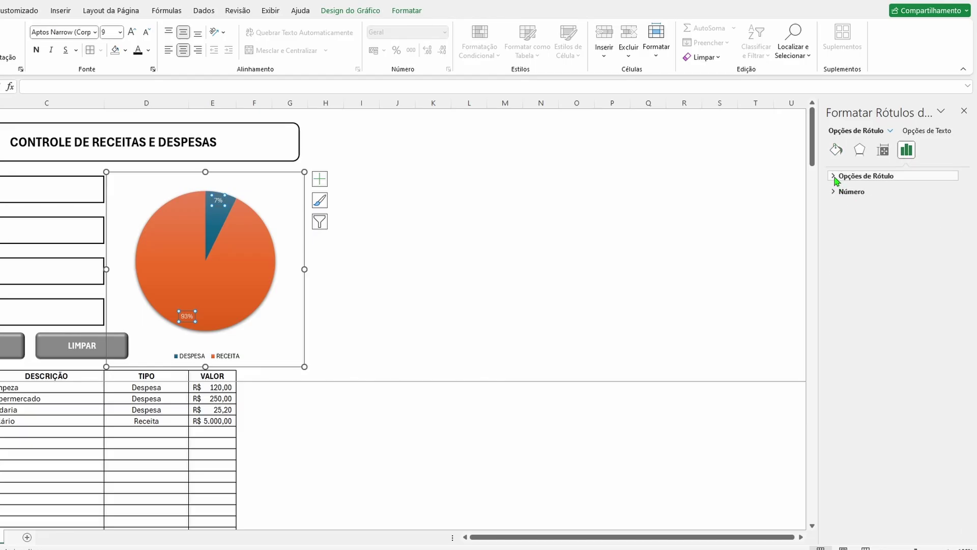
pyautogui.click(833, 175)
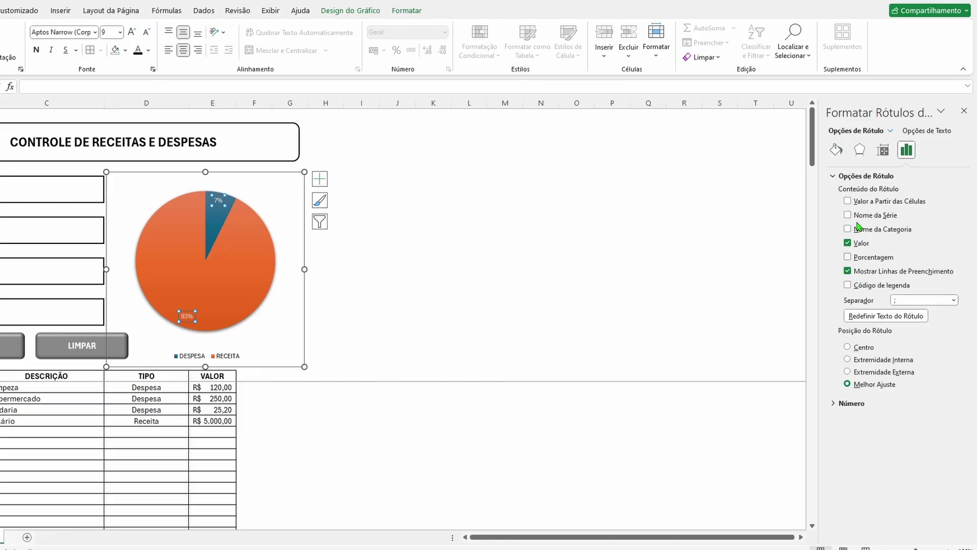
pyautogui.click(848, 348)
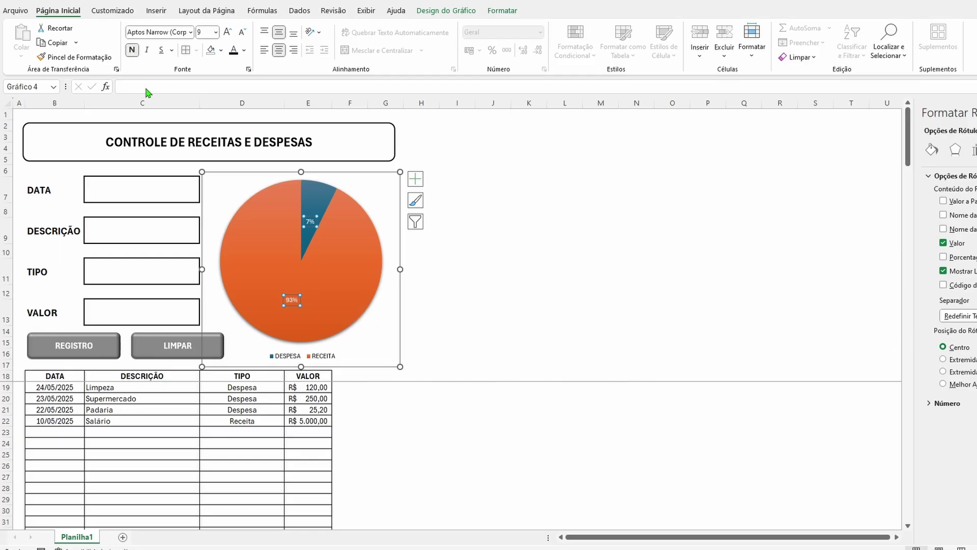
pyautogui.click(552, 262)
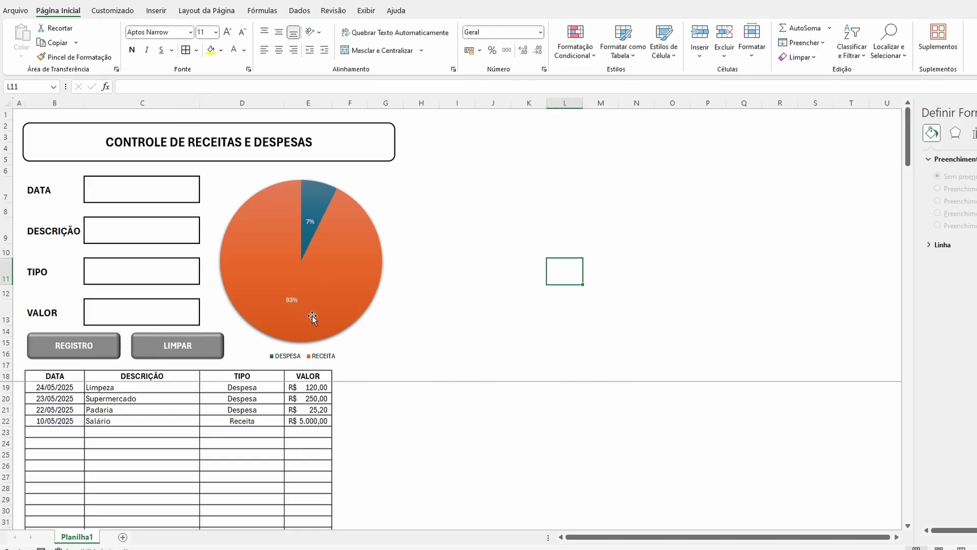
pyautogui.click(464, 172)
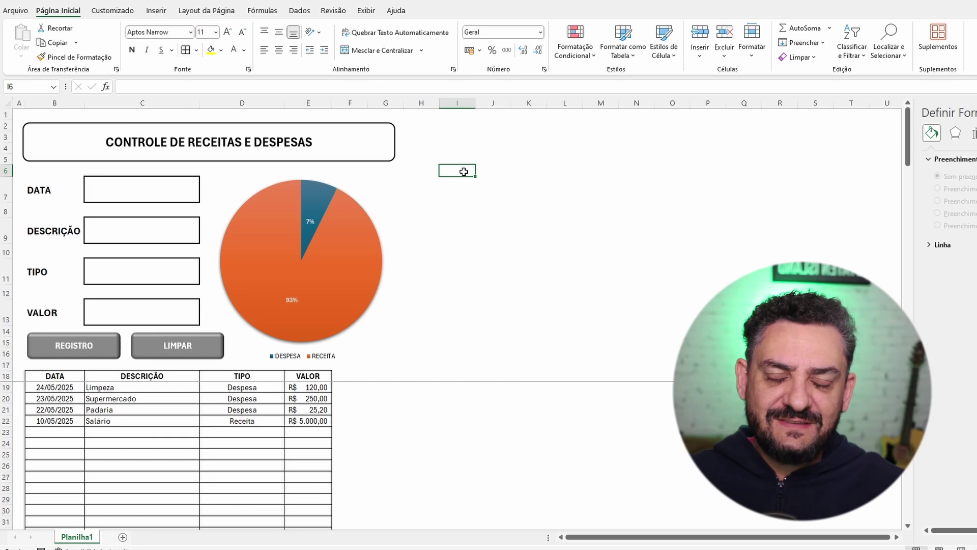